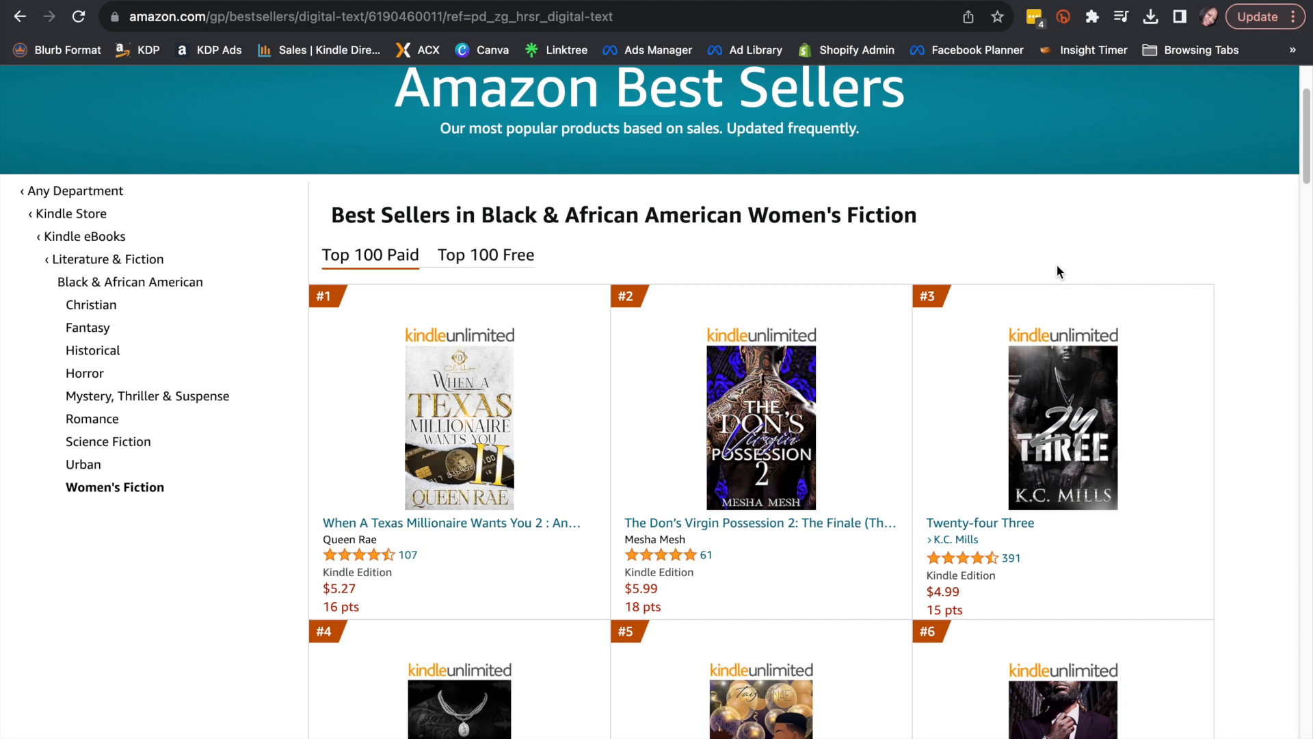
Examine the book covers in the paid best sellers list for Black & African American Women's Fiction, from rank 1 through rank 33.
scroll(1056, 271, down, 1)
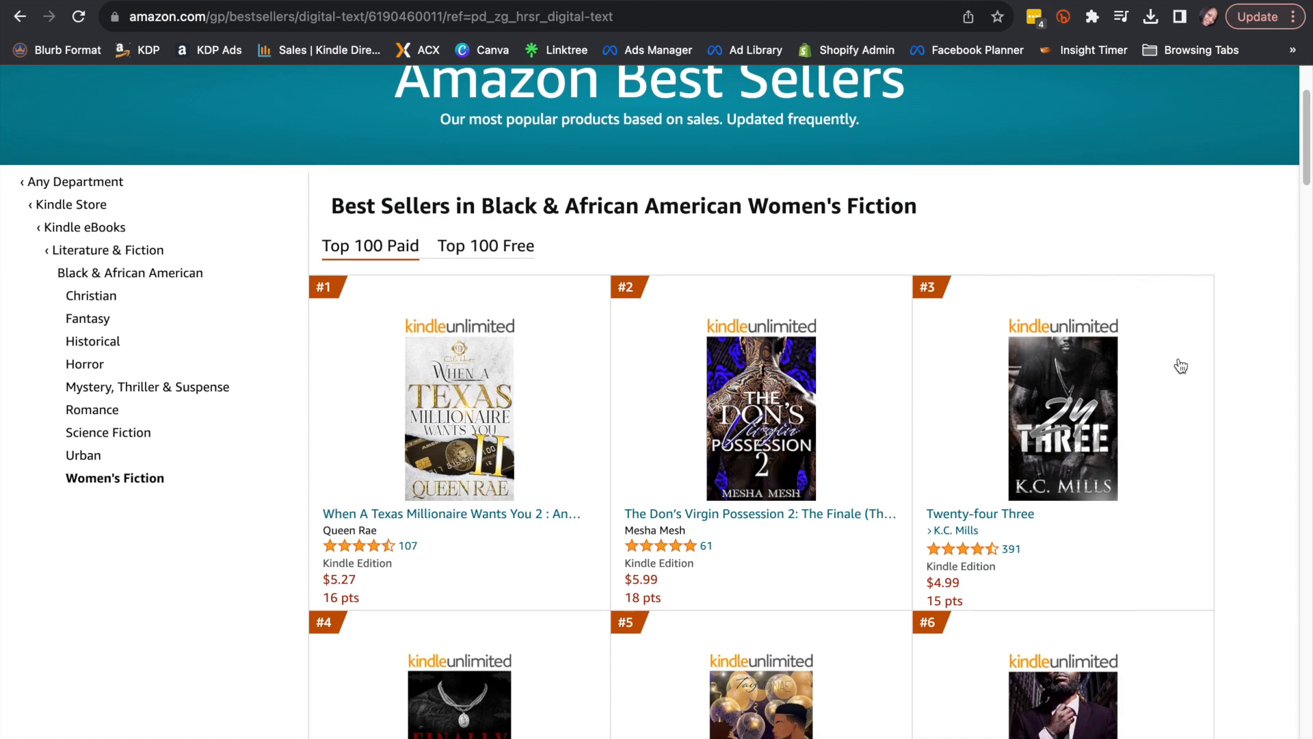
scroll(1181, 366, down, 3)
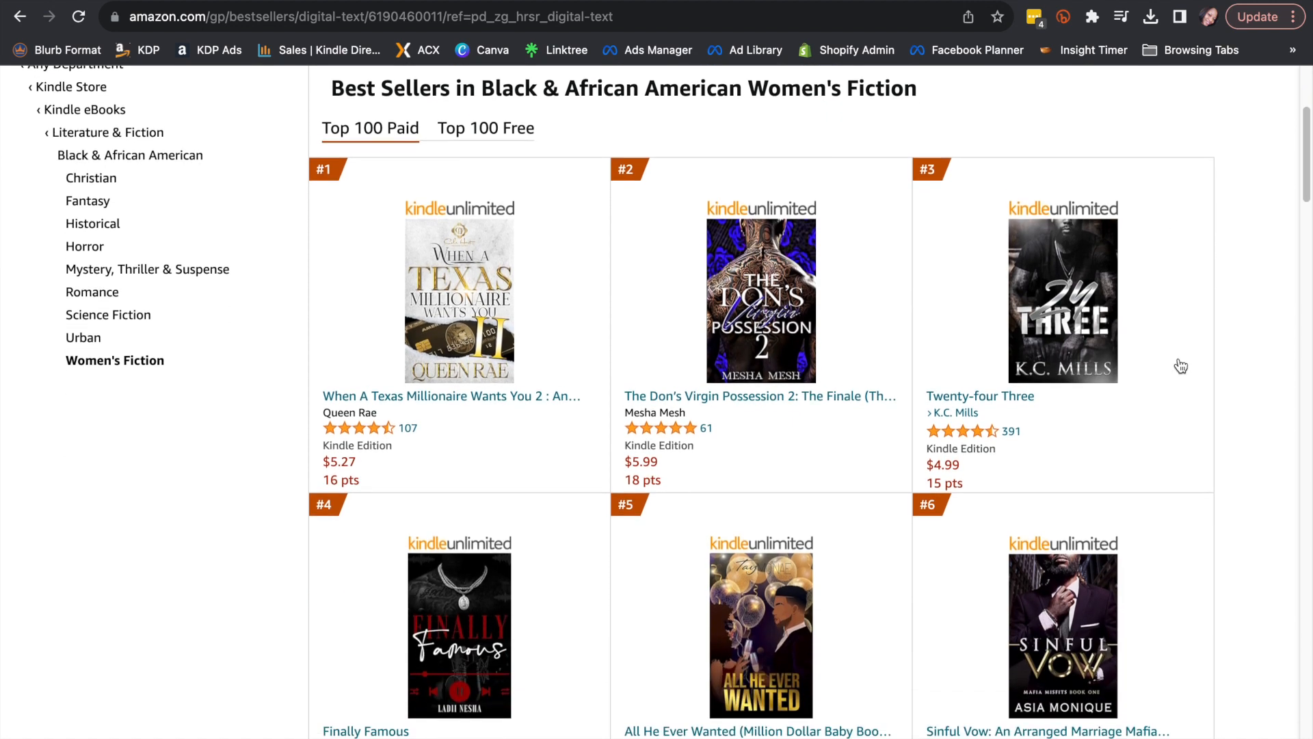
scroll(1181, 366, down, 1)
scroll(1181, 366, down, 3)
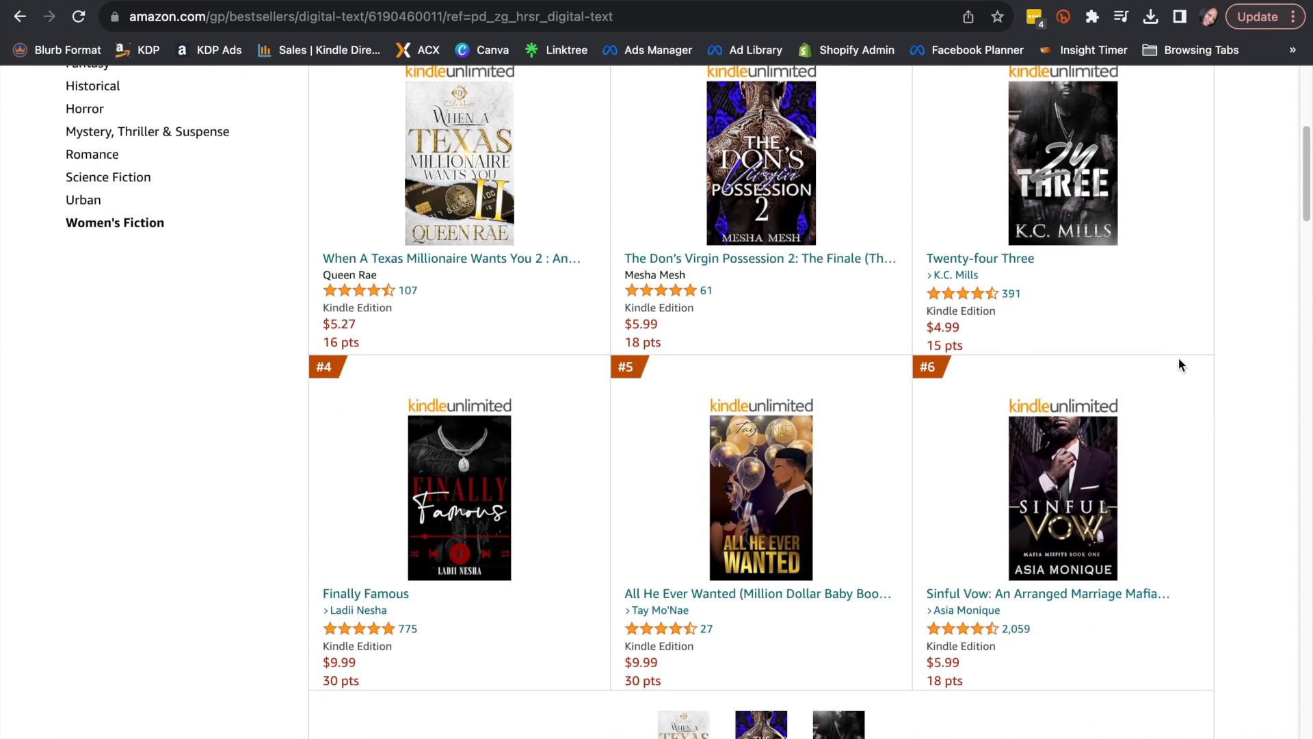
scroll(1179, 365, up, 2)
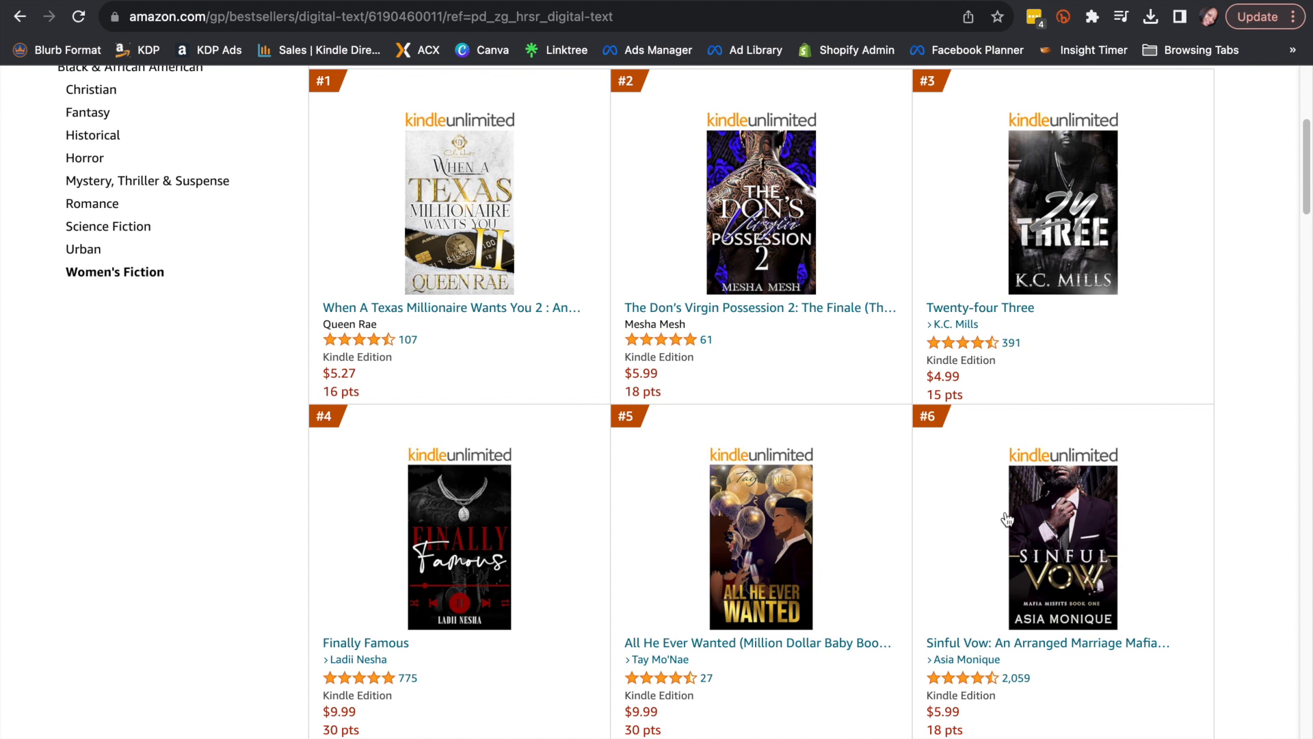
scroll(882, 580, down, 1)
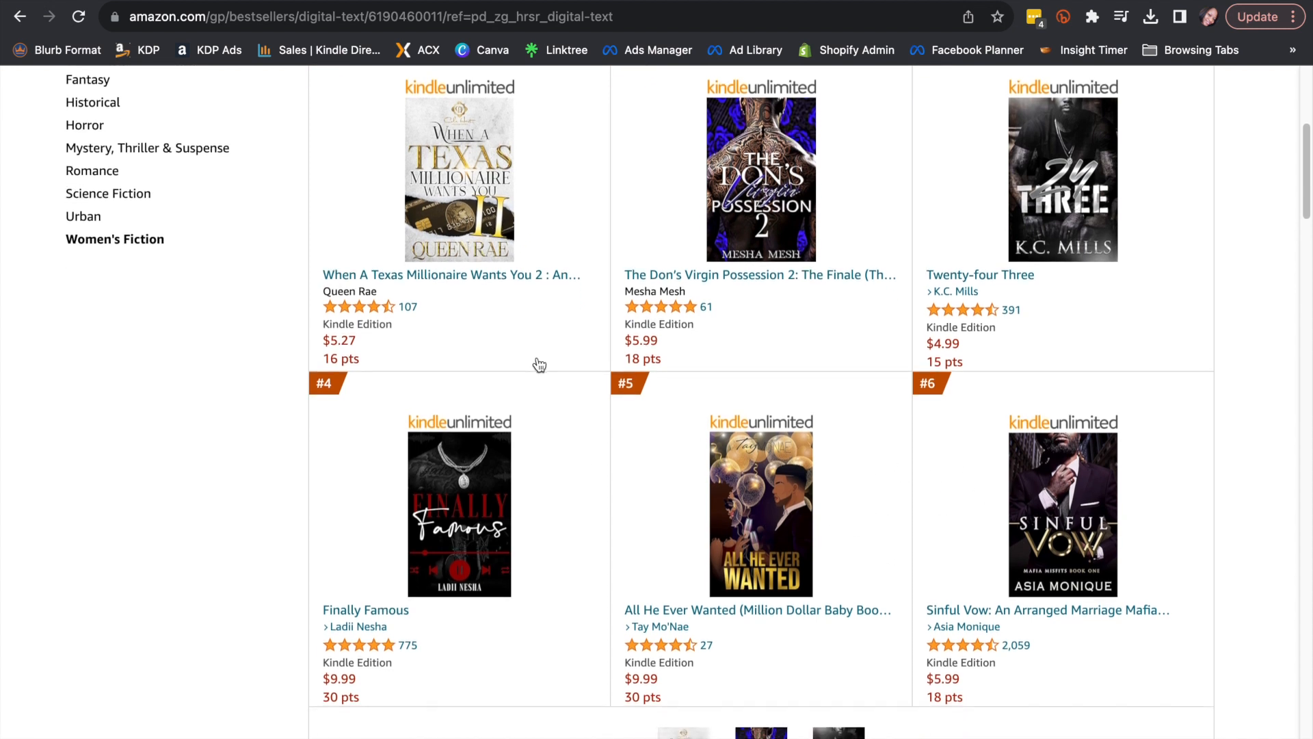
scroll(537, 366, down, 7)
scroll(540, 364, down, 1)
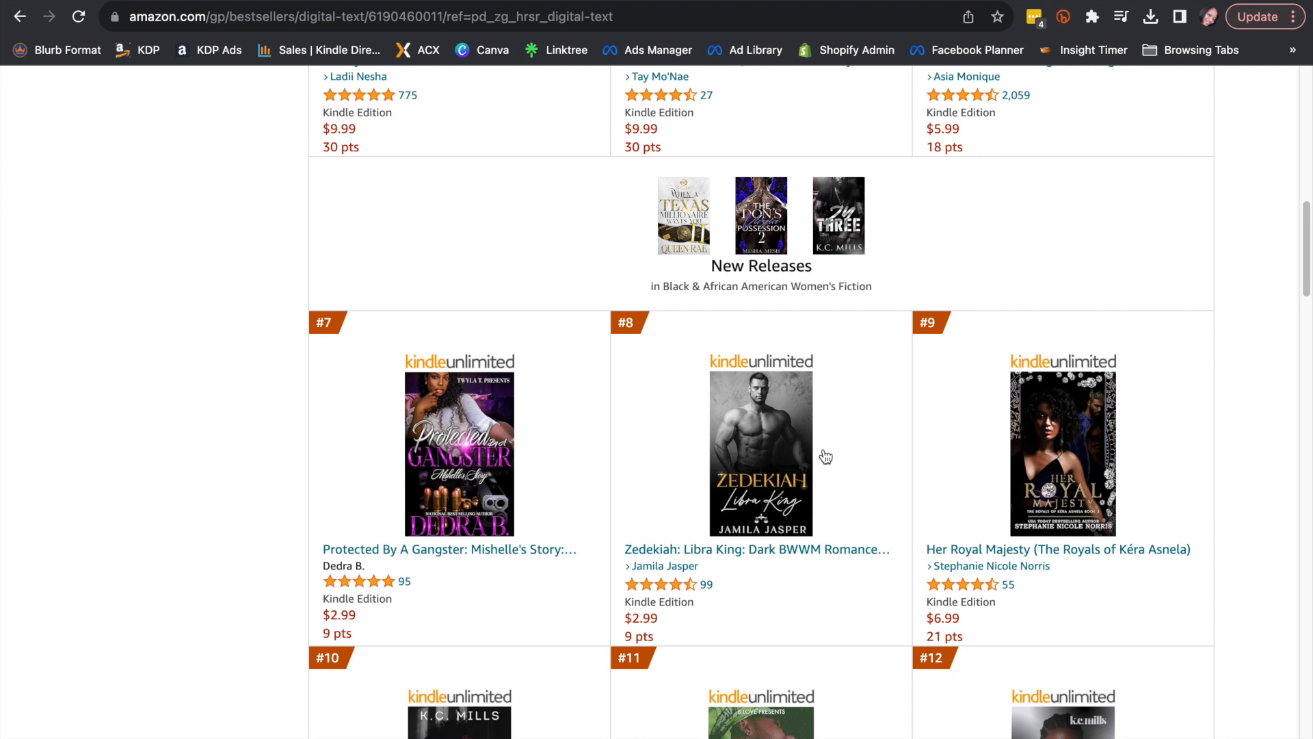
scroll(906, 469, down, 2)
scroll(906, 472, down, 4)
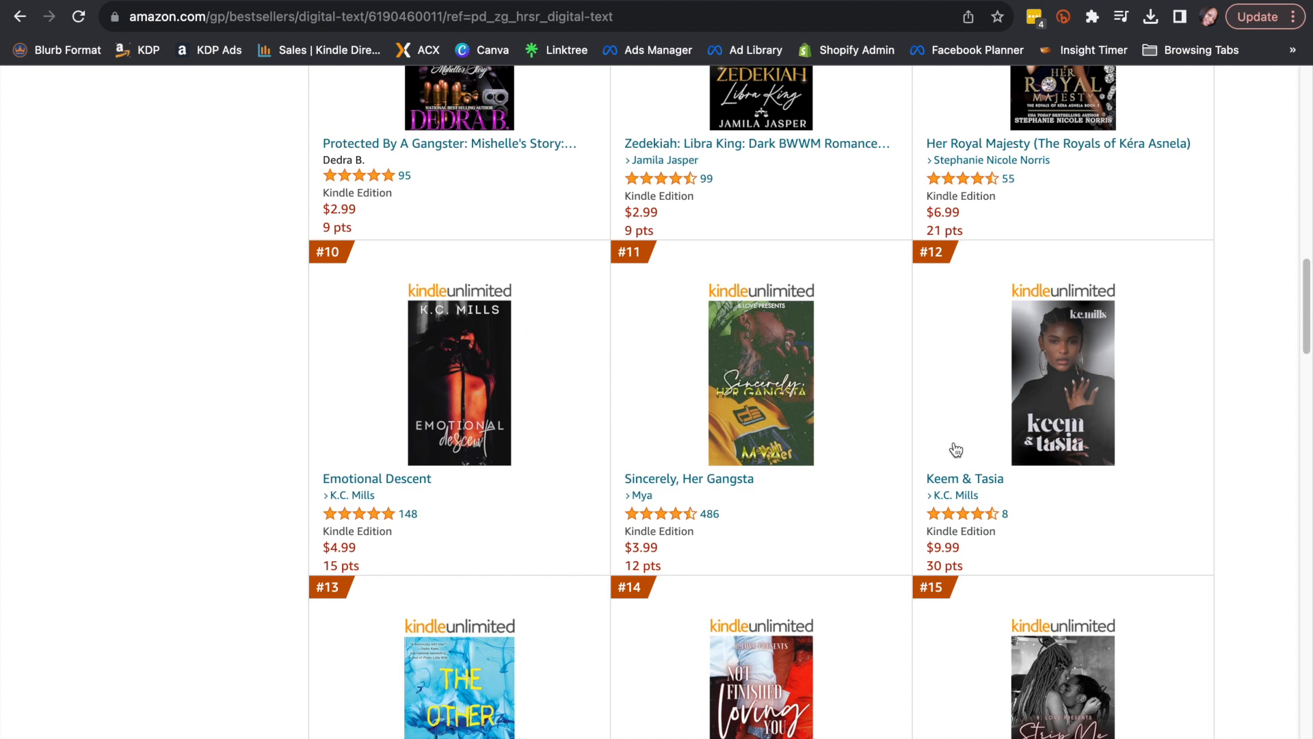
scroll(855, 406, down, 1)
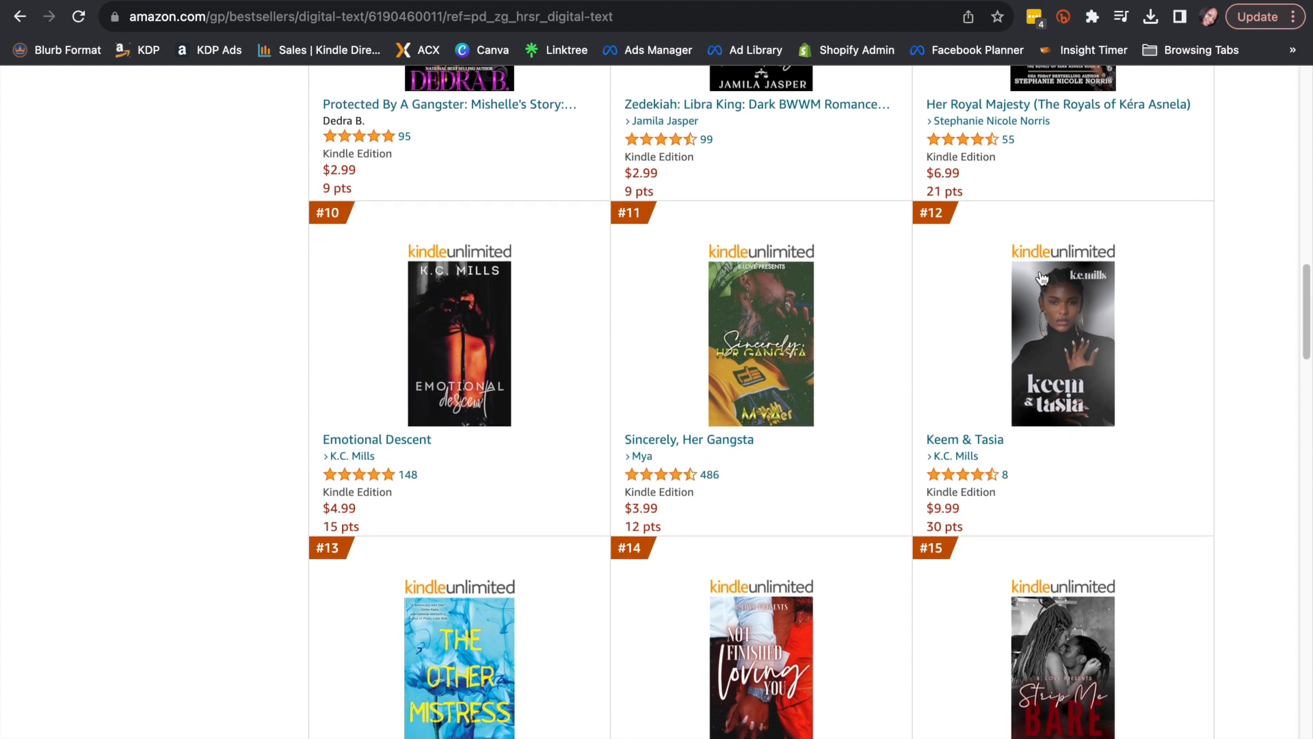
scroll(836, 360, down, 5)
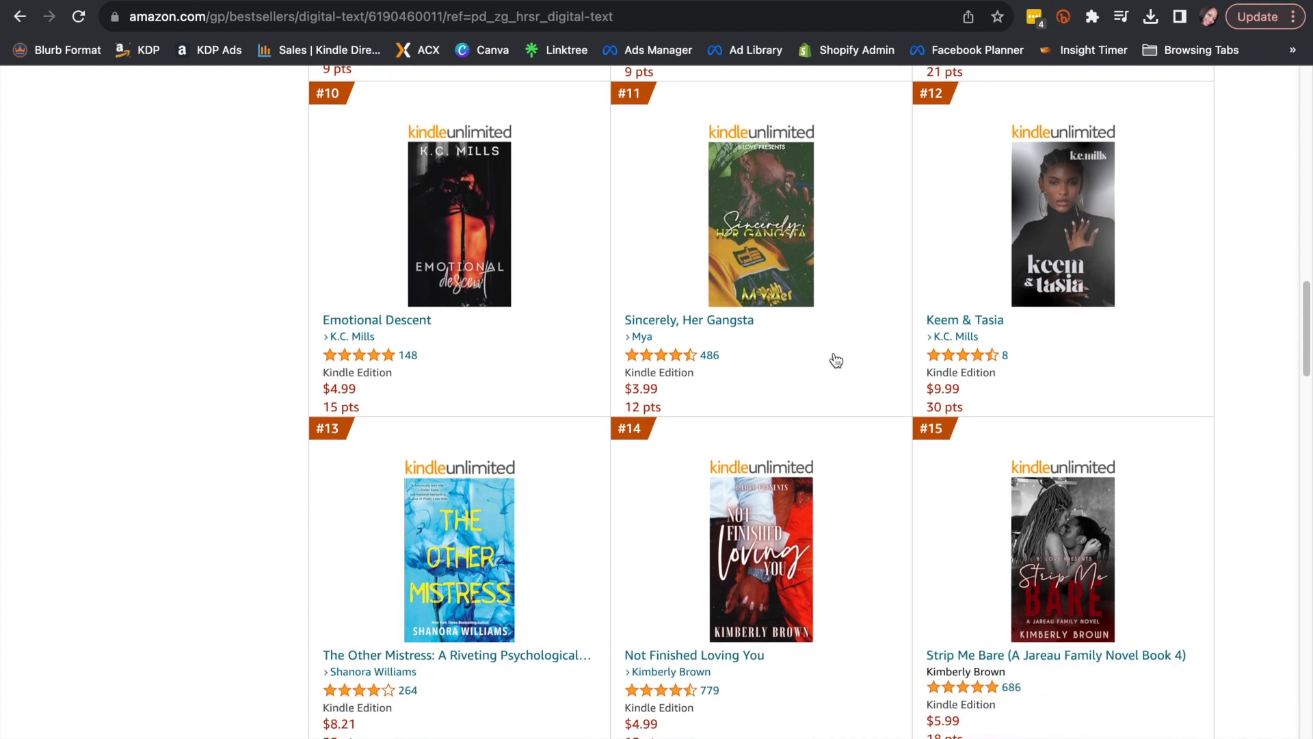
scroll(834, 359, down, 3)
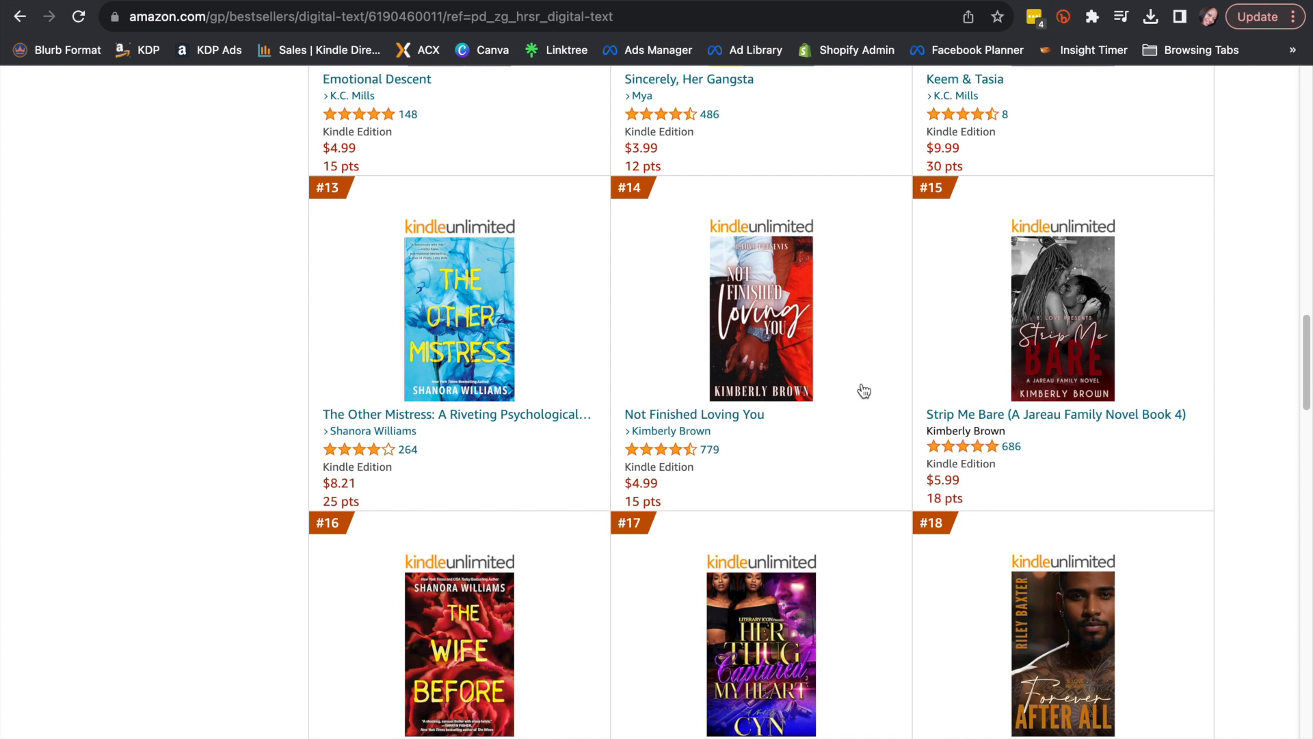
scroll(864, 391, down, 1)
scroll(864, 390, down, 4)
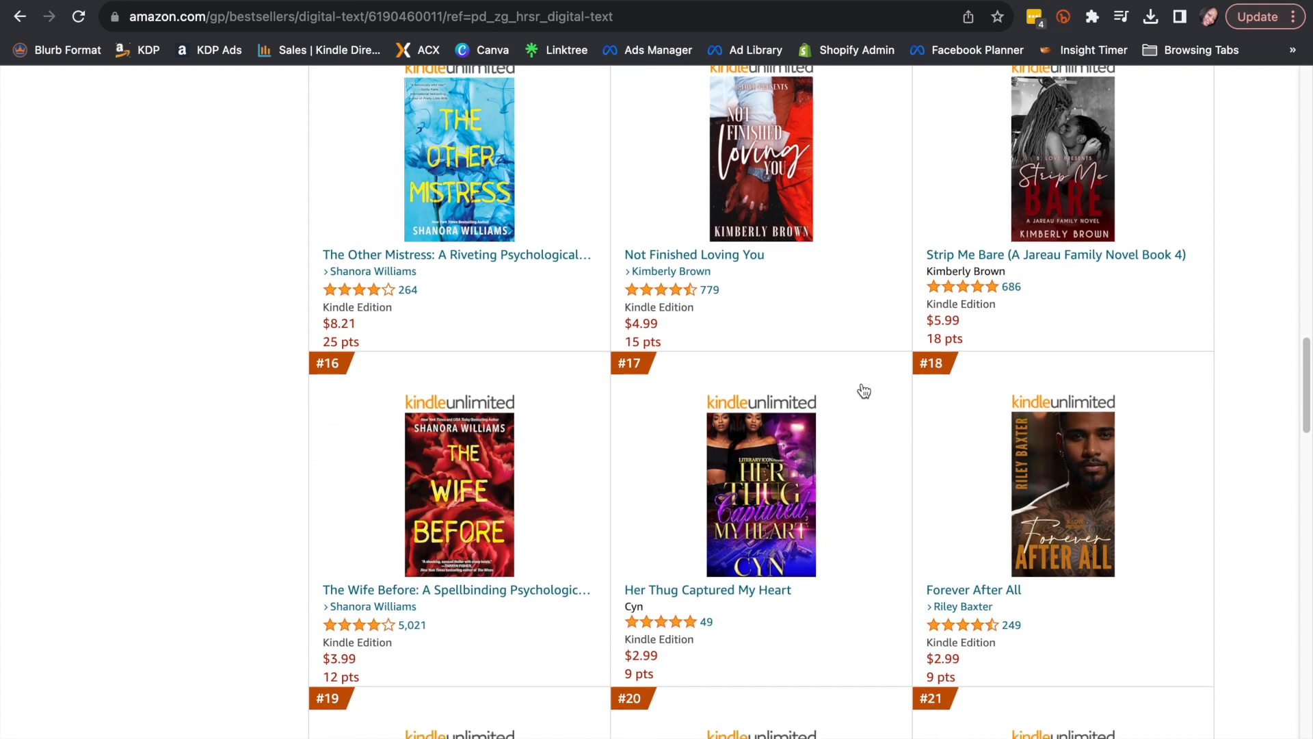
scroll(864, 390, down, 4)
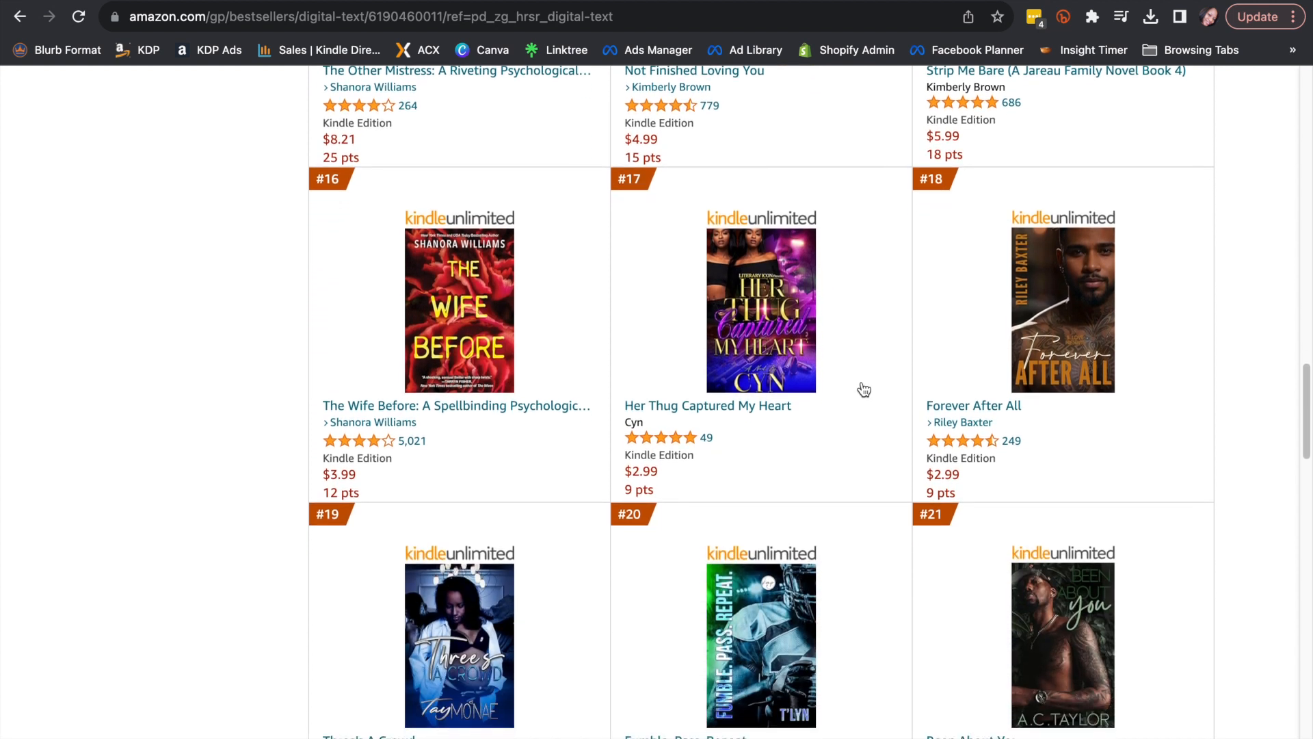
scroll(864, 390, down, 4)
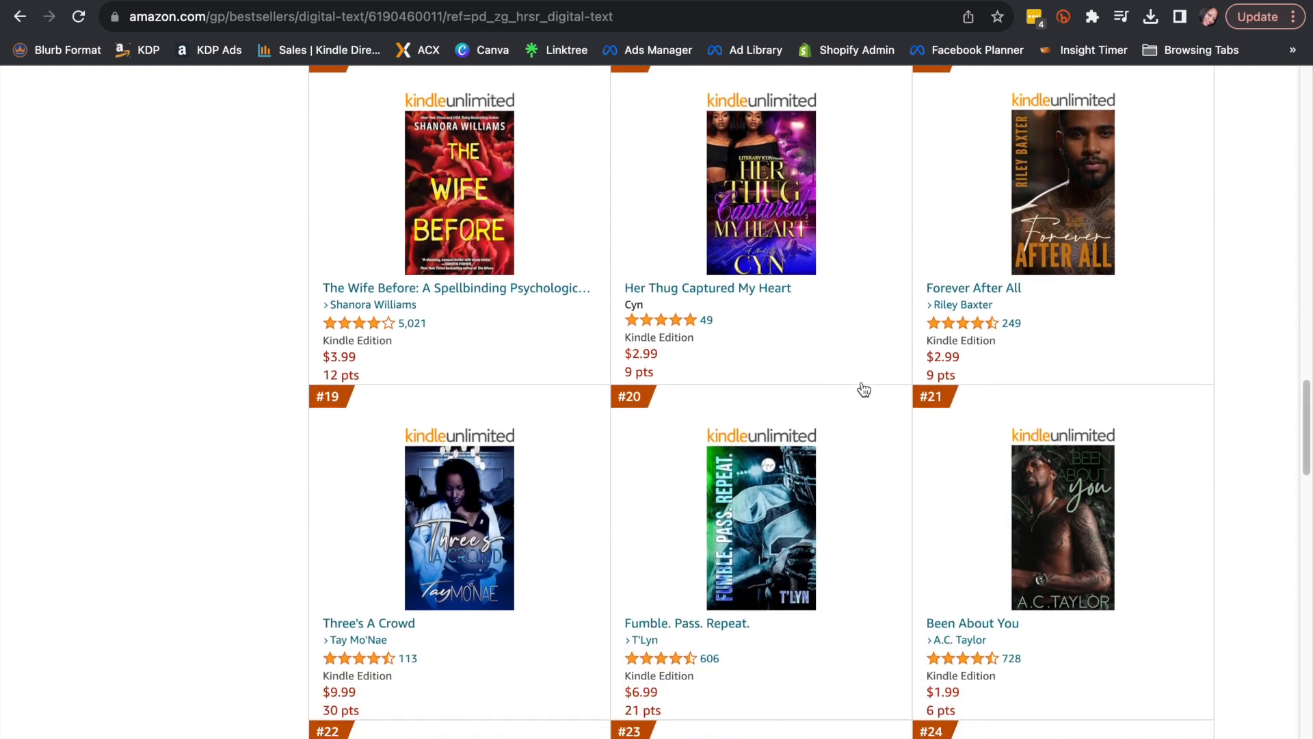
scroll(864, 389, down, 4)
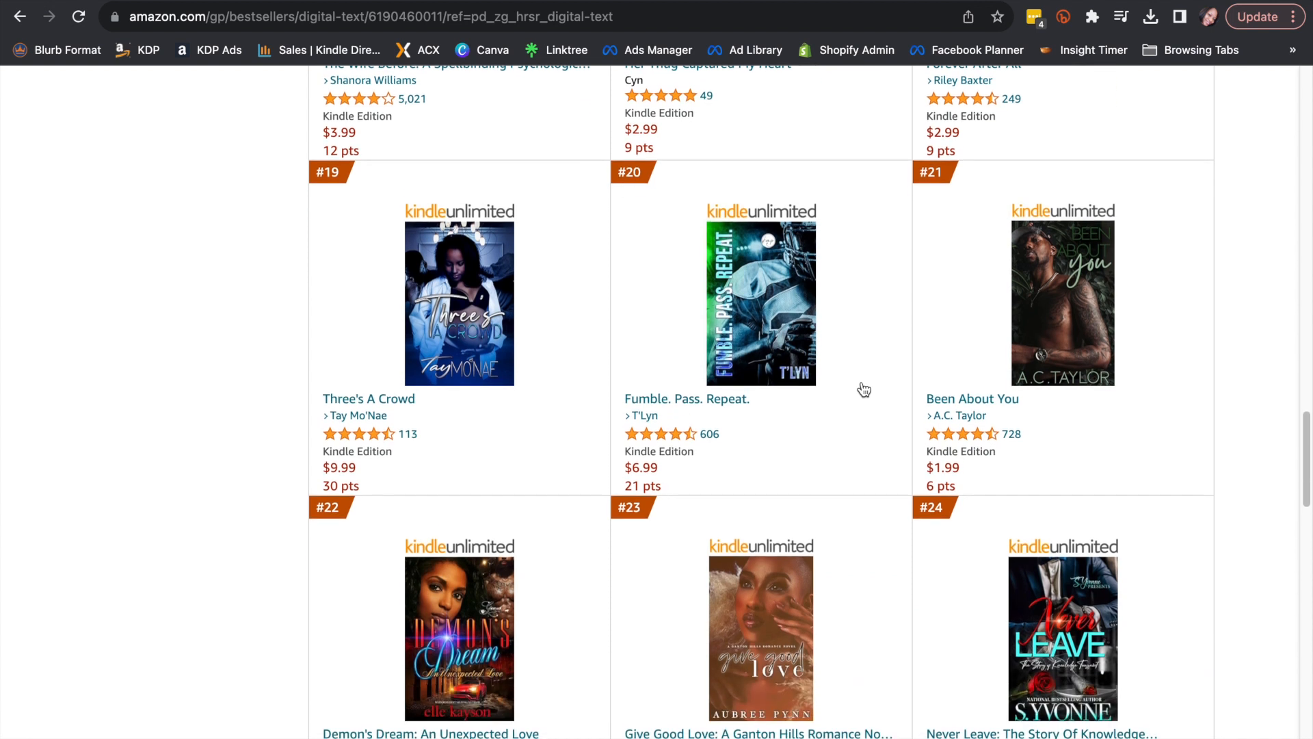
scroll(864, 390, down, 2)
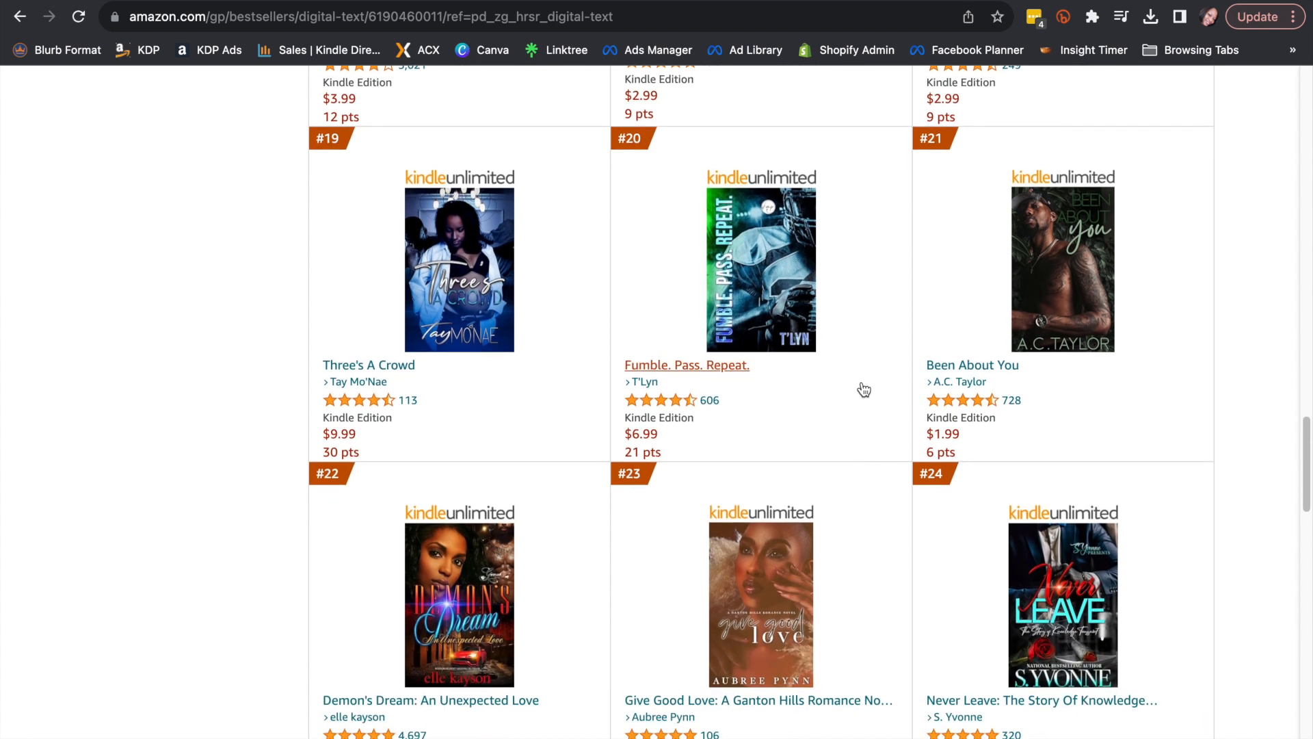
scroll(864, 390, down, 3)
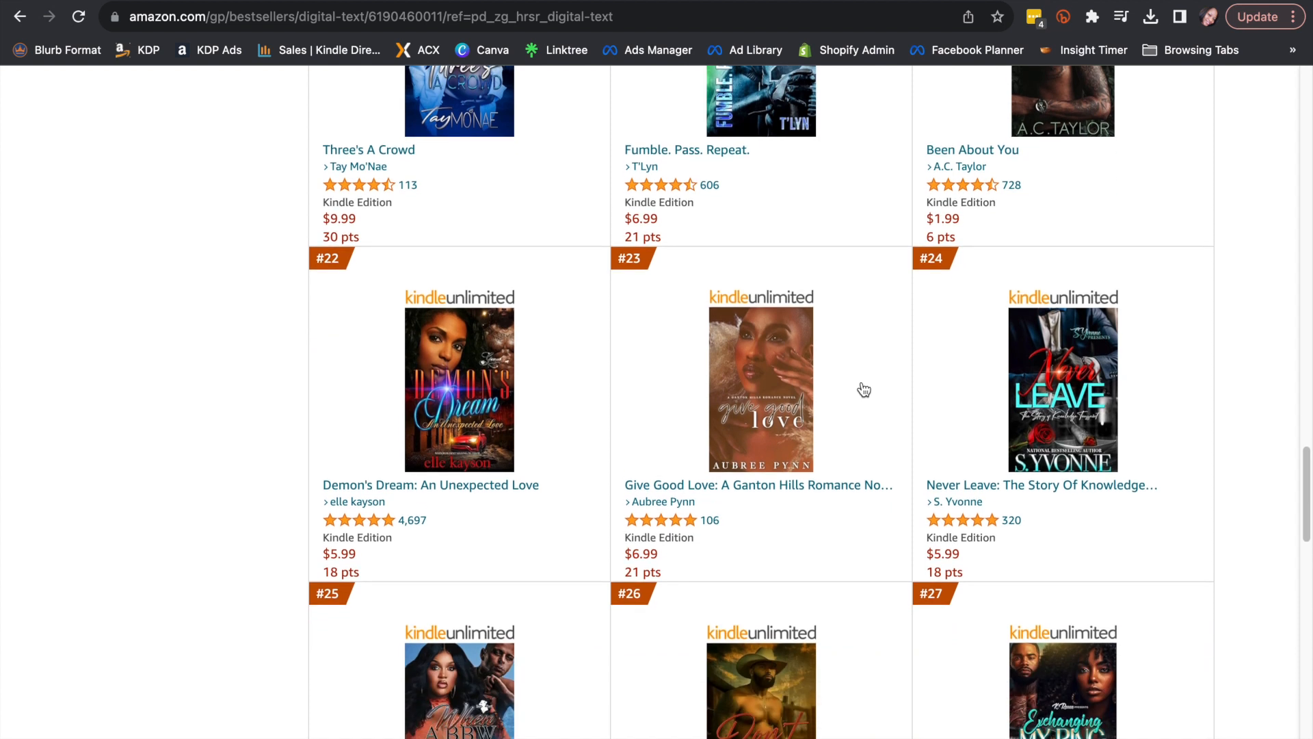
scroll(864, 390, down, 1)
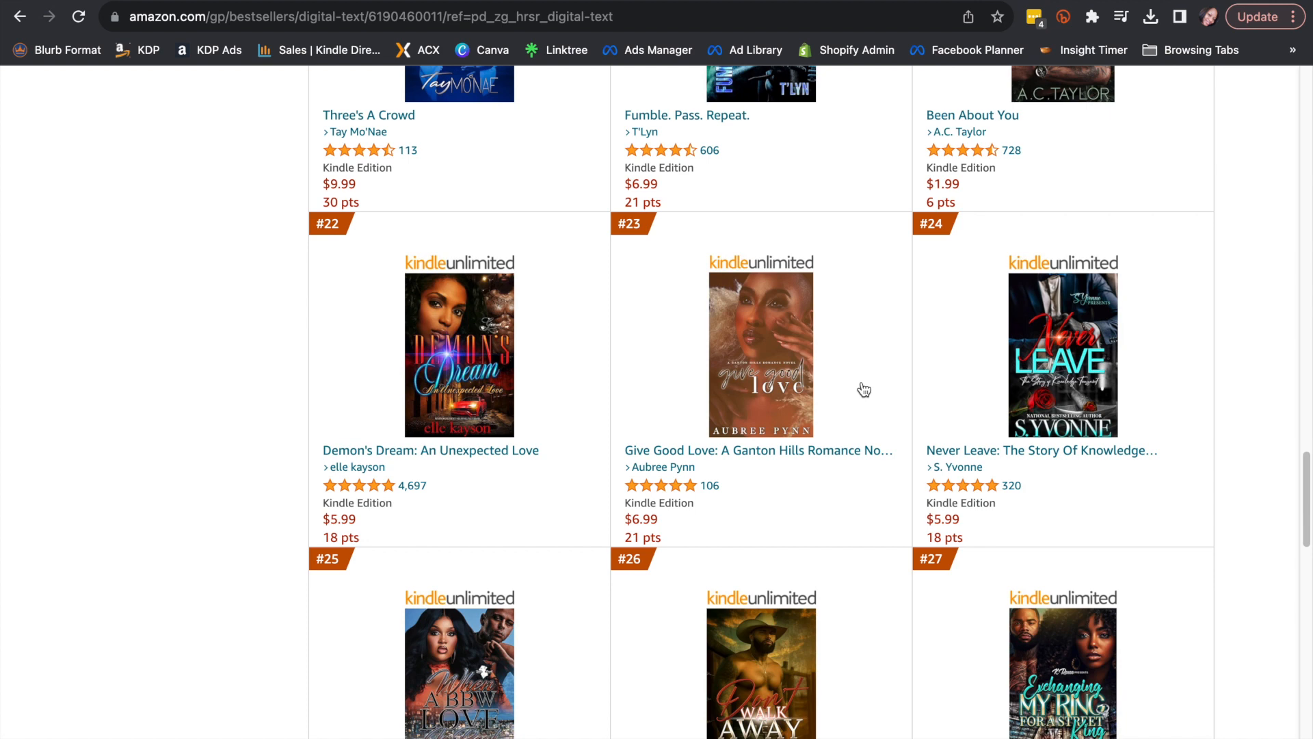
scroll(864, 390, down, 5)
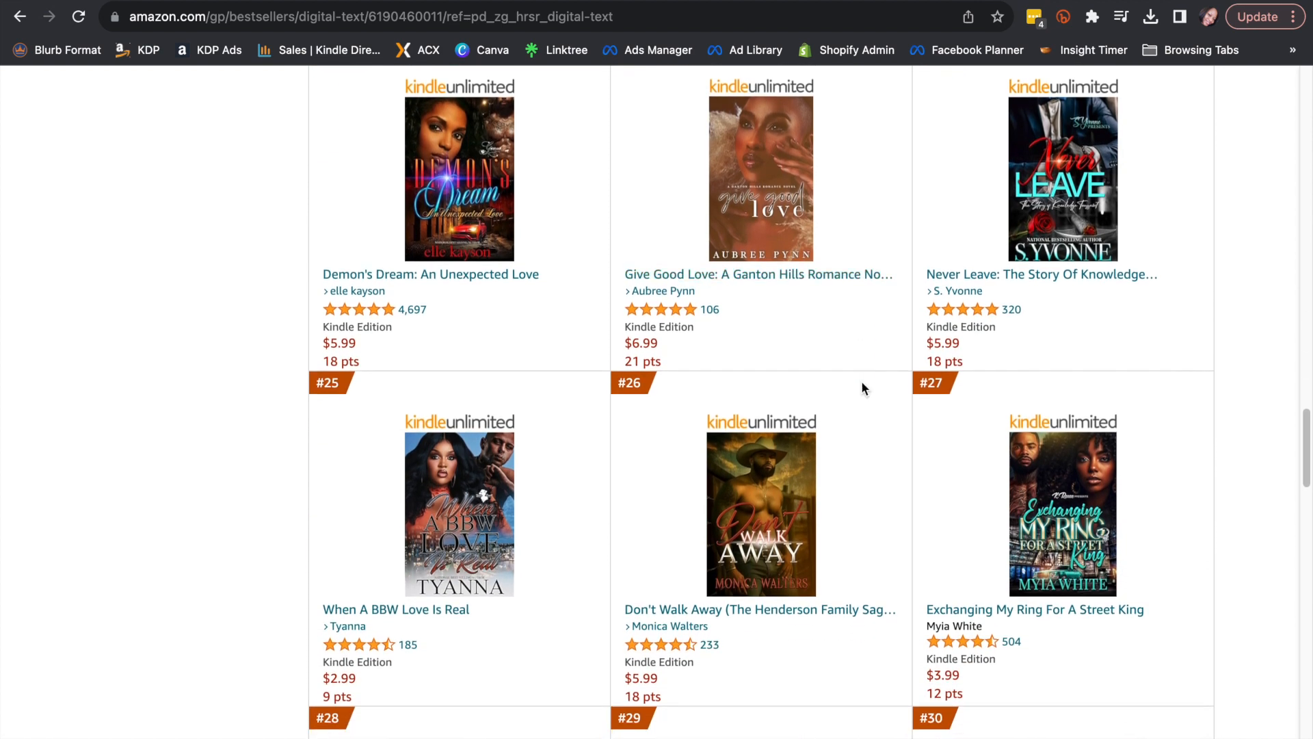
scroll(863, 389, down, 5)
scroll(864, 390, down, 2)
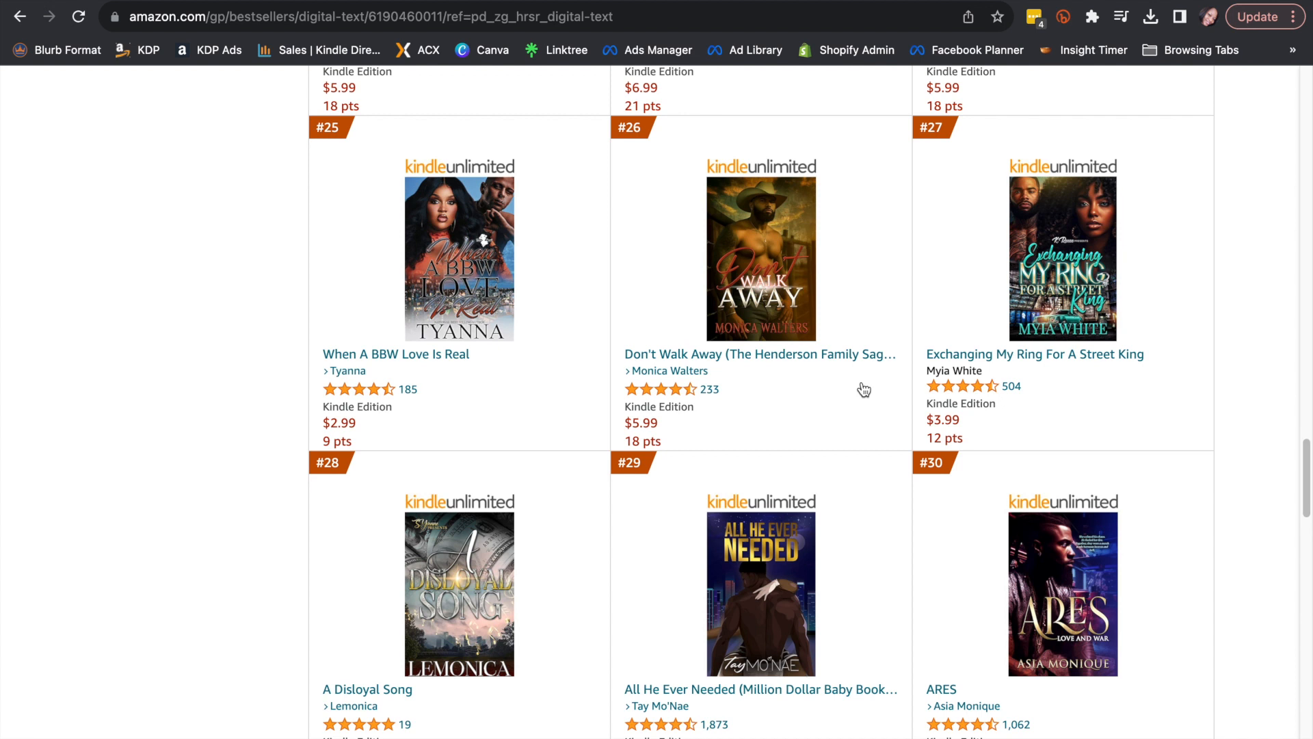
scroll(863, 390, down, 4)
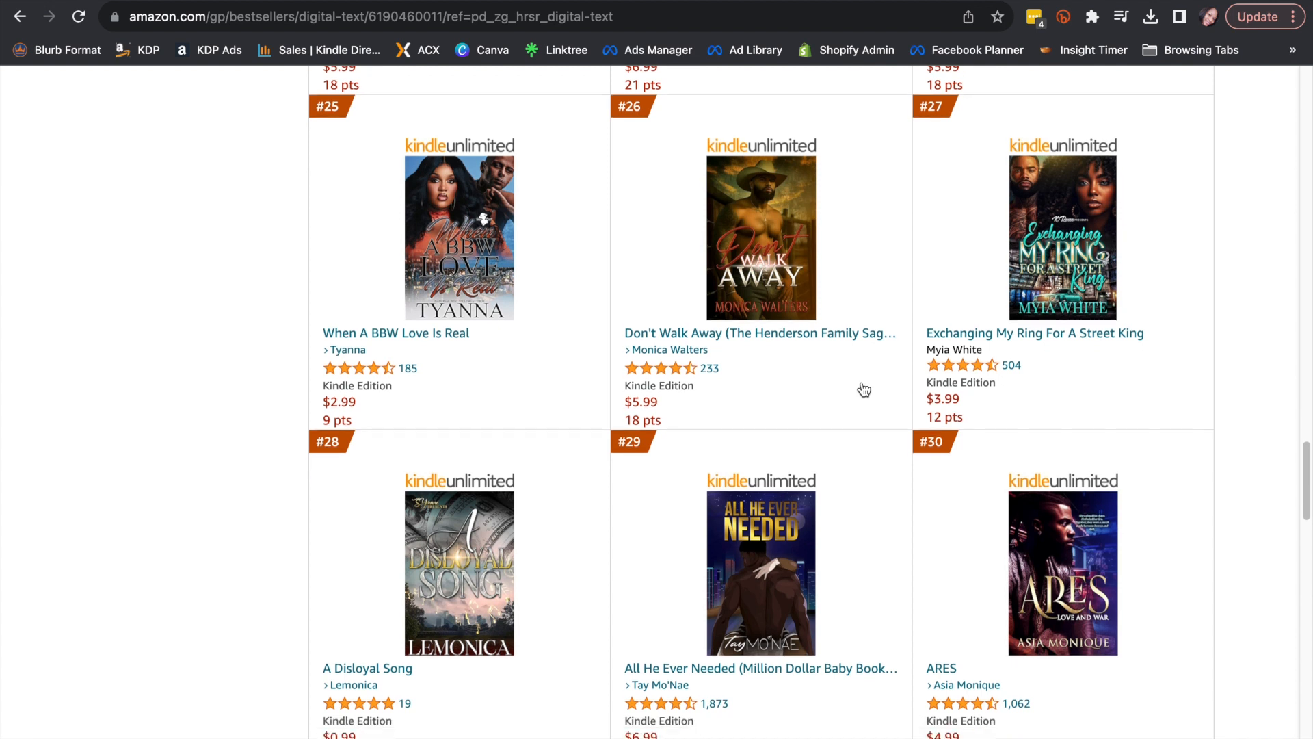
scroll(864, 389, down, 6)
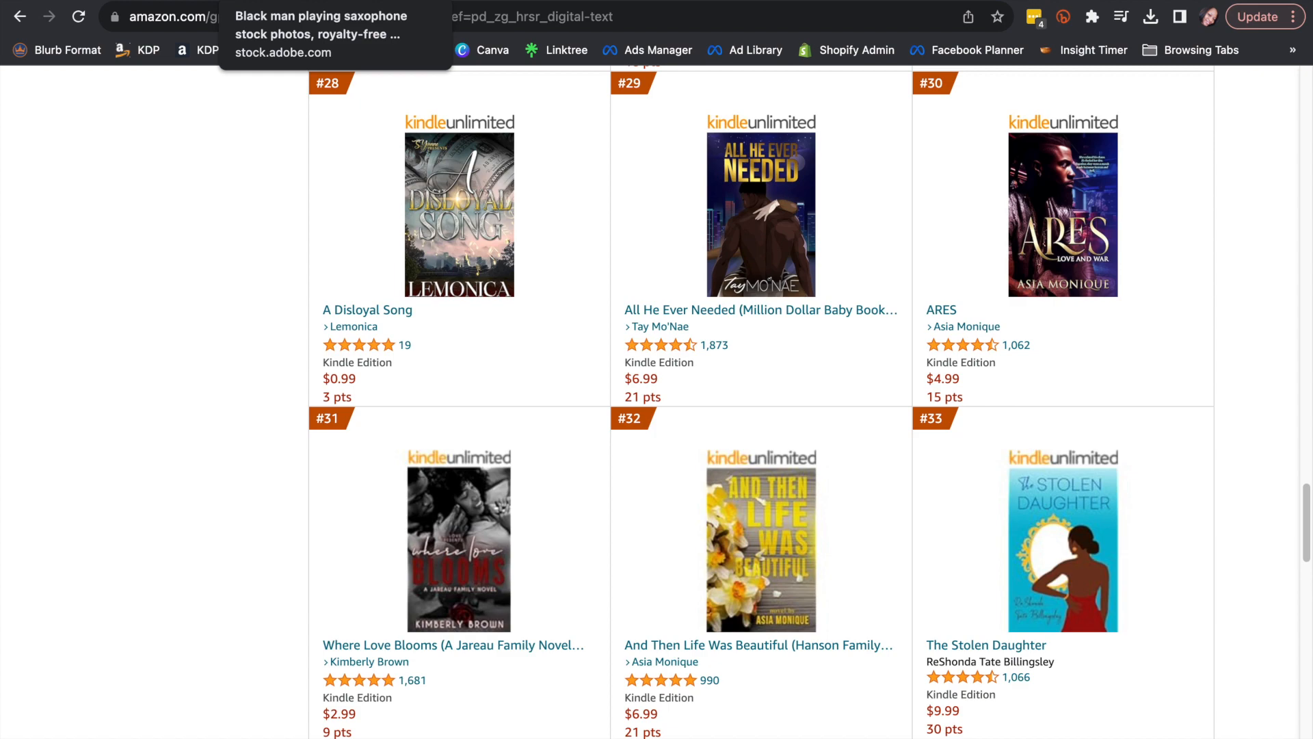
Switch to Adobe Stock and examine page 4 of the "black man playing saxophone" results from the end upward for cover image candidates.
click(301, 10)
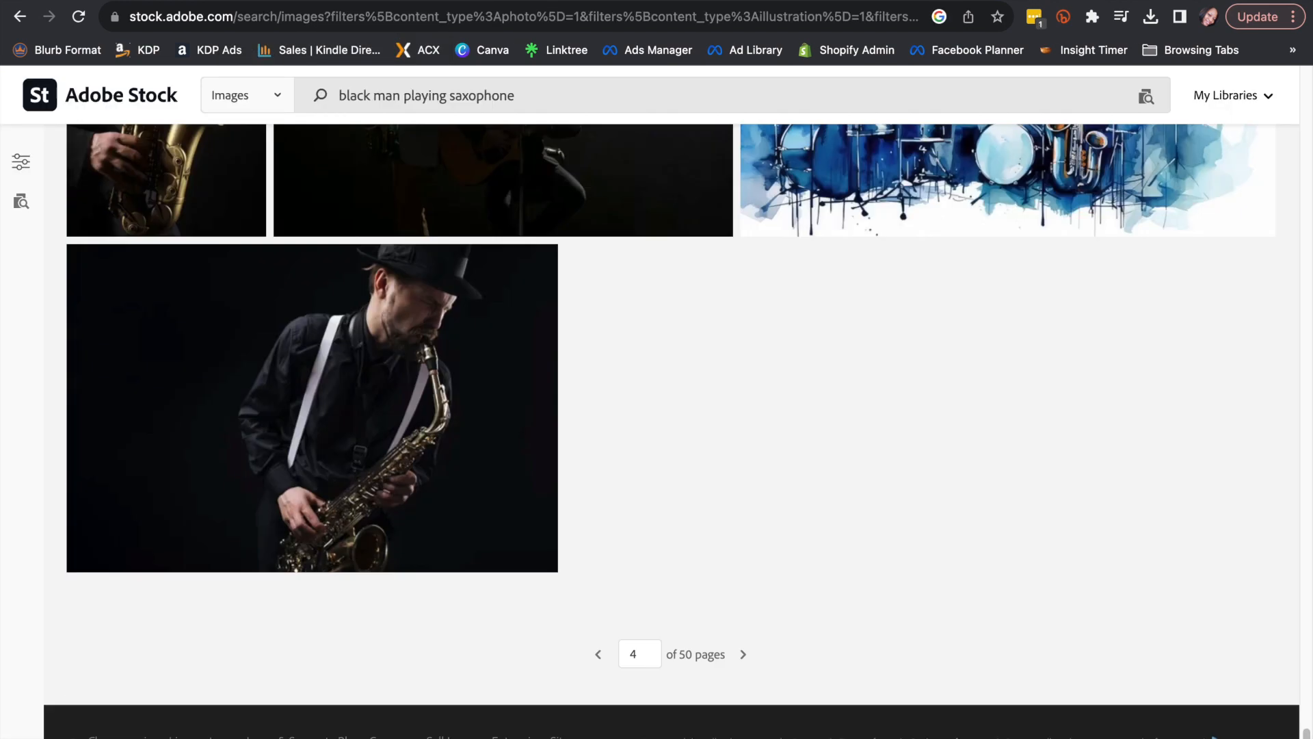
scroll(620, 425, up, 15)
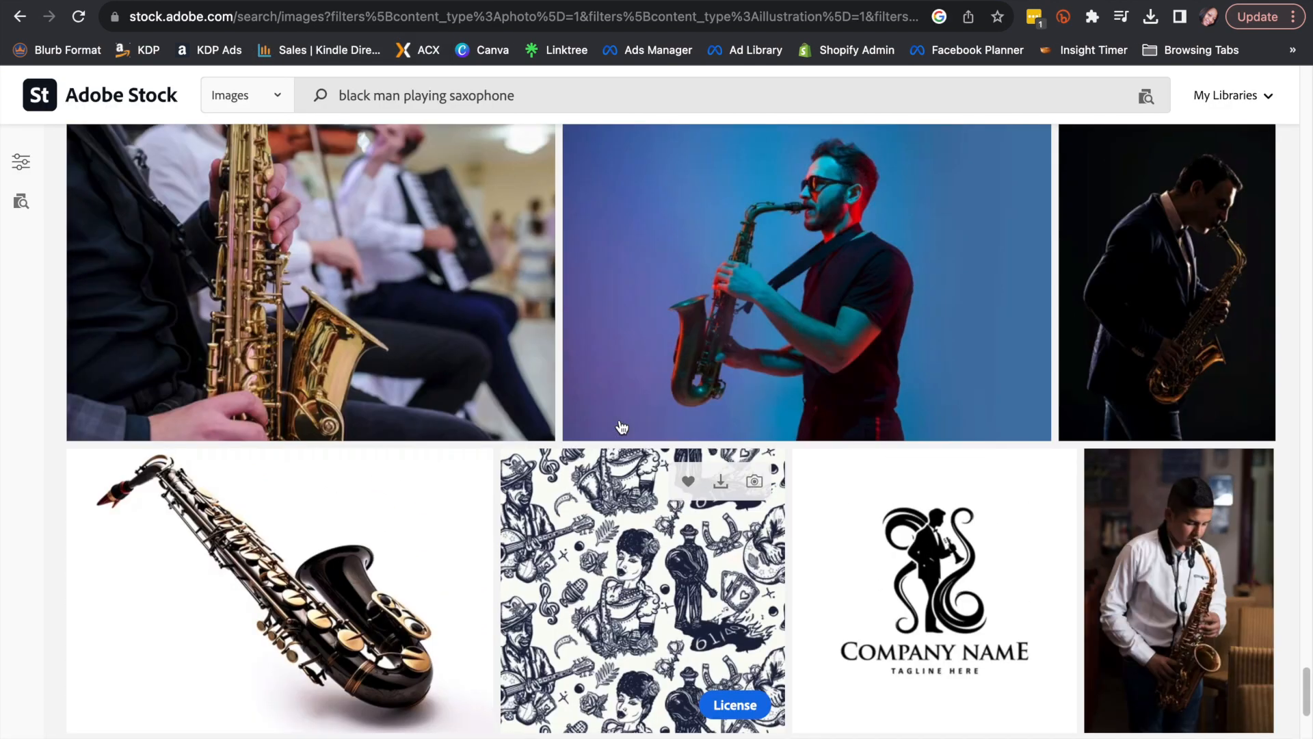
scroll(620, 426, up, 5)
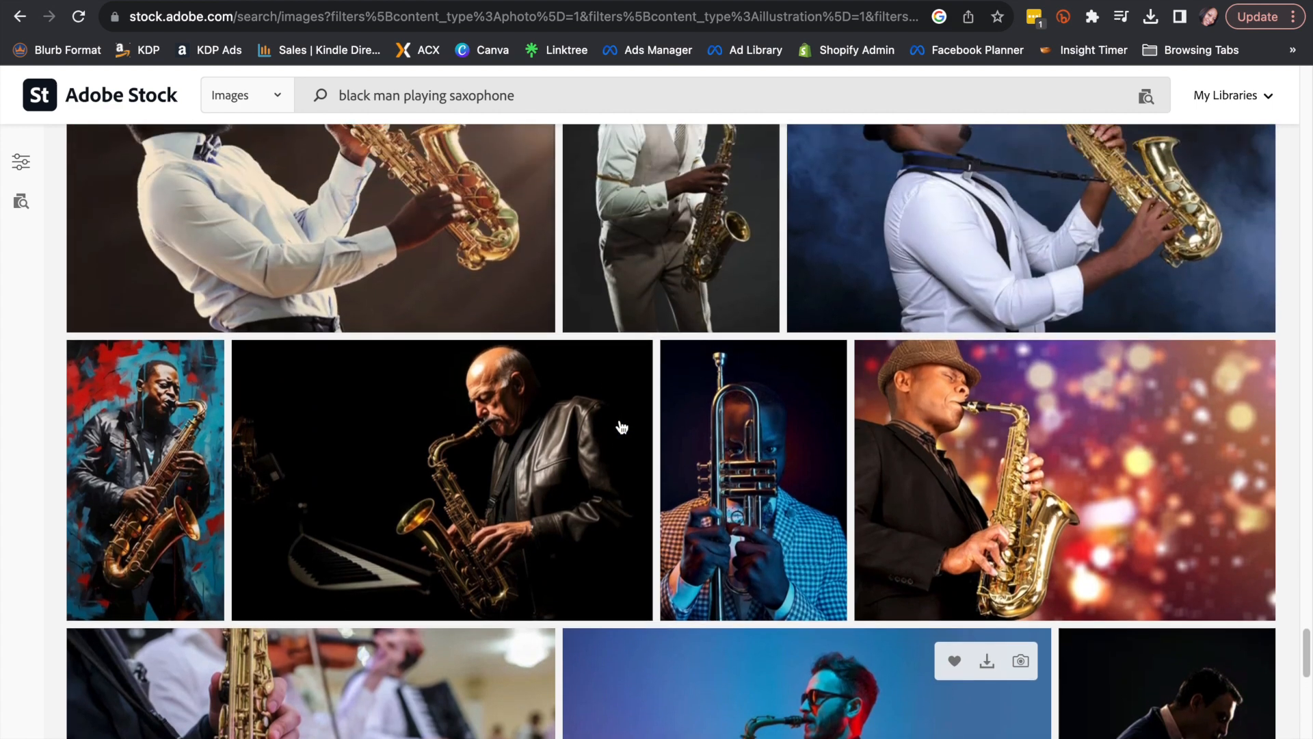
scroll(620, 425, up, 2)
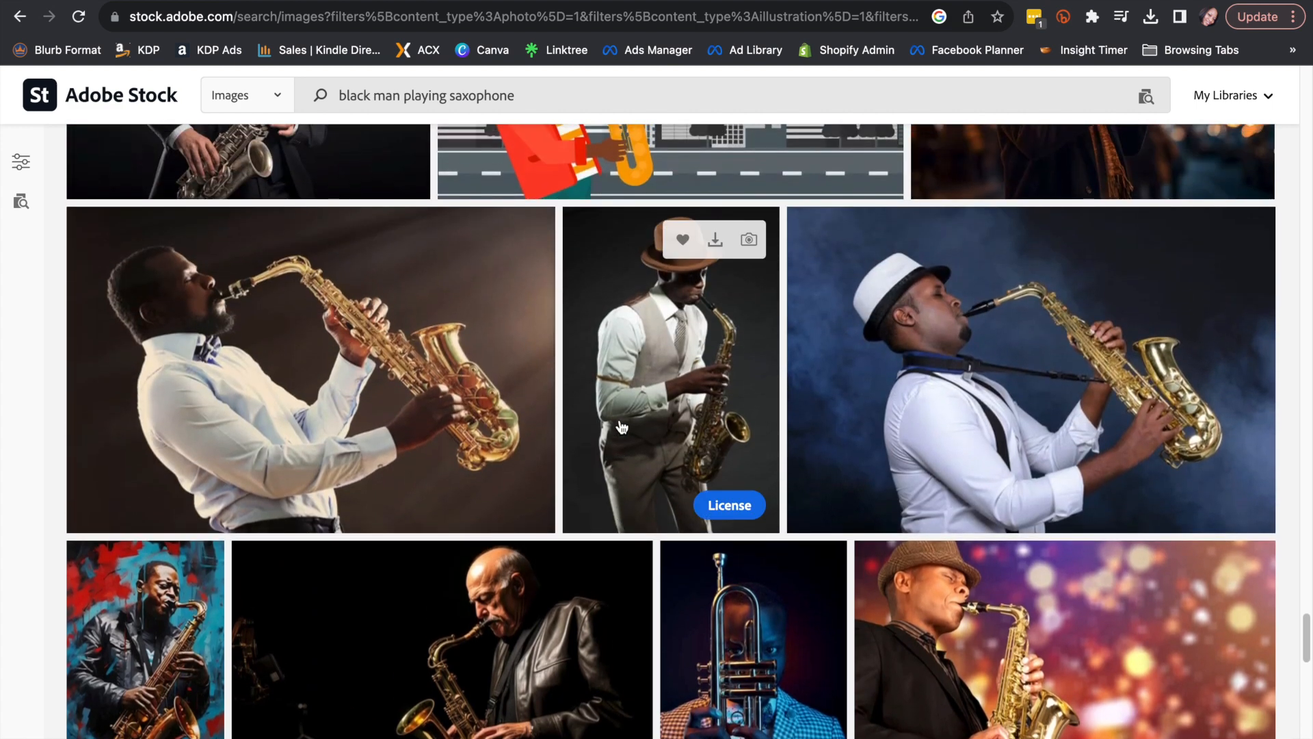
scroll(622, 427, up, 1)
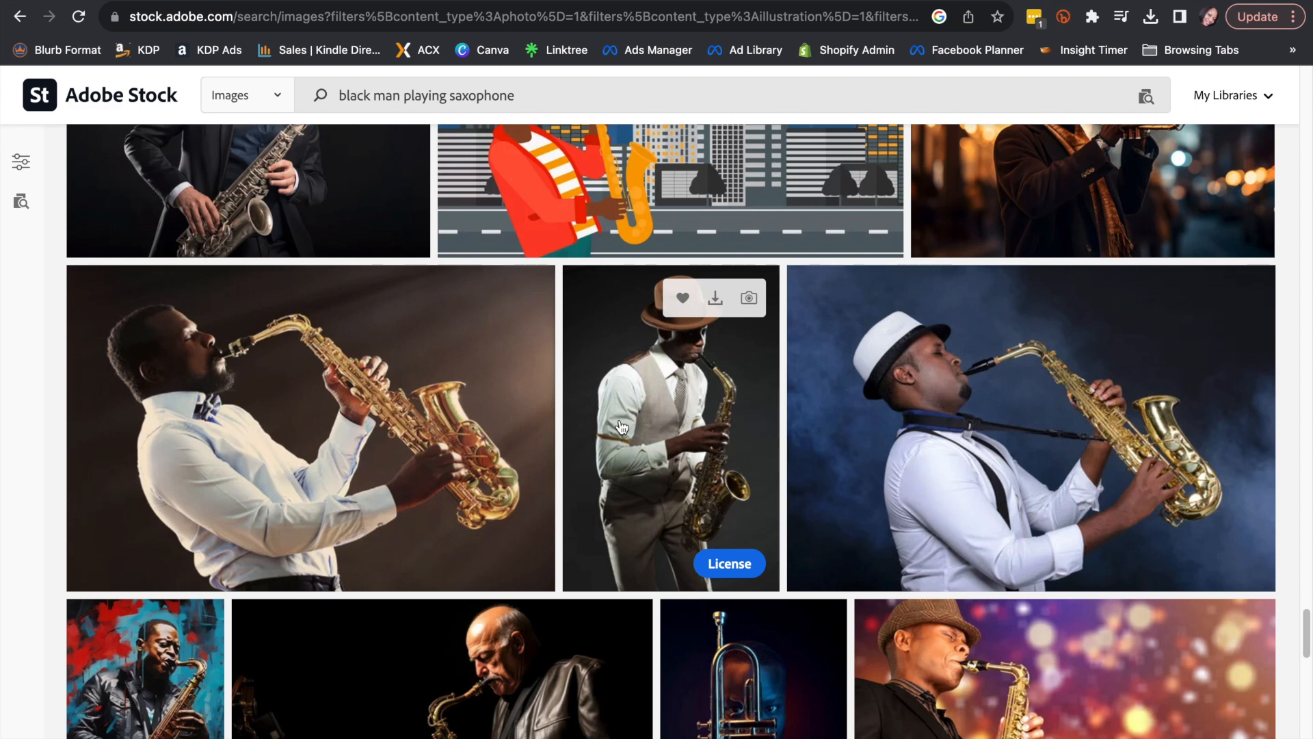
scroll(621, 427, up, 2)
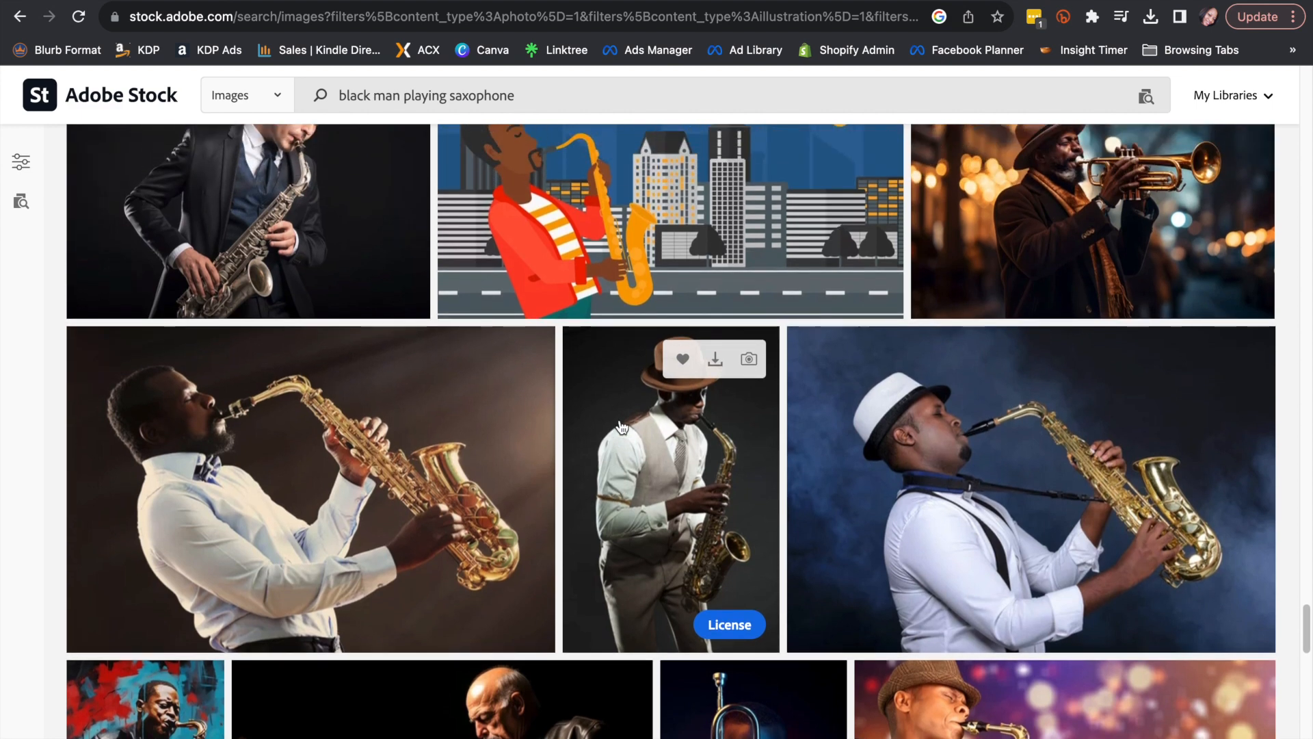
scroll(621, 427, up, 5)
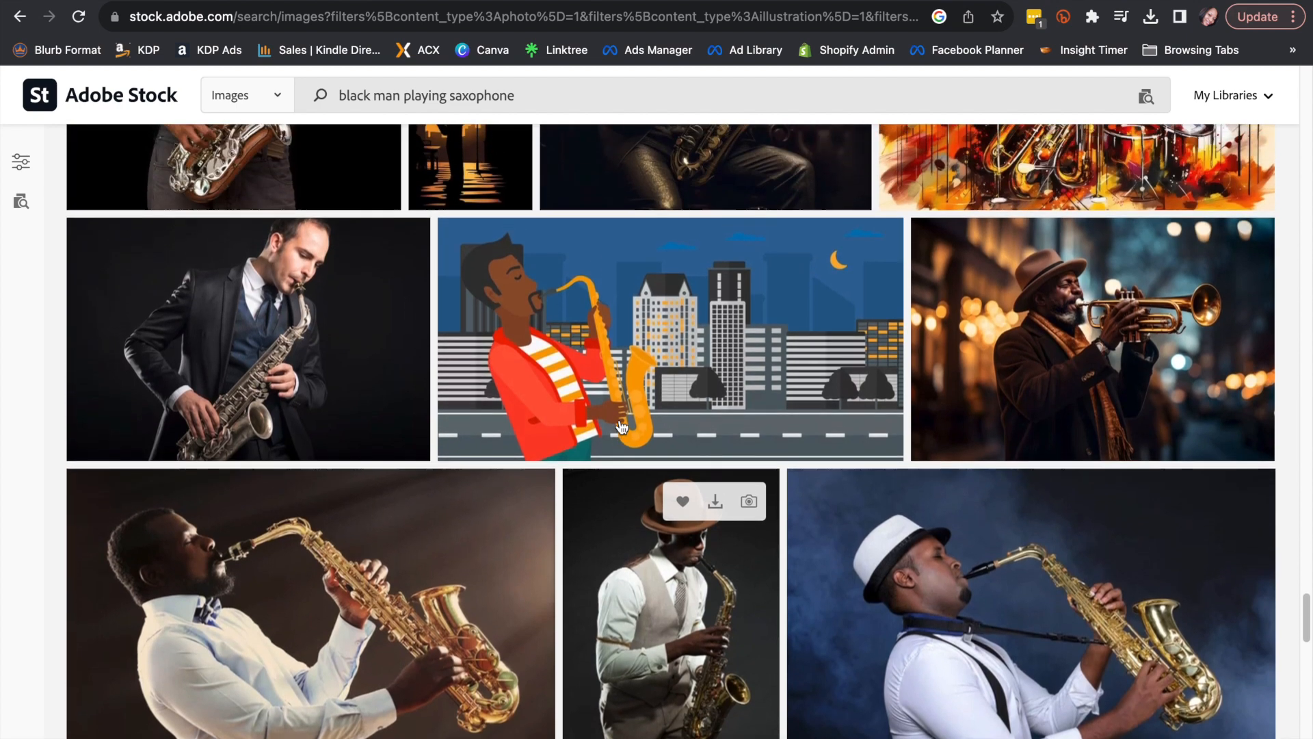
scroll(621, 427, up, 9)
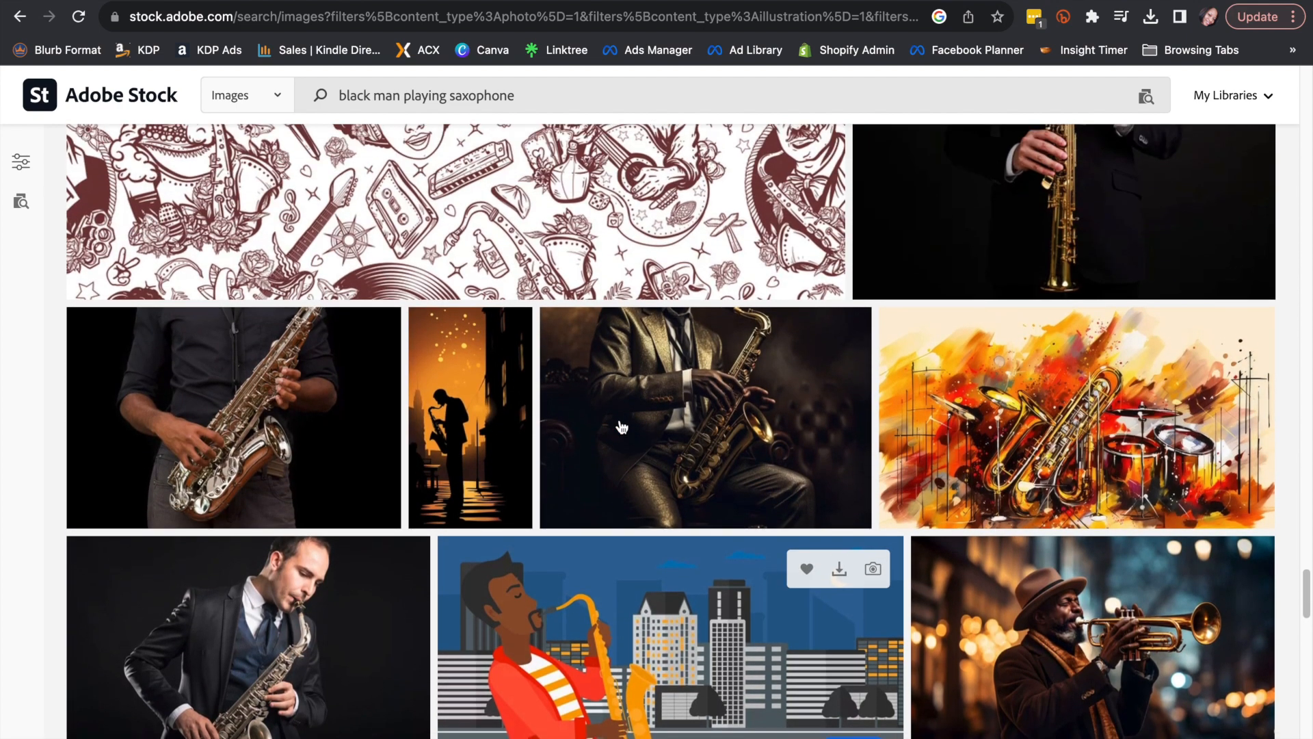
scroll(621, 428, up, 6)
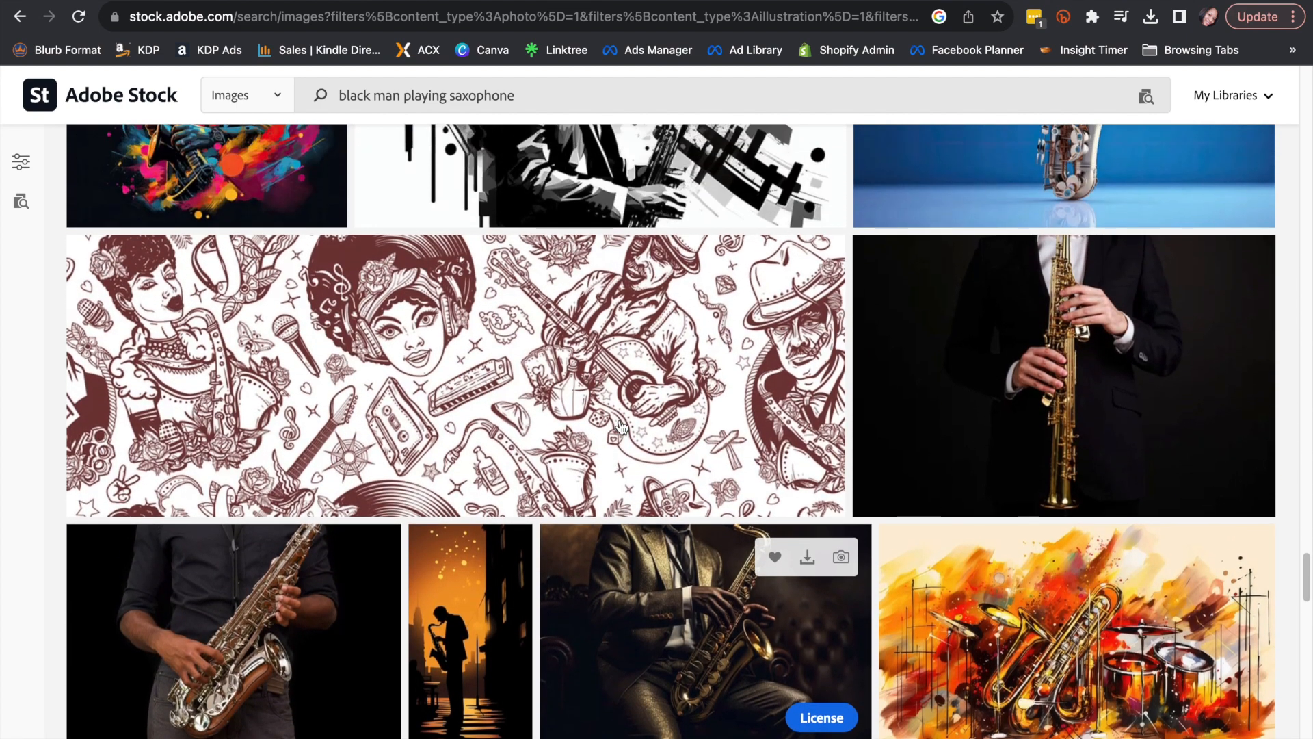
scroll(621, 427, up, 5)
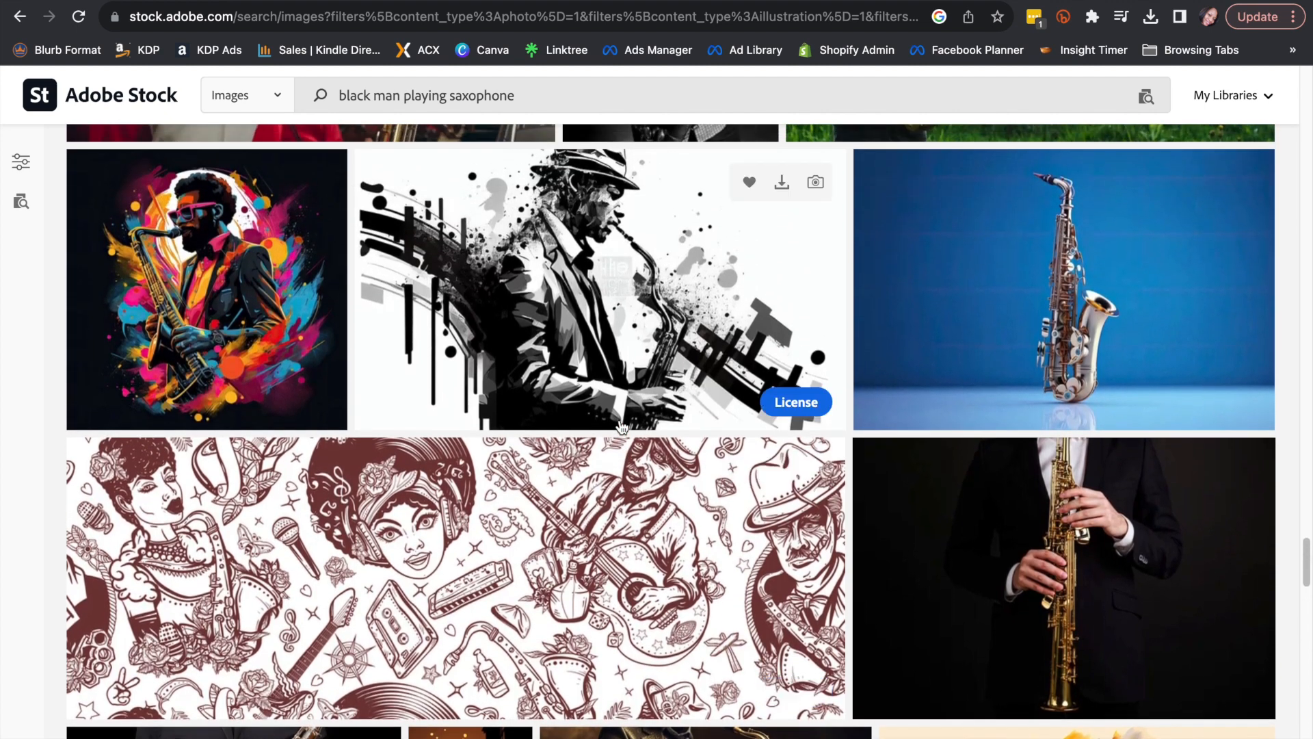
scroll(621, 428, up, 8)
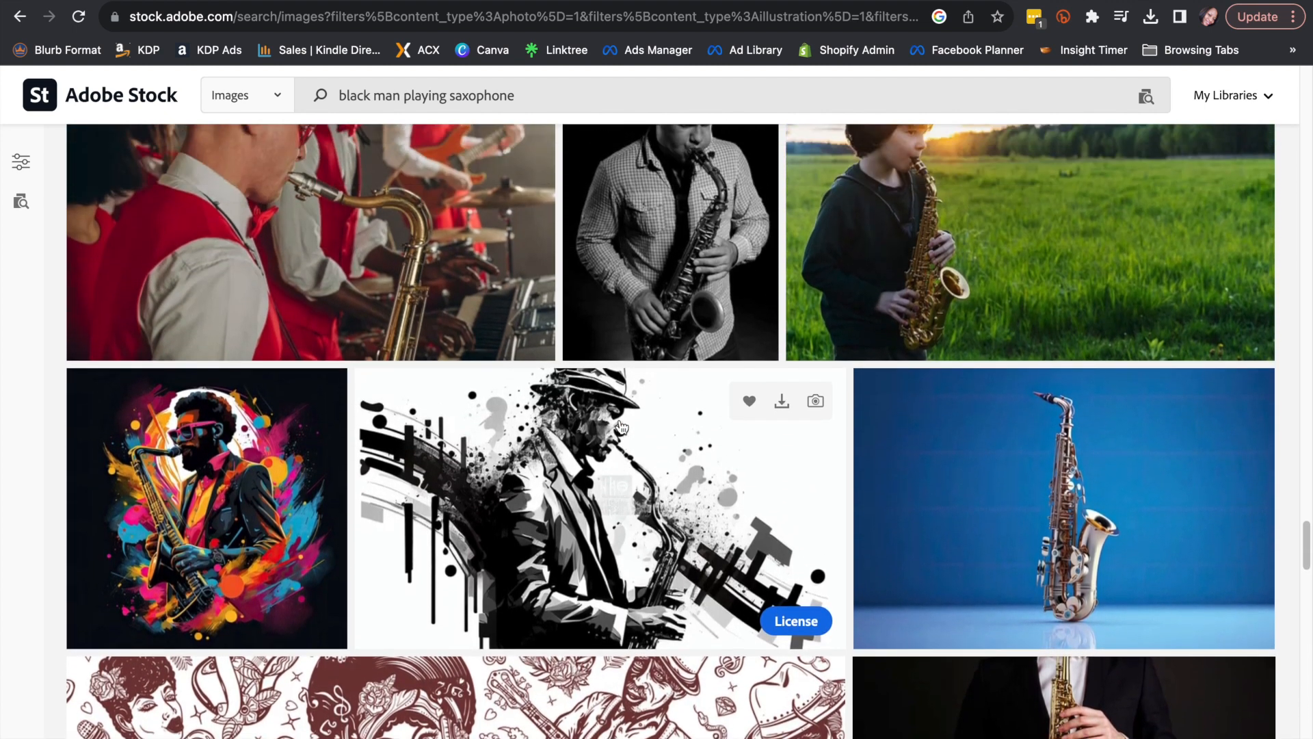
scroll(620, 425, up, 5)
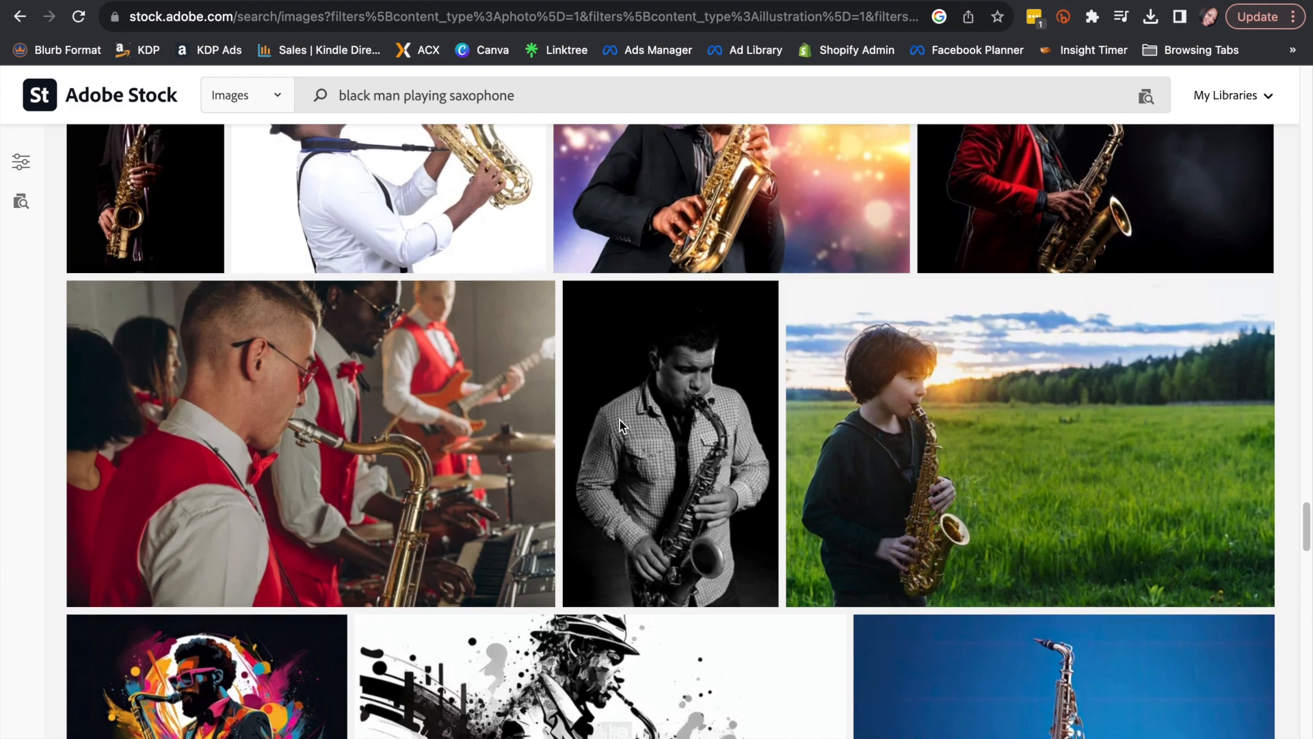
scroll(621, 426, up, 5)
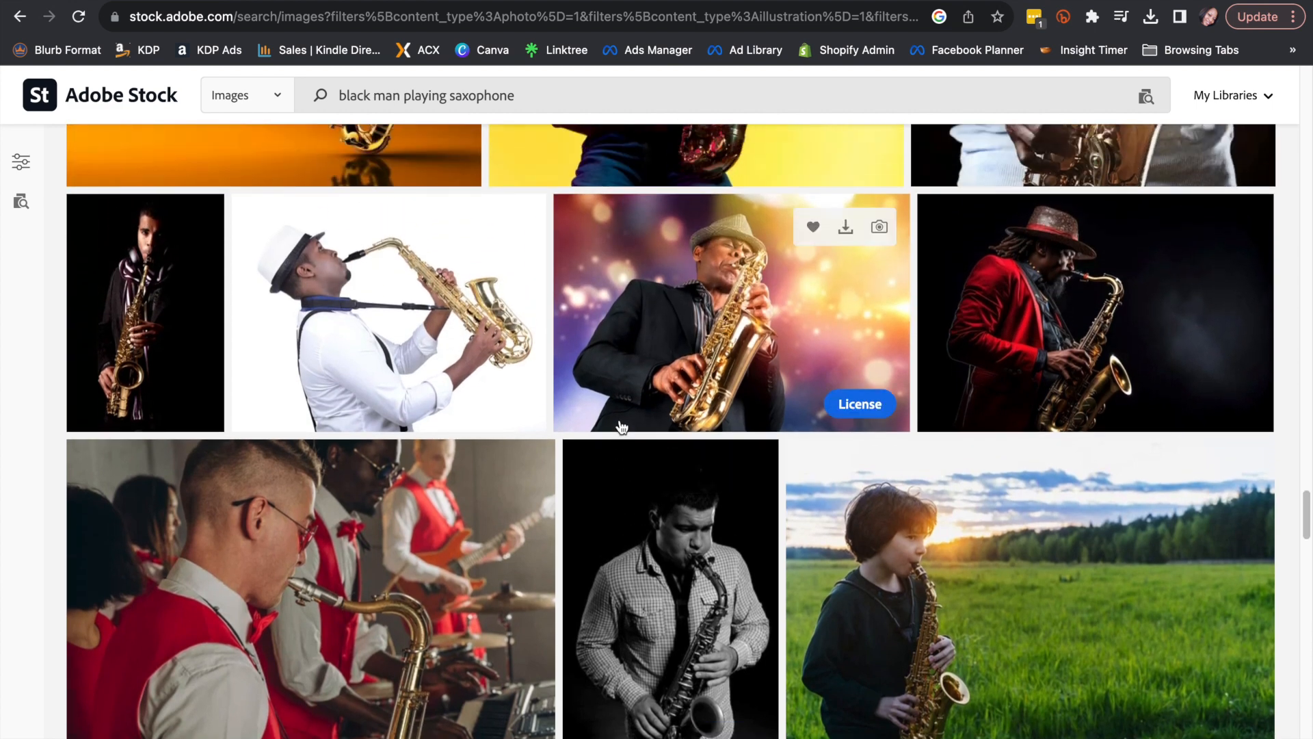
scroll(621, 428, up, 5)
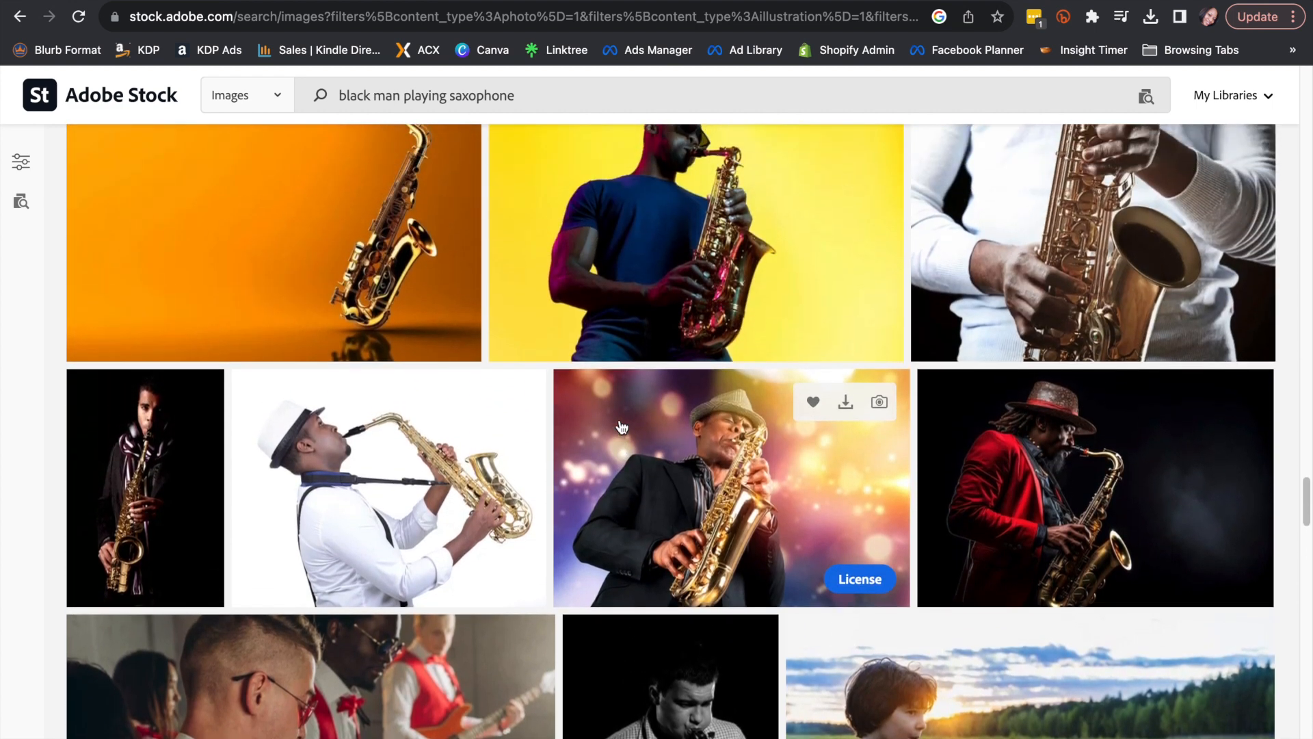
scroll(621, 427, up, 2)
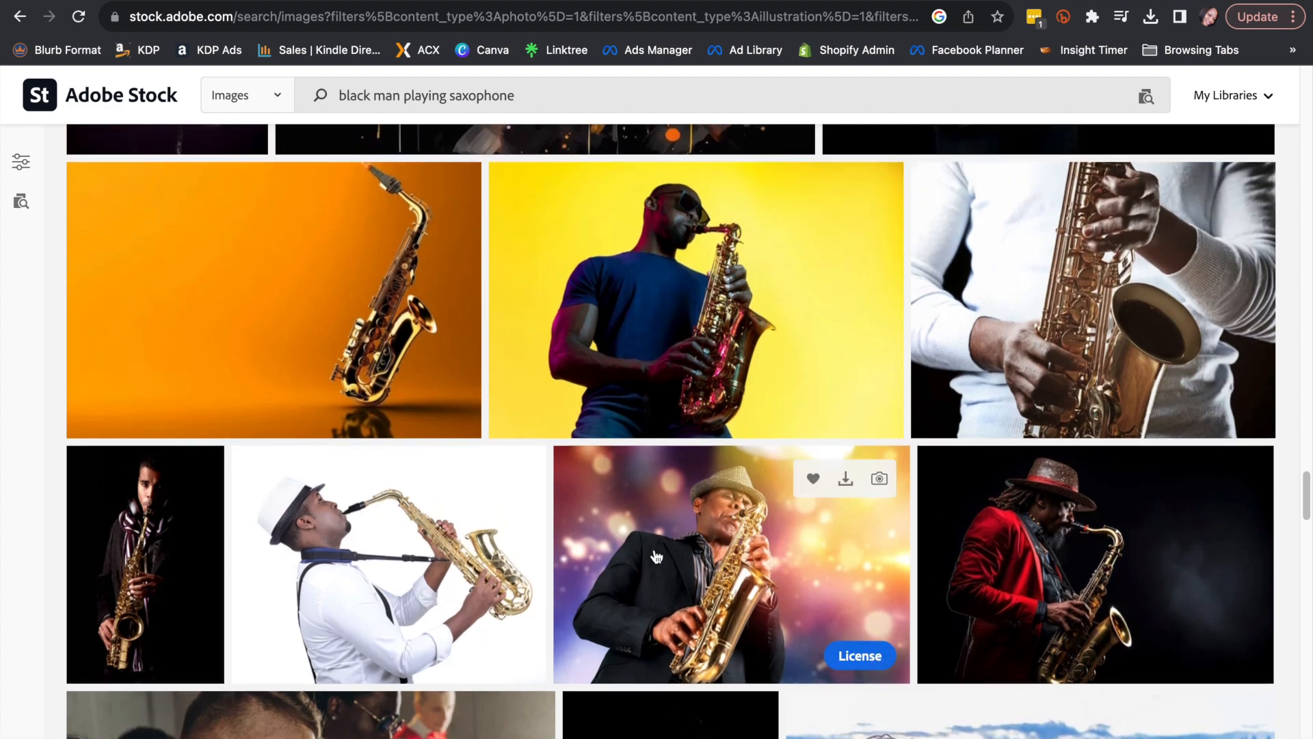
scroll(655, 555, up, 15)
scroll(656, 555, up, 7)
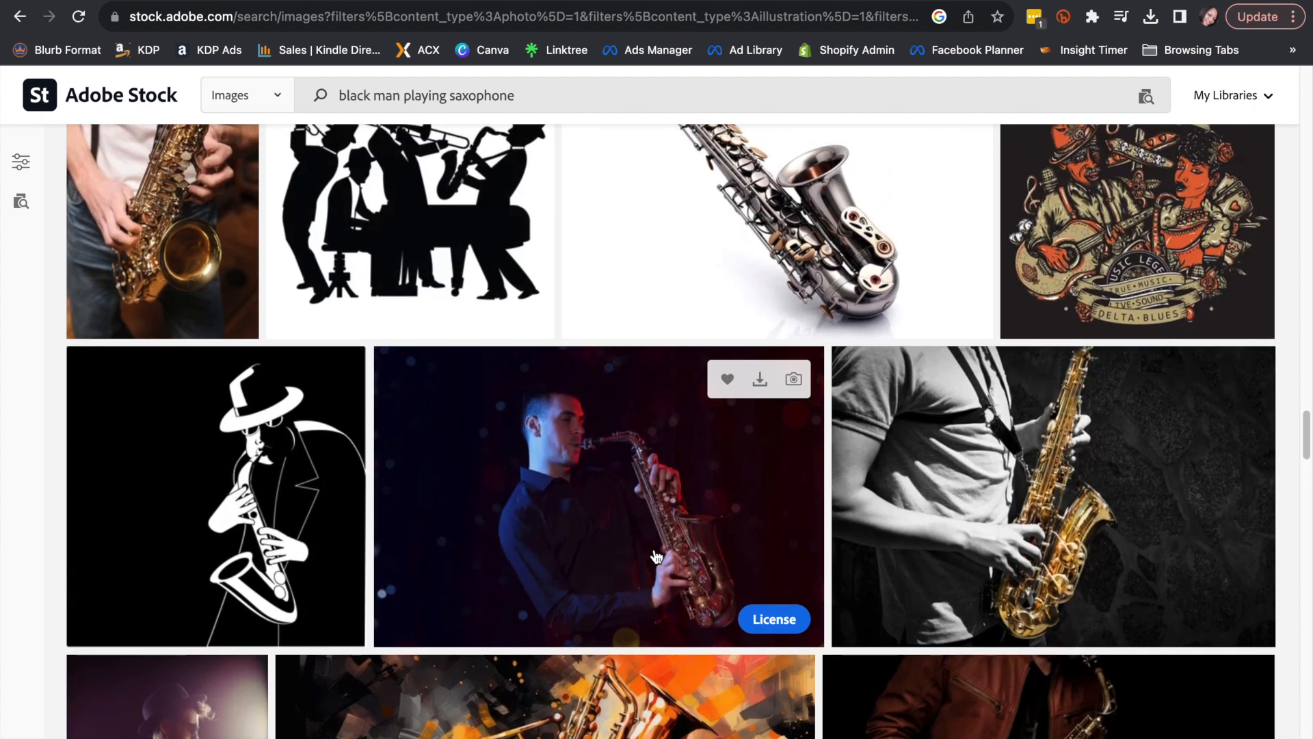
scroll(655, 555, up, 6)
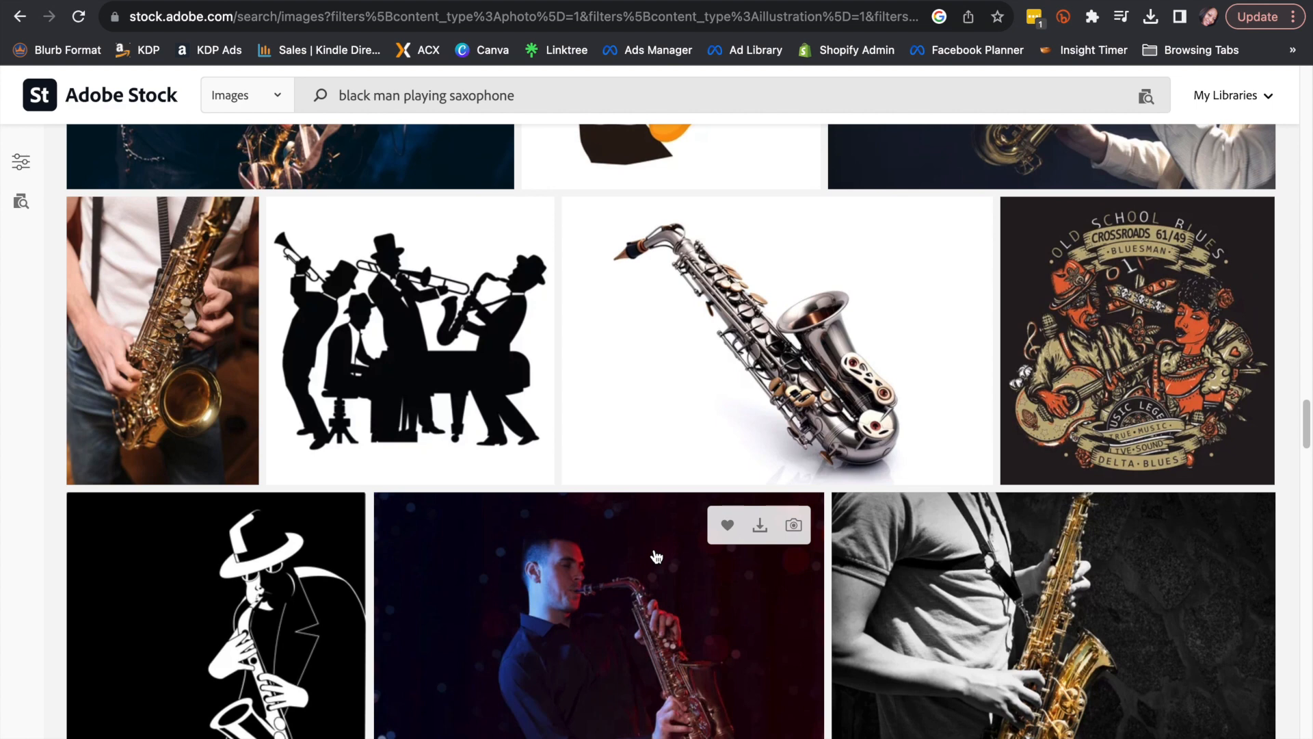
scroll(655, 555, up, 7)
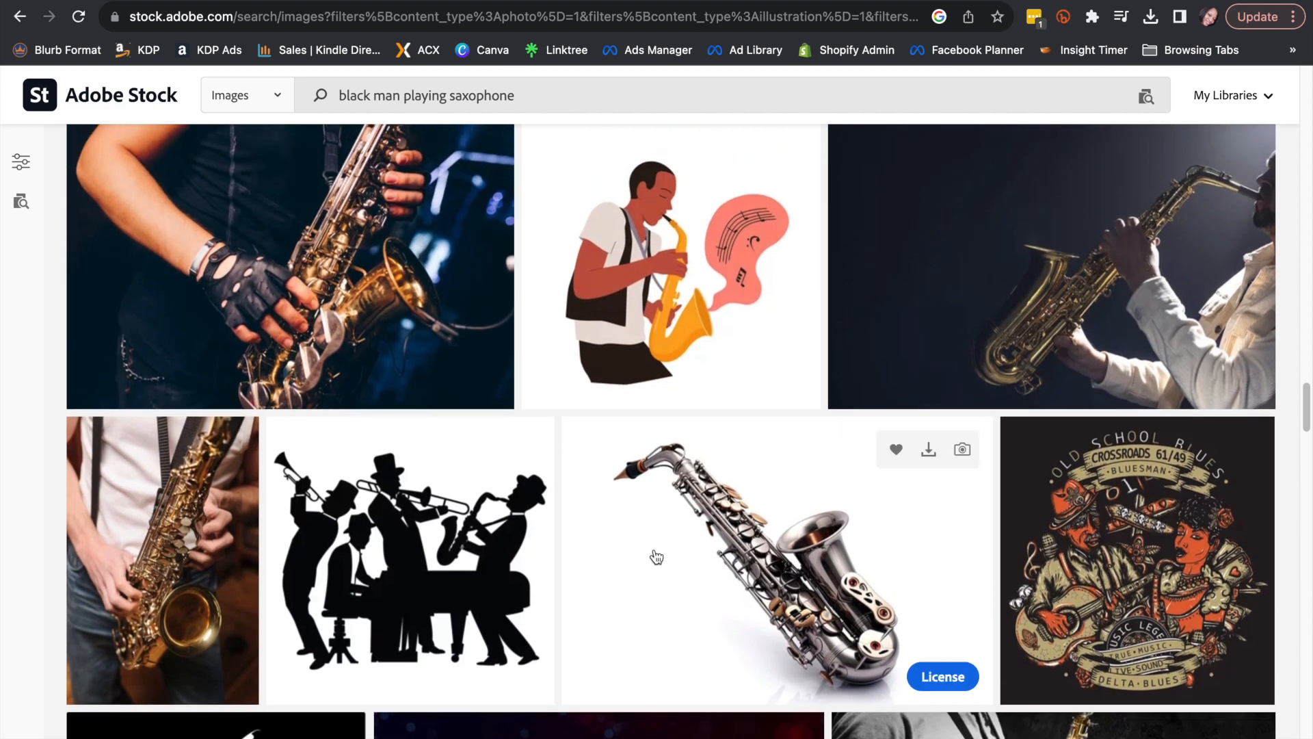
scroll(655, 556, up, 10)
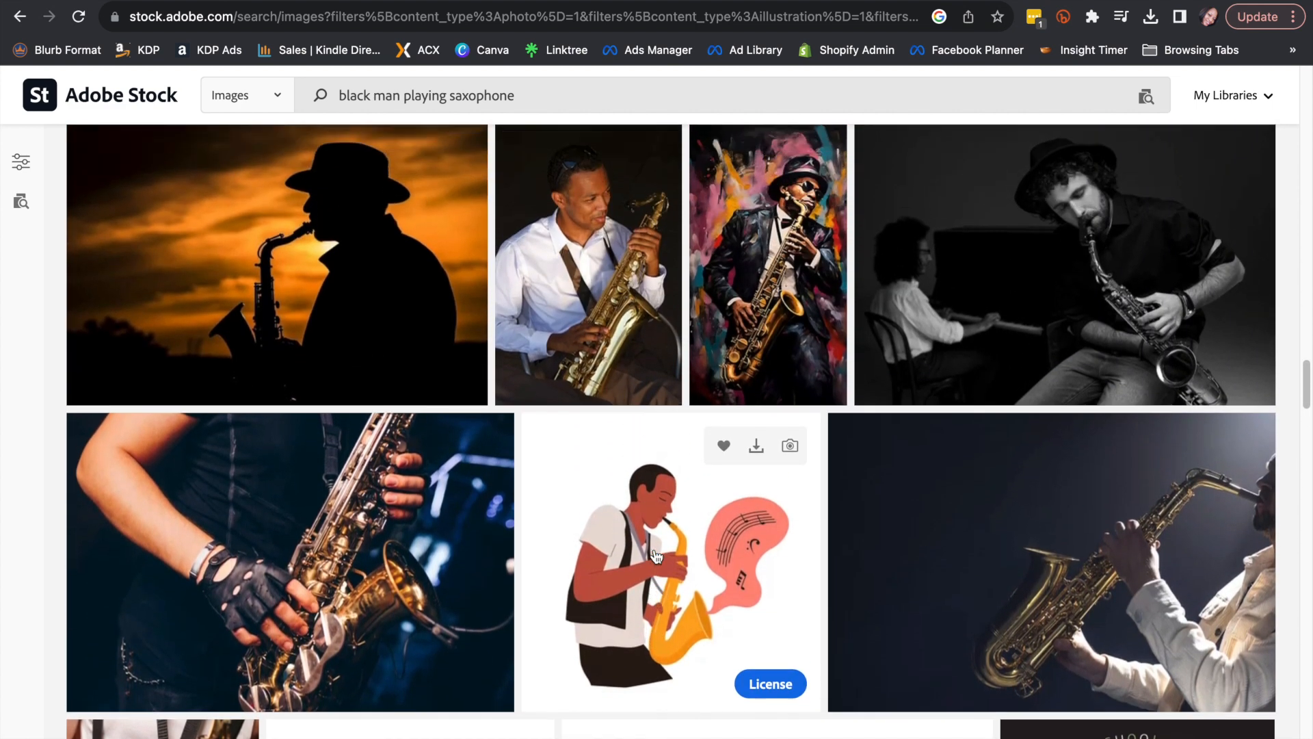
scroll(655, 556, up, 5)
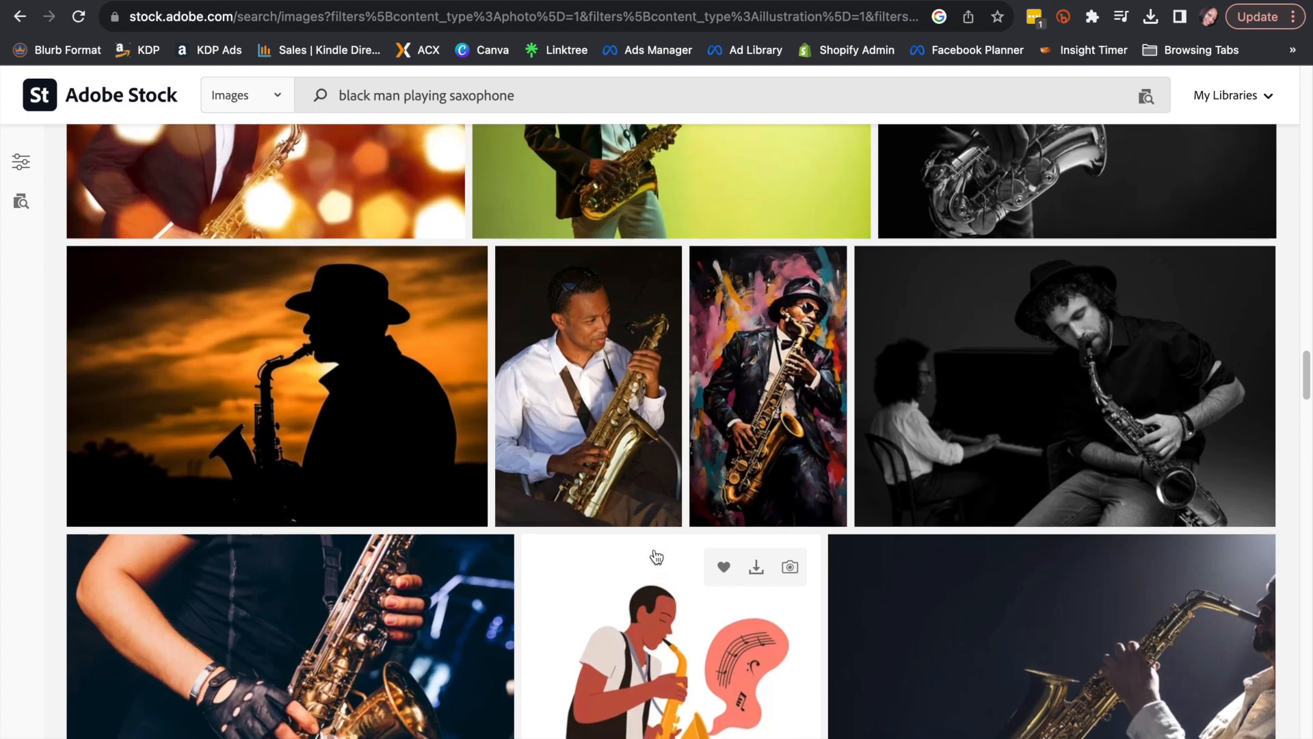
scroll(655, 555, up, 6)
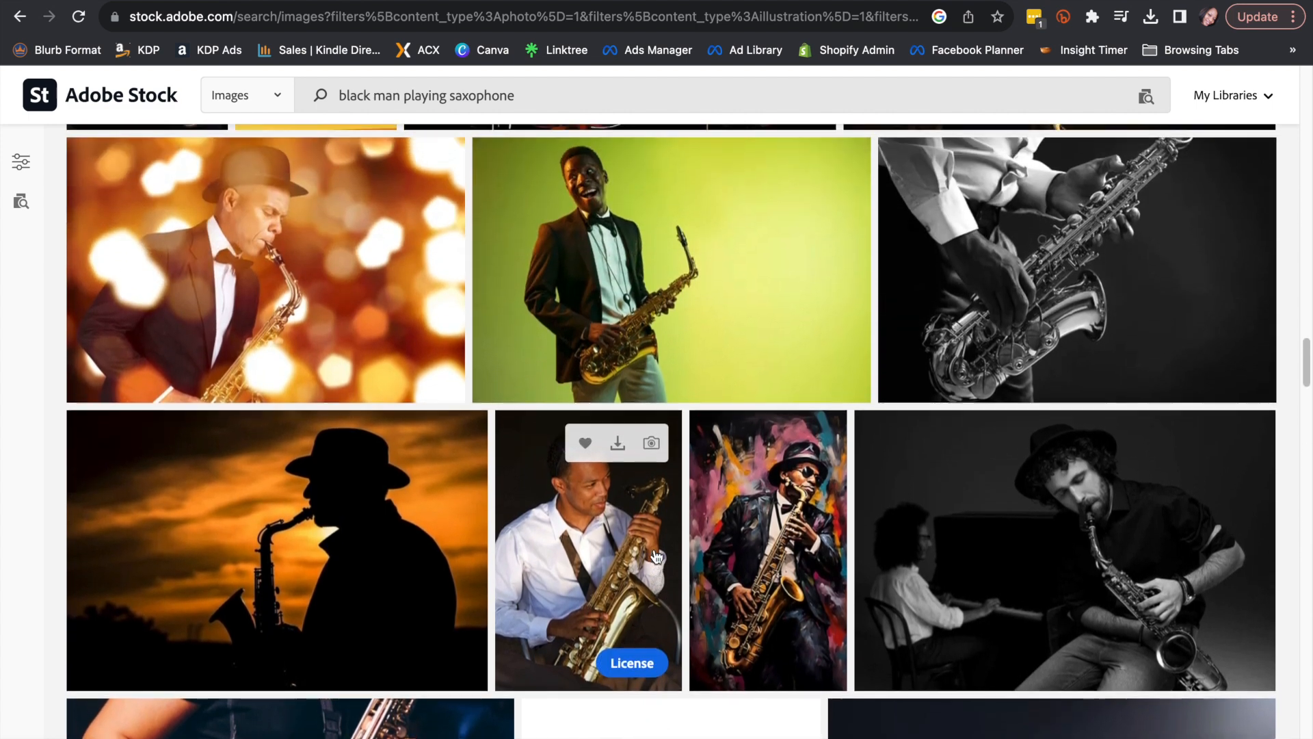
scroll(655, 555, up, 7)
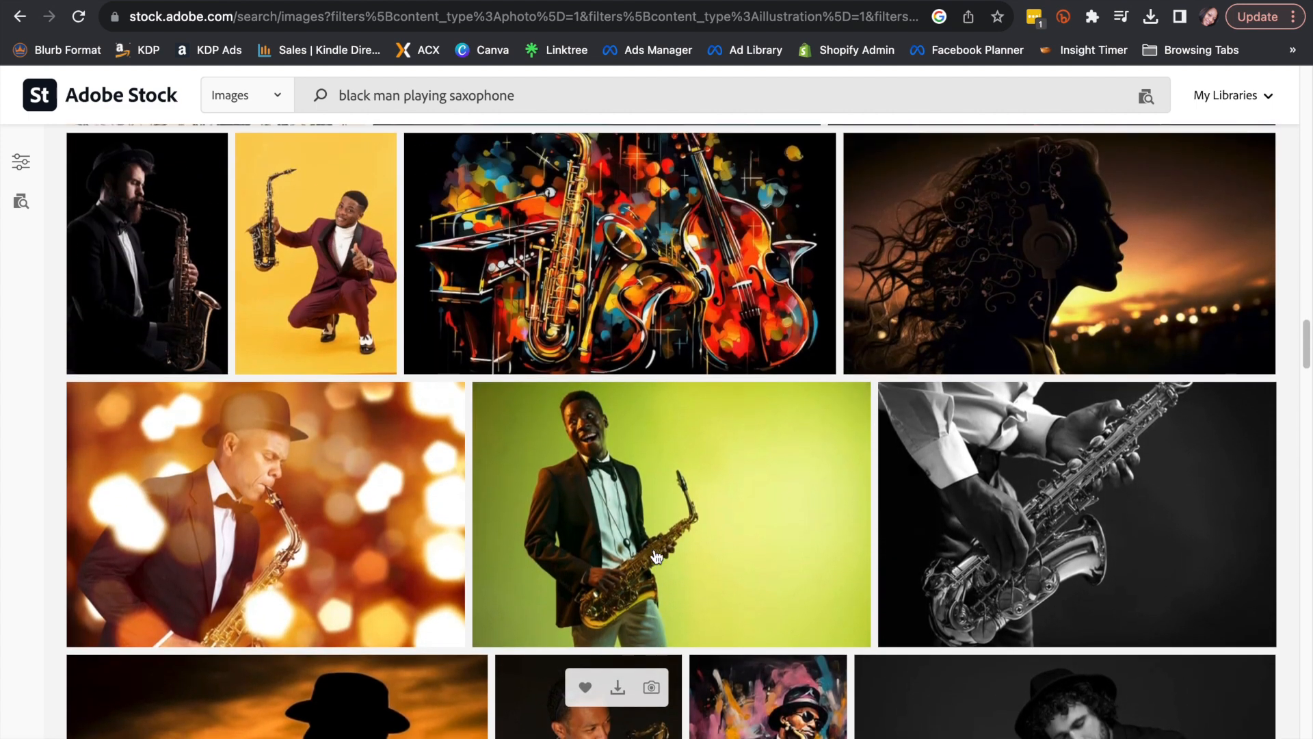
scroll(655, 556, up, 8)
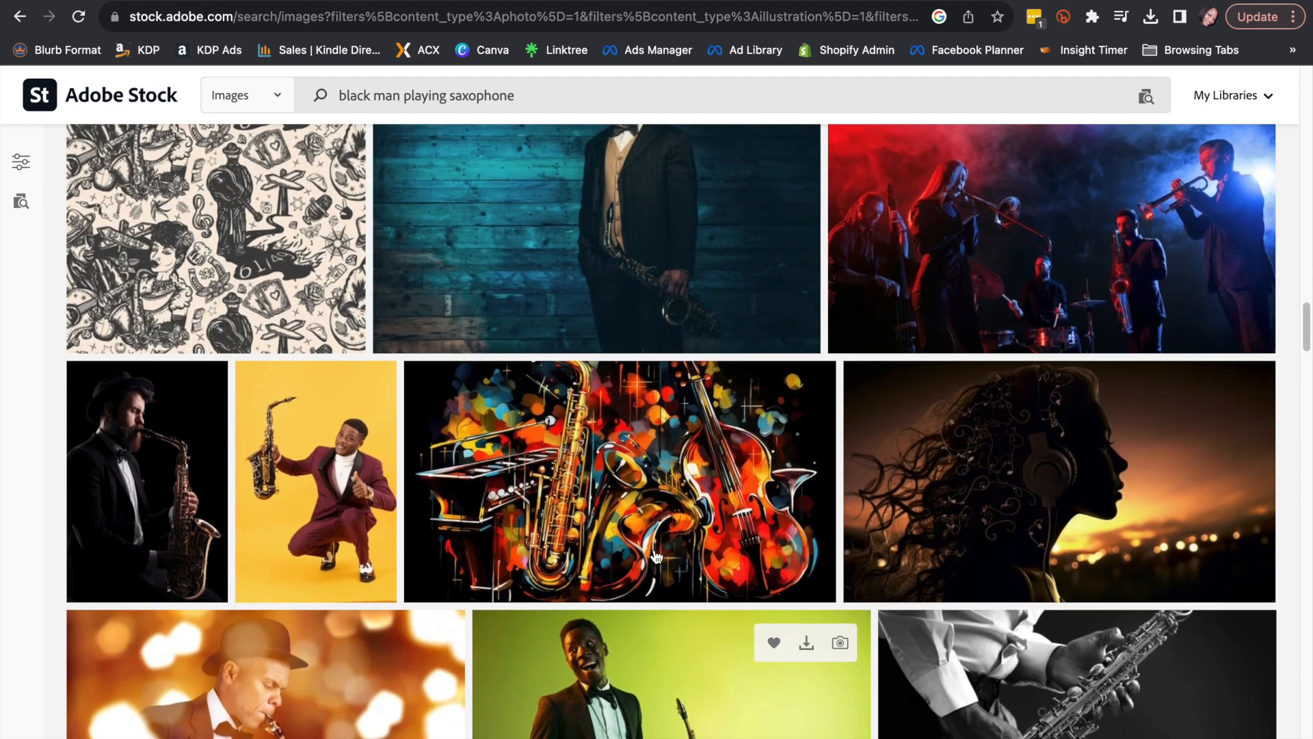
scroll(655, 556, up, 2)
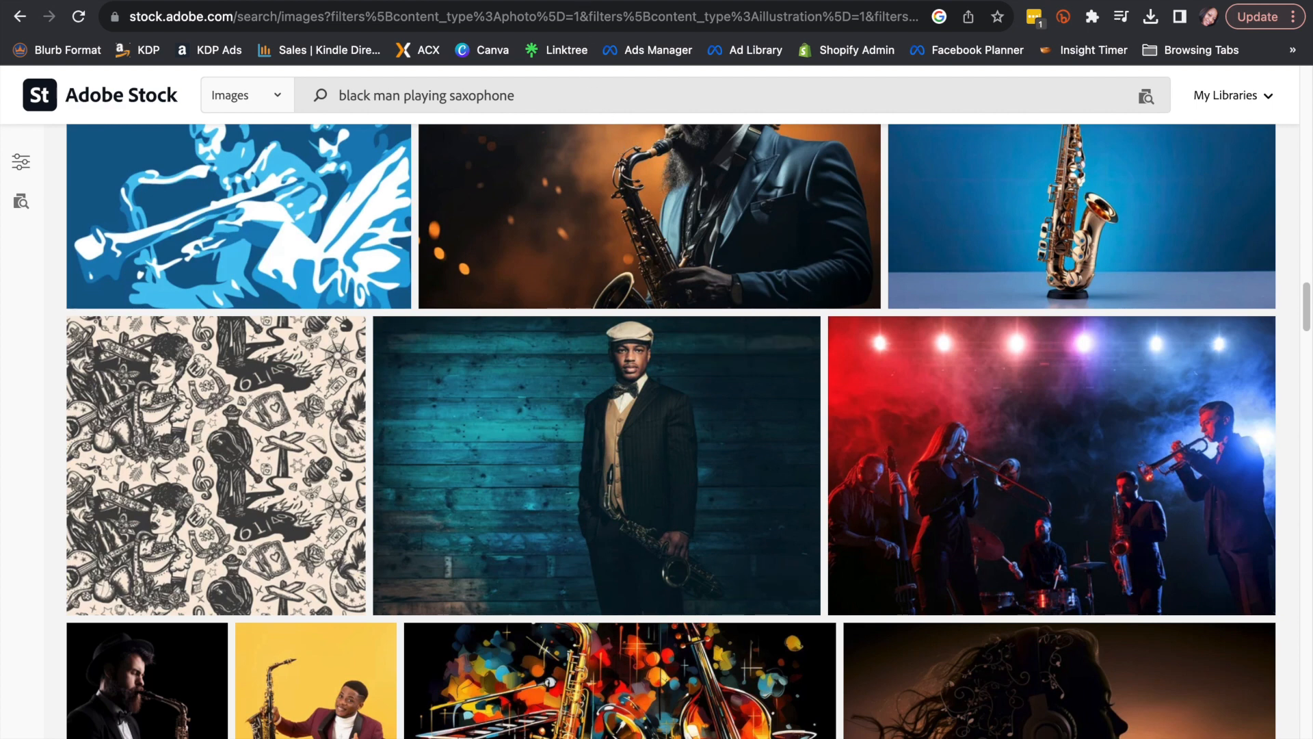
Switch to the Risk It All eBook Cover design in Canva, bring the page 1 cover into view, and show the uploaded images.
click(452, 7)
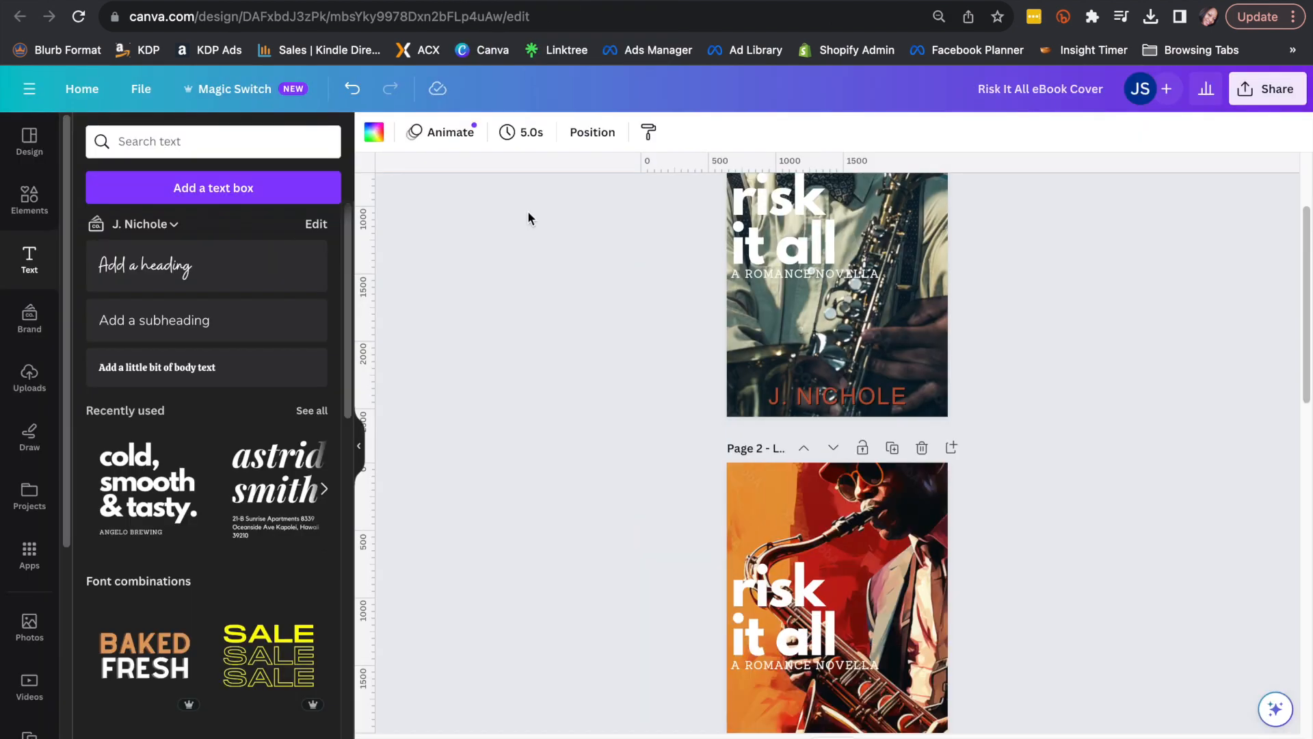
scroll(566, 350, up, 2)
scroll(566, 350, up, 4)
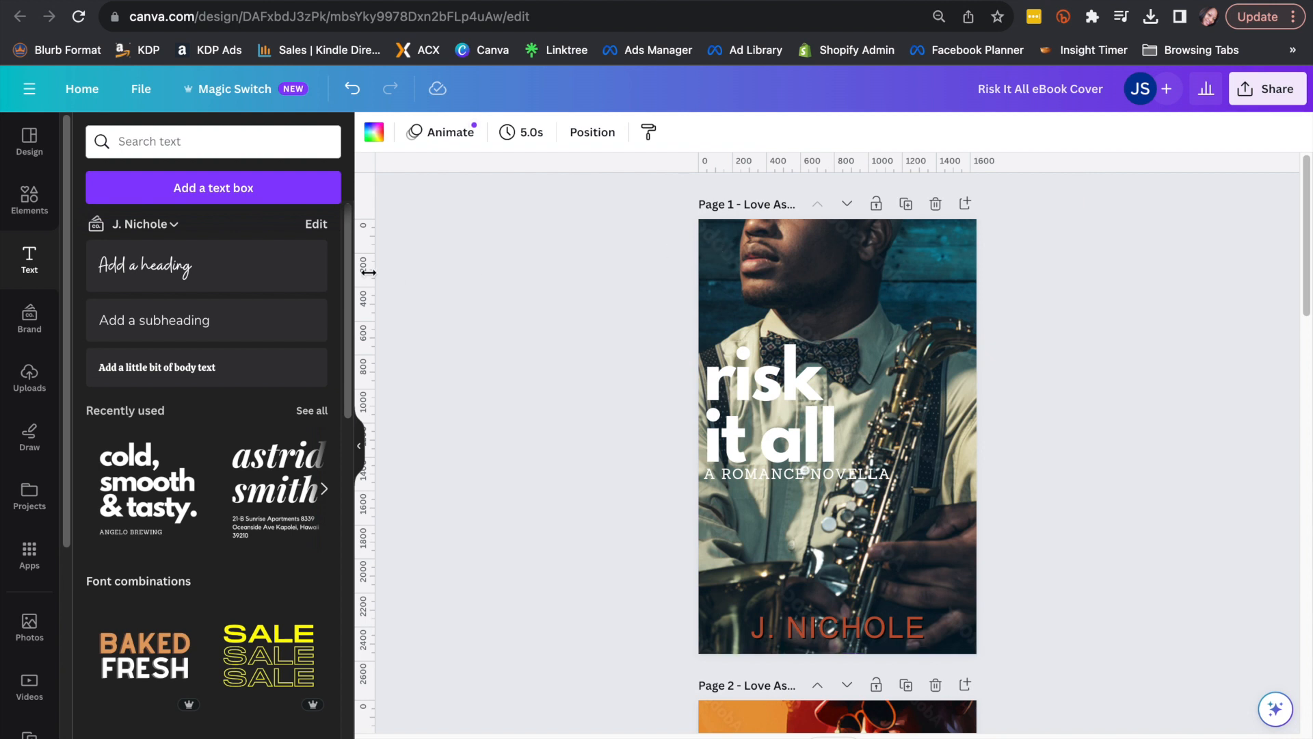
click(31, 376)
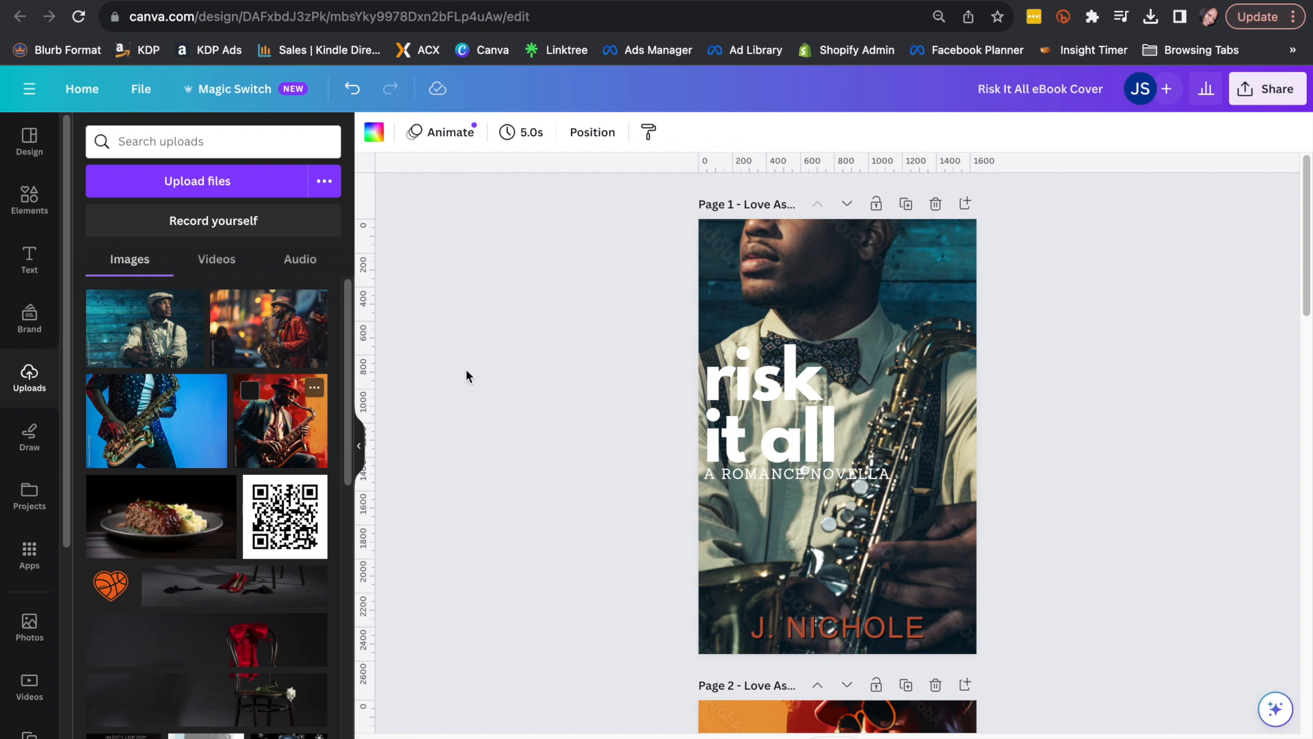
Flip the saxophone player photo on the page 1 cover horizontally, and flip it back to its original orientation.
click(938, 285)
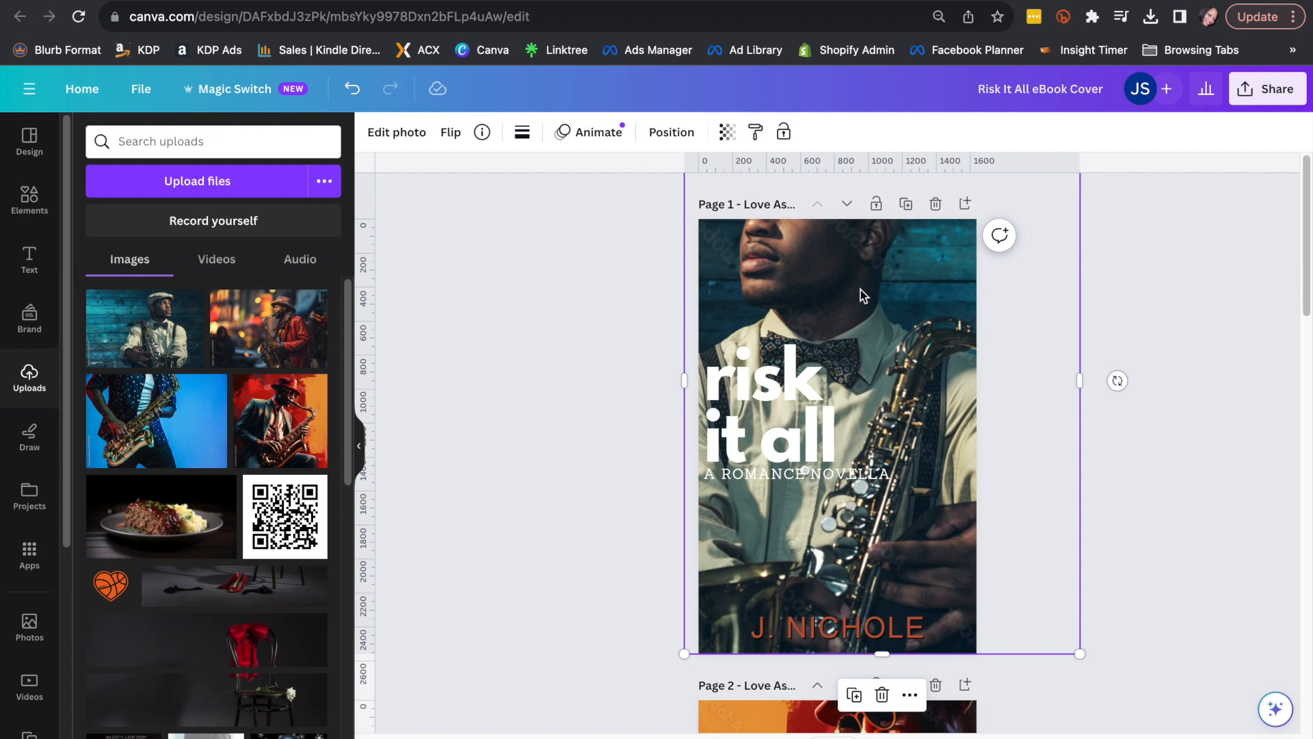
click(457, 134)
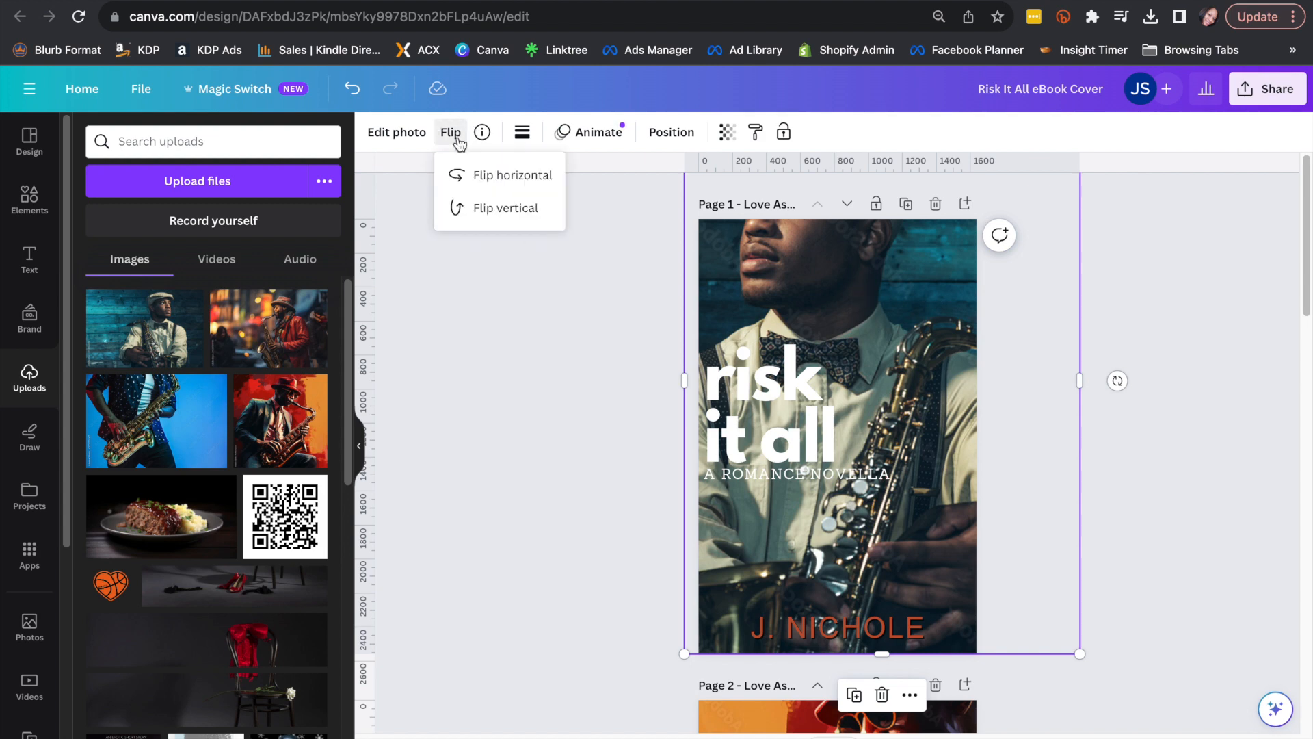
click(469, 176)
click(470, 176)
scroll(876, 518, down, 1)
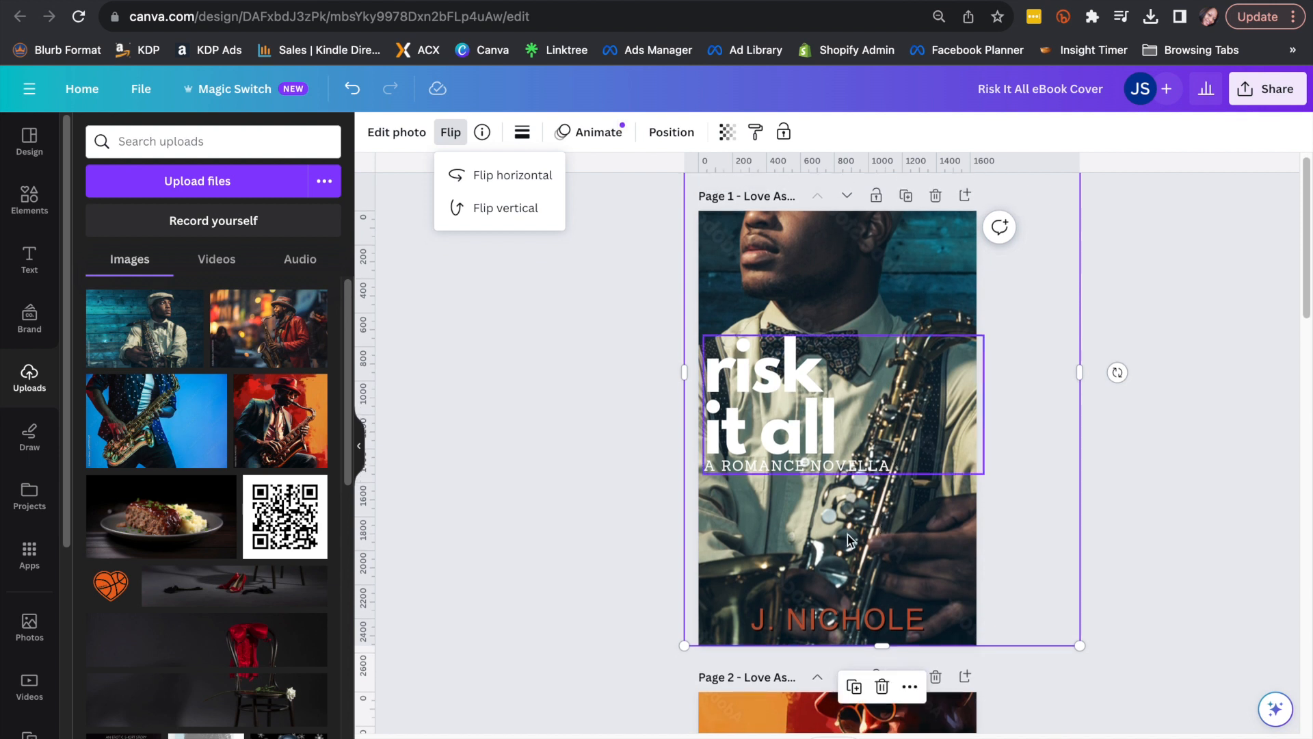
scroll(855, 540, up, 1)
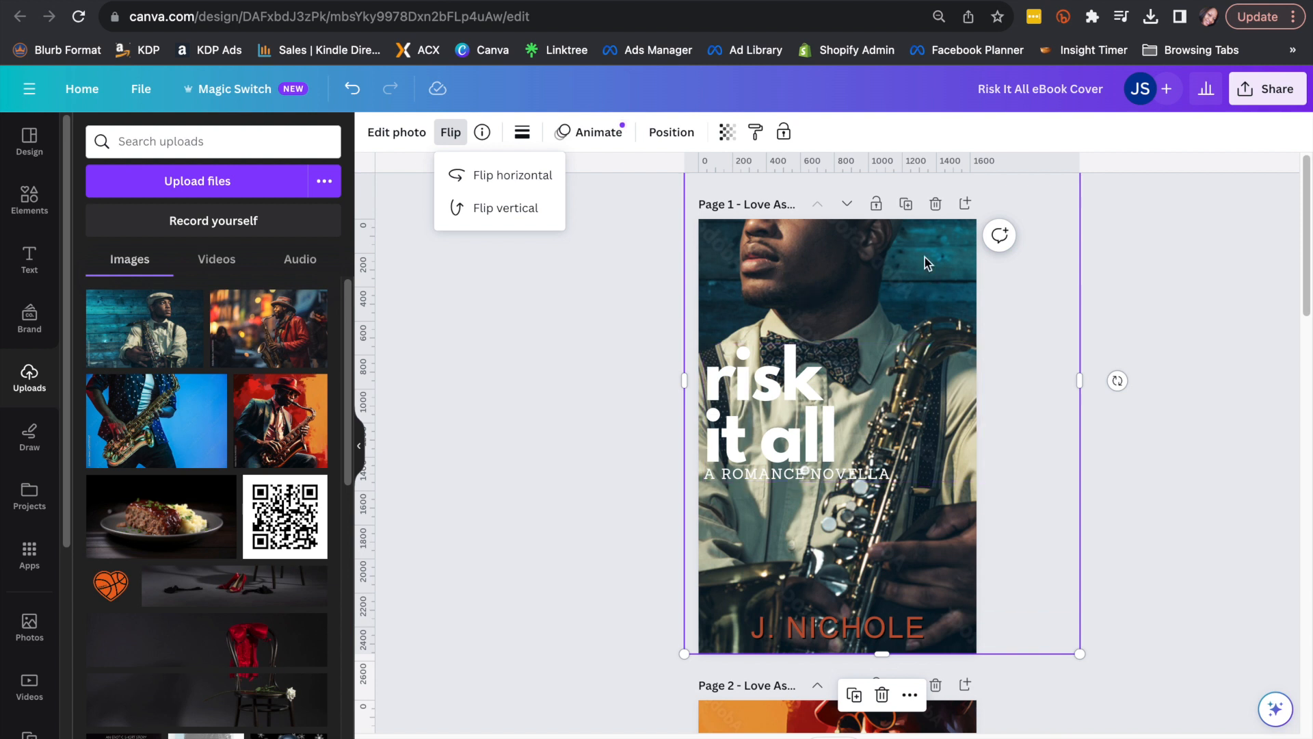
key(Escape)
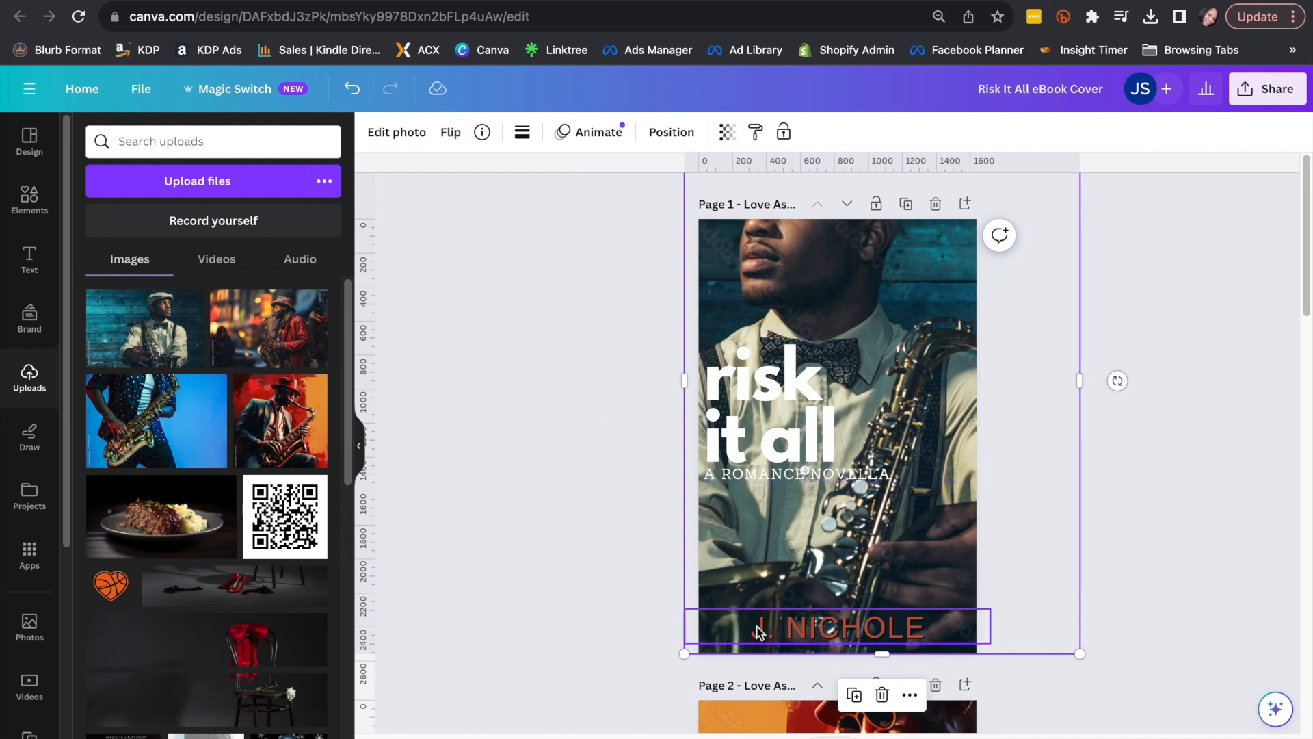
Select the "risk it all" title on the page 1 cover and browse the ready-made font combinations for a title style.
click(771, 424)
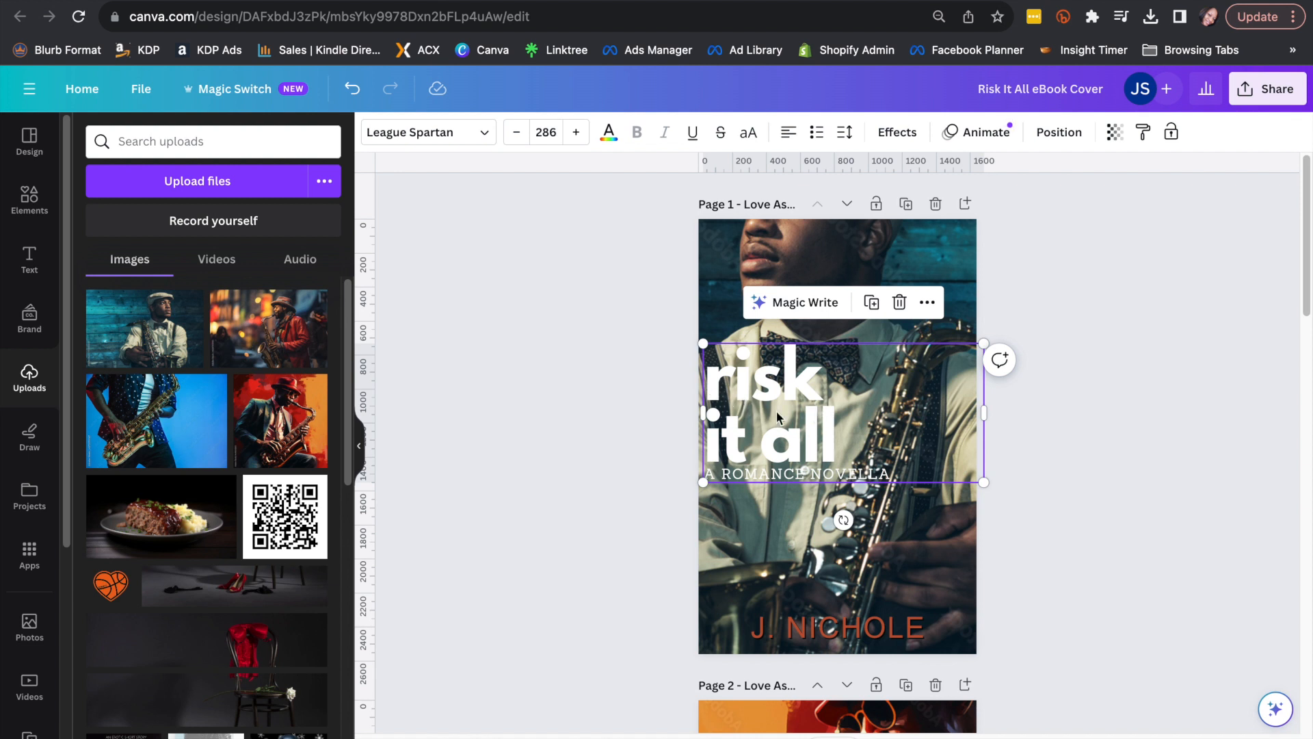
click(31, 272)
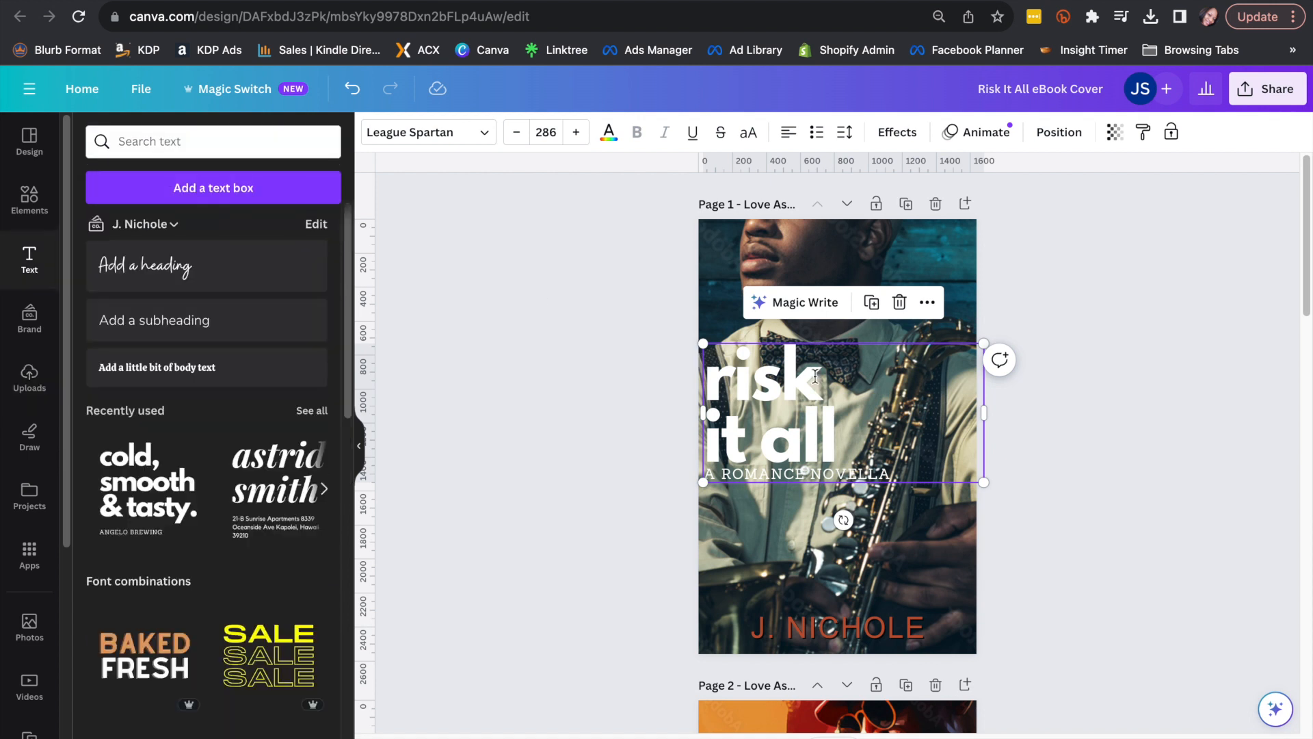
double_click(807, 376)
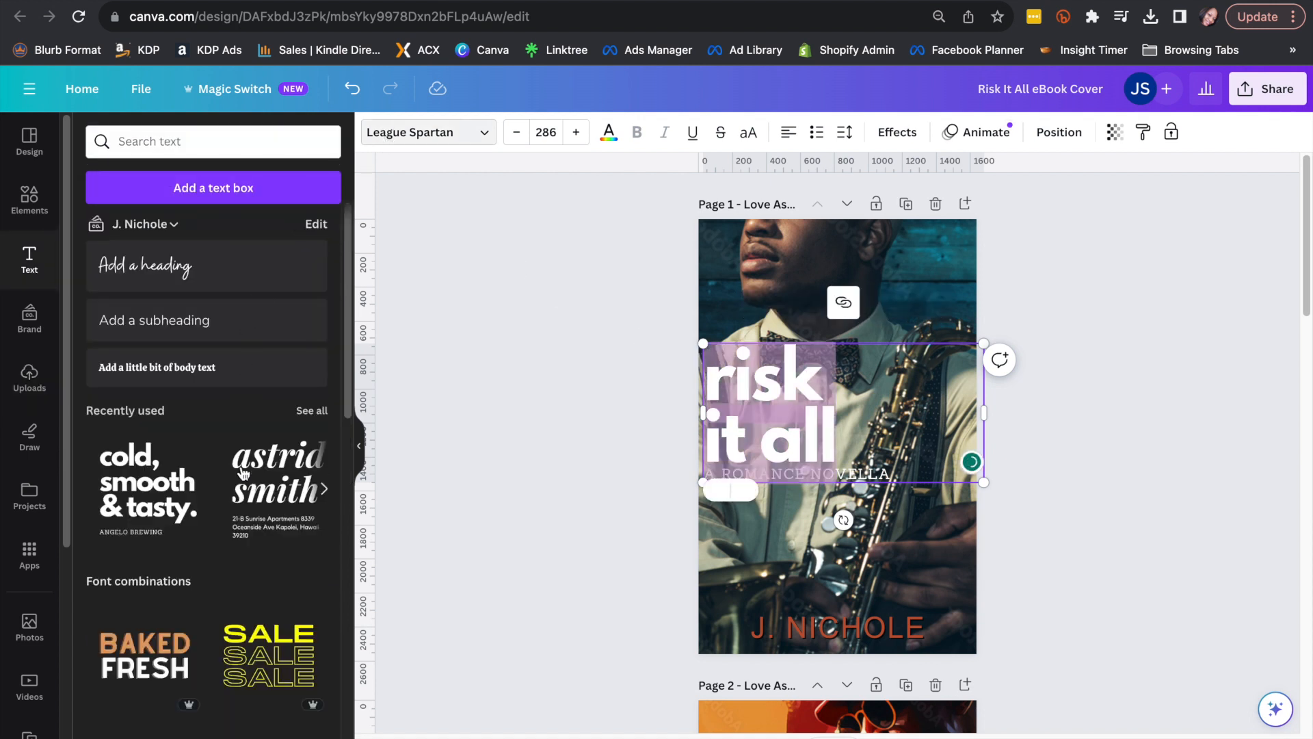
scroll(248, 494, down, 1)
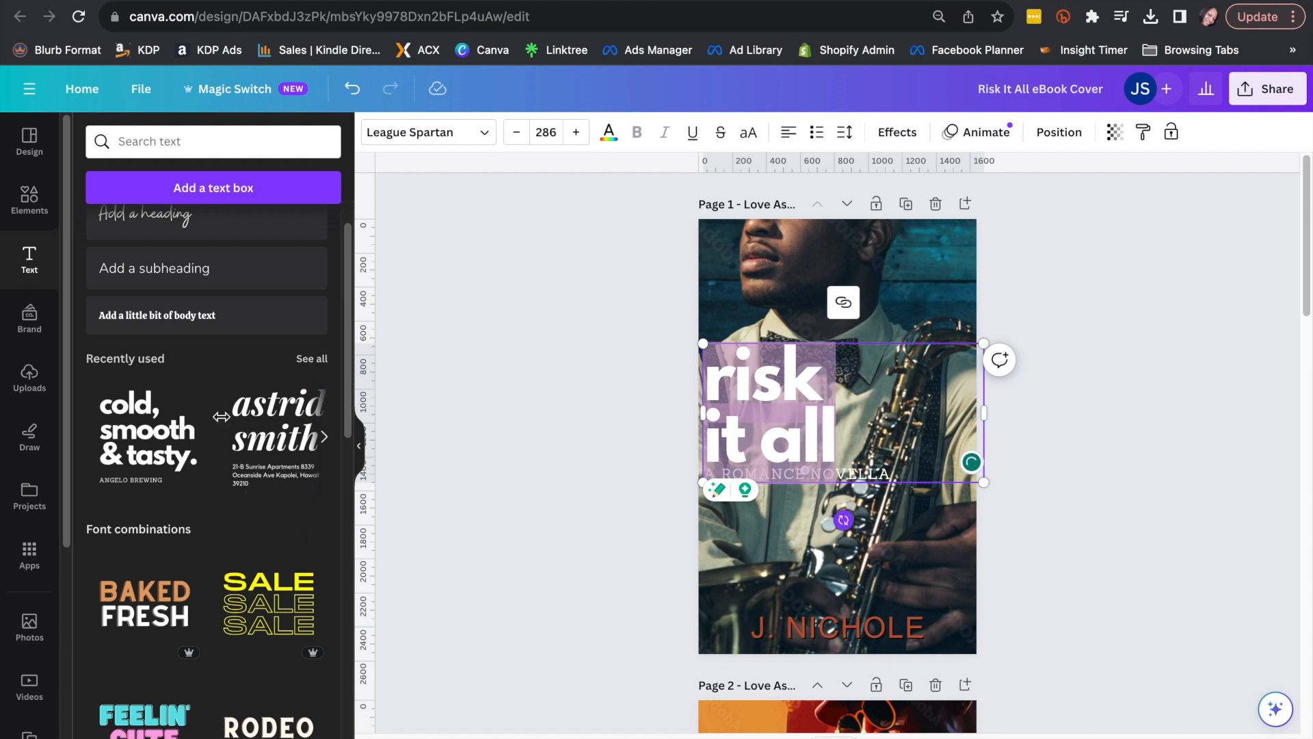
scroll(255, 479, down, 2)
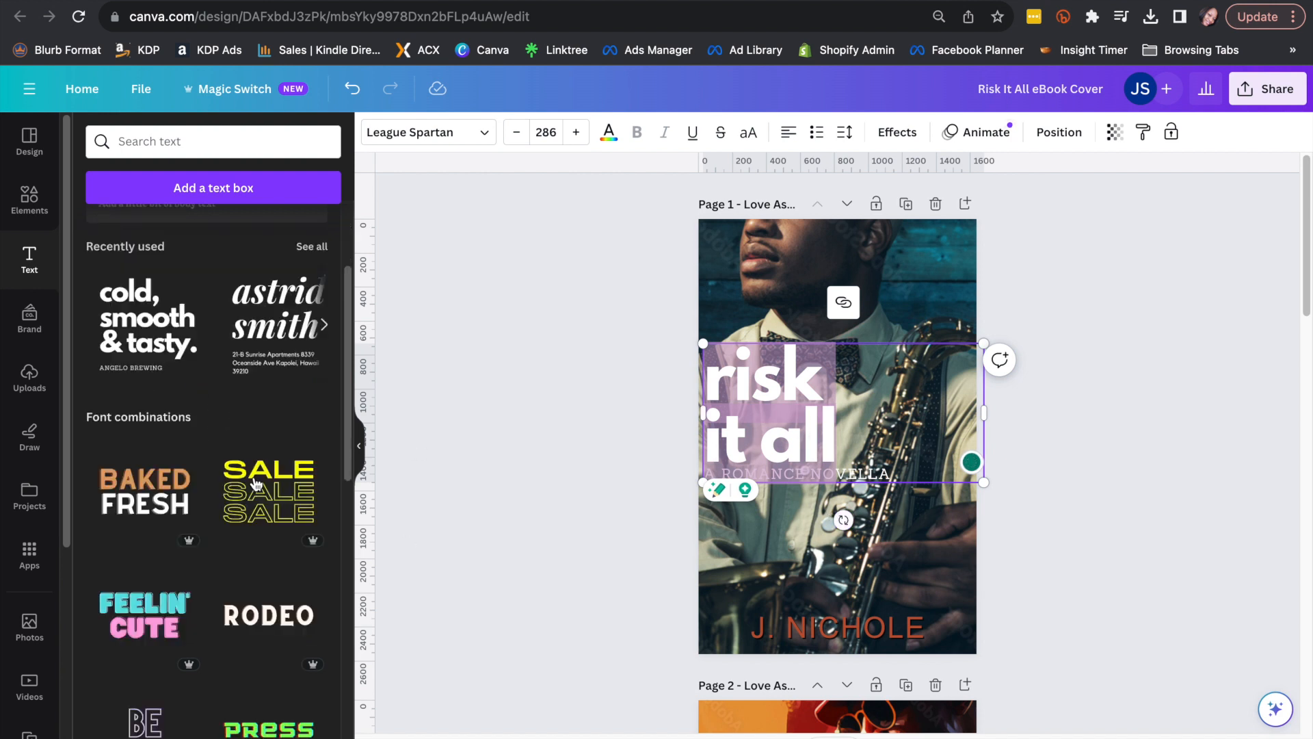
scroll(257, 484, down, 3)
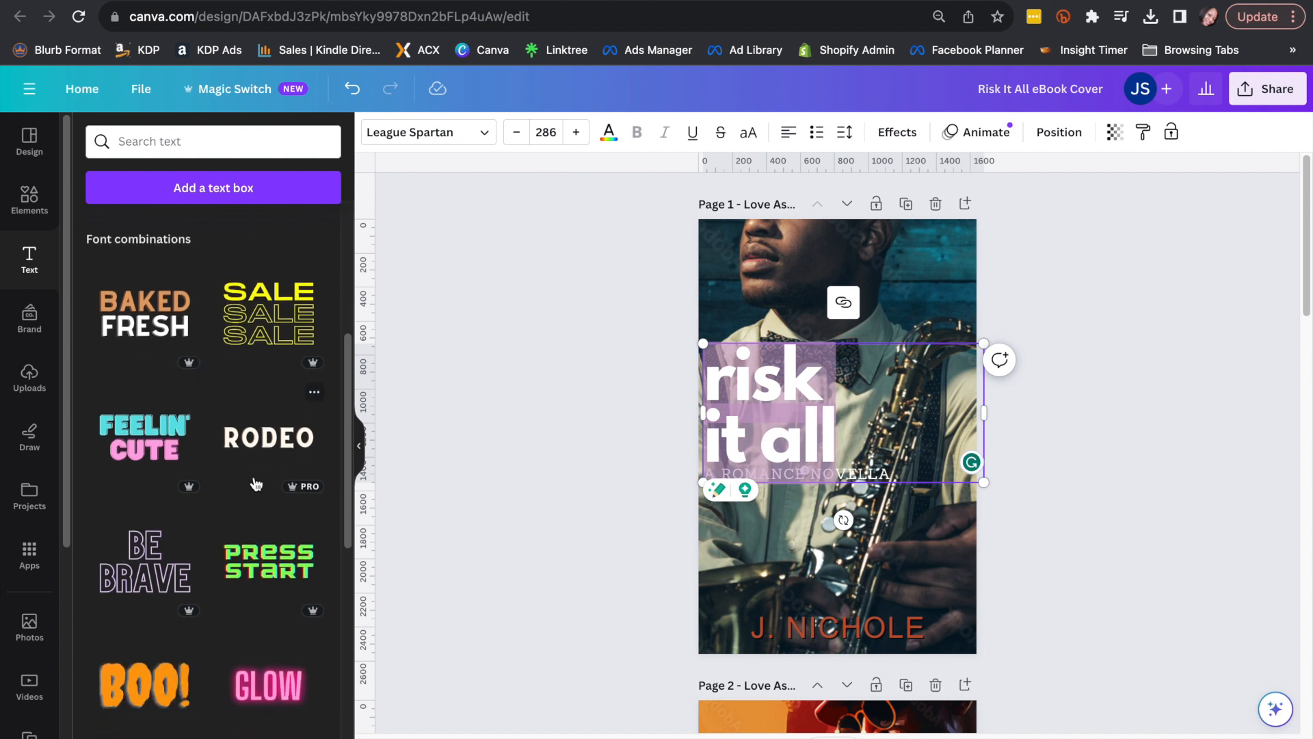
scroll(257, 484, down, 3)
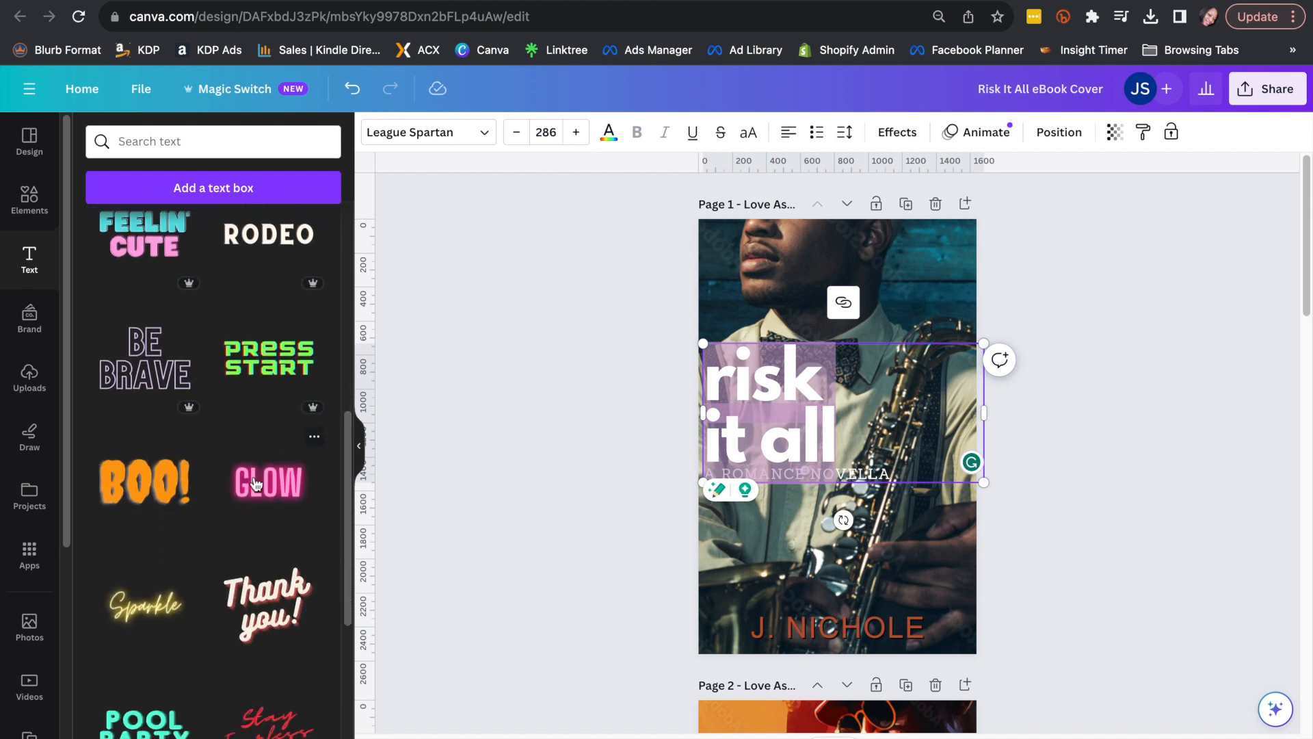
scroll(256, 484, down, 1)
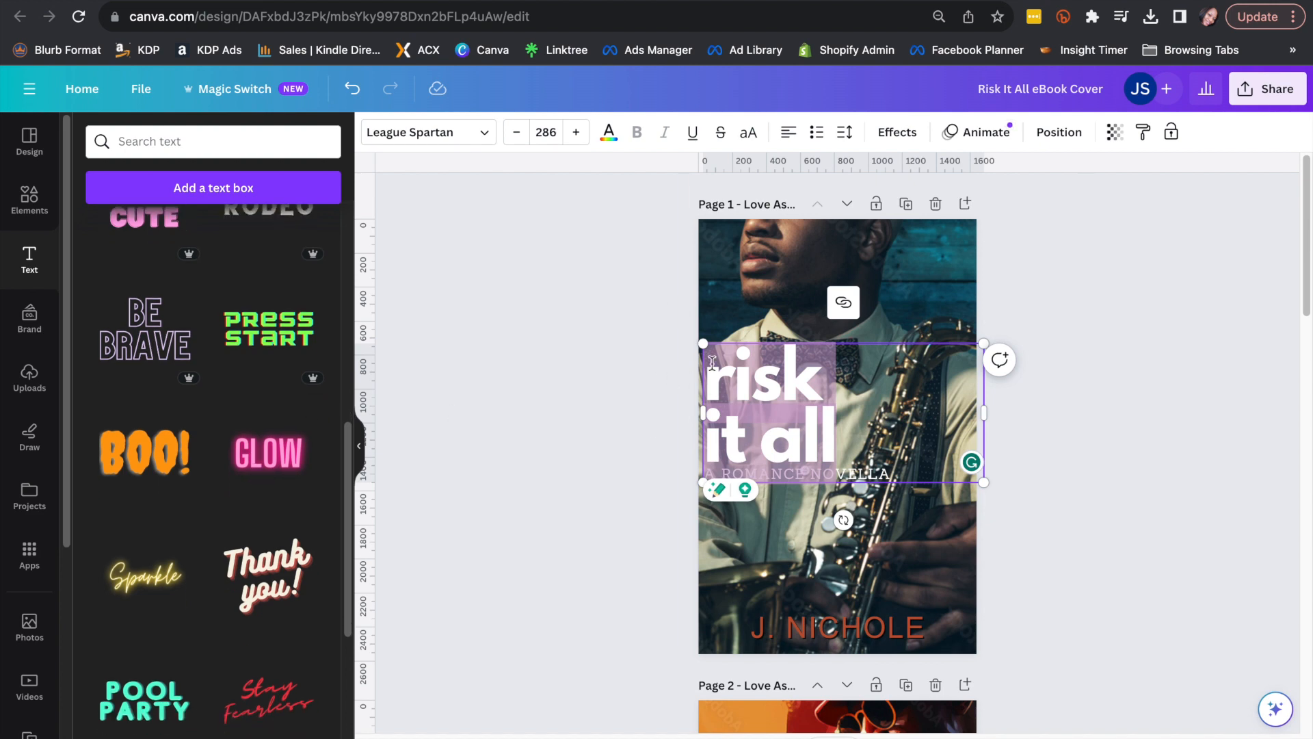
Switch to the Amazon best sellers list and examine the title lettering on the book covers from rank 33 upward.
click(142, 1)
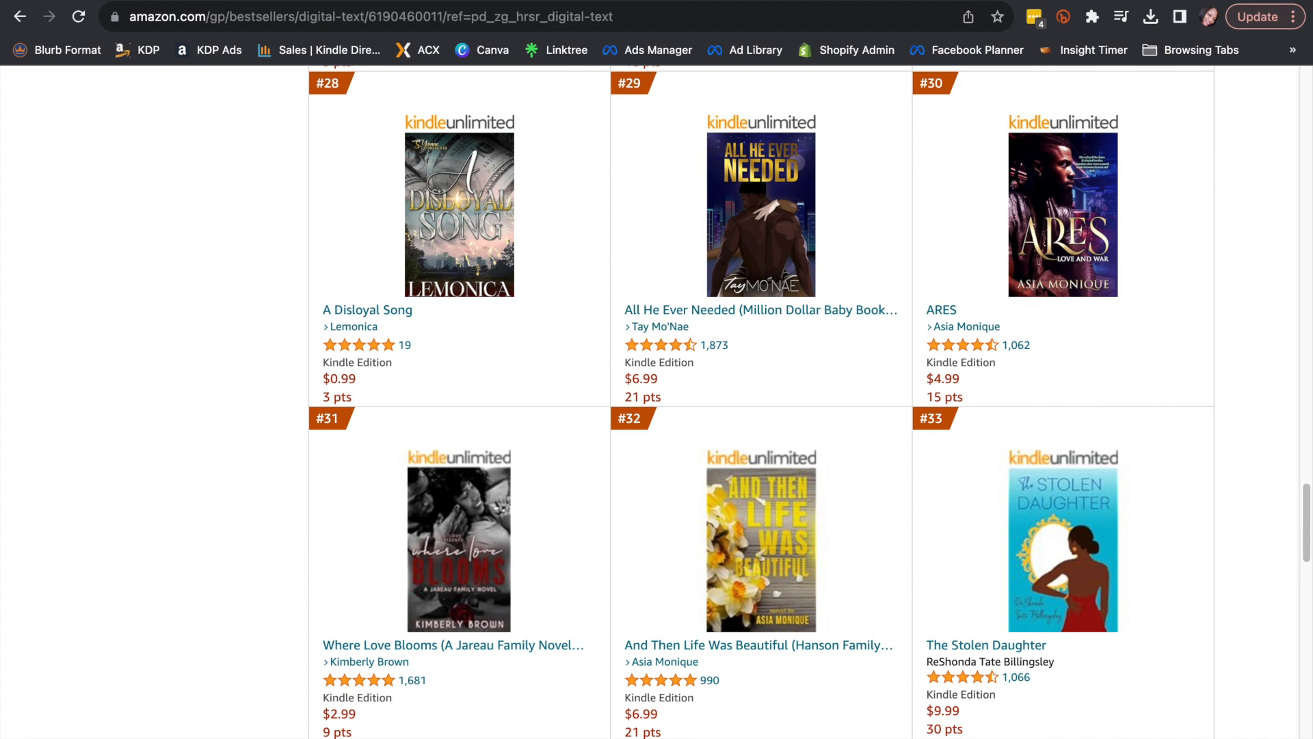
scroll(609, 524, up, 3)
scroll(609, 521, up, 2)
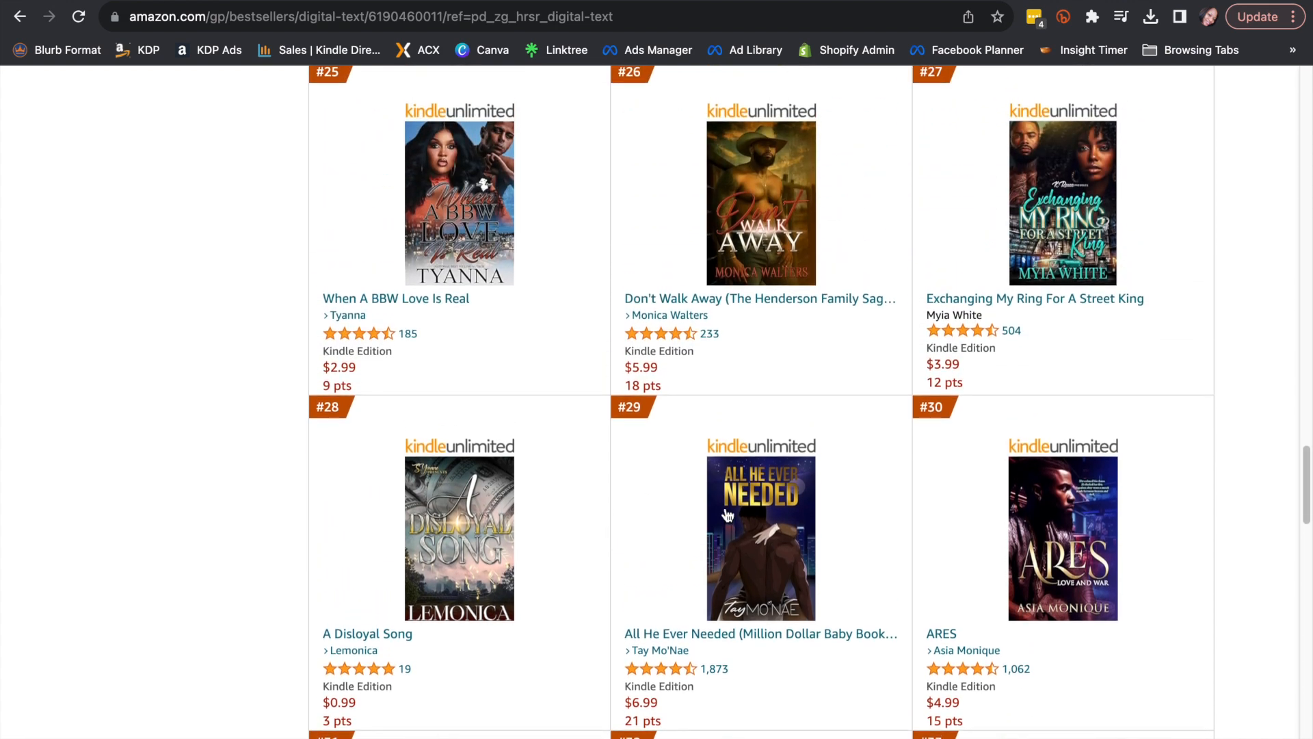
scroll(728, 515, up, 5)
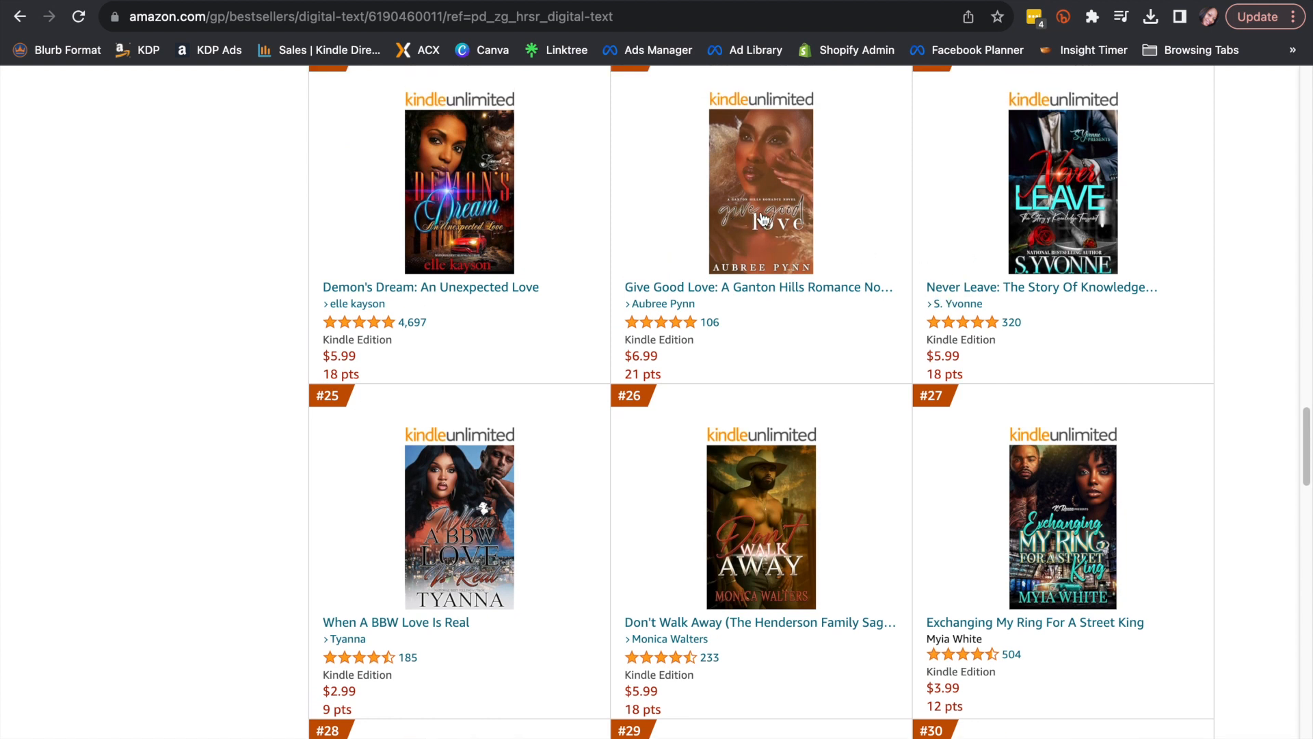
scroll(764, 220, up, 3)
scroll(488, 342, up, 4)
scroll(738, 373, up, 1)
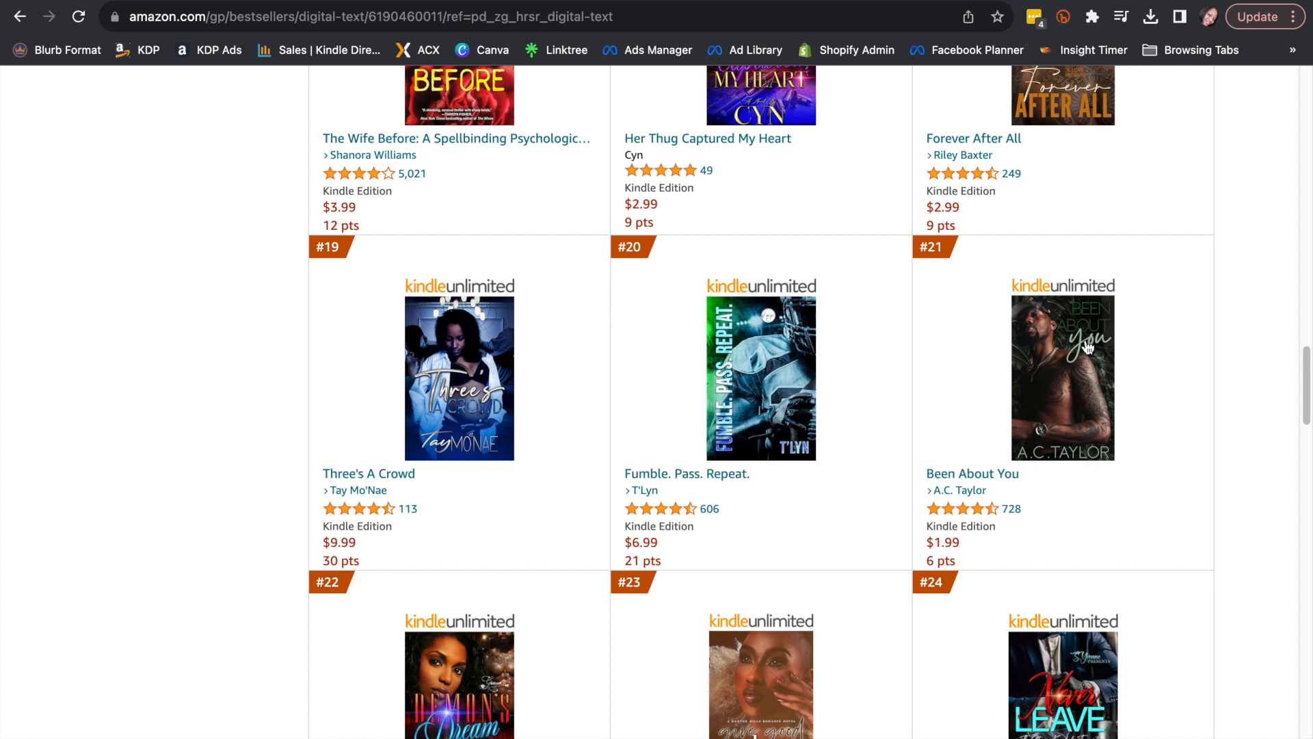
scroll(813, 448, up, 3)
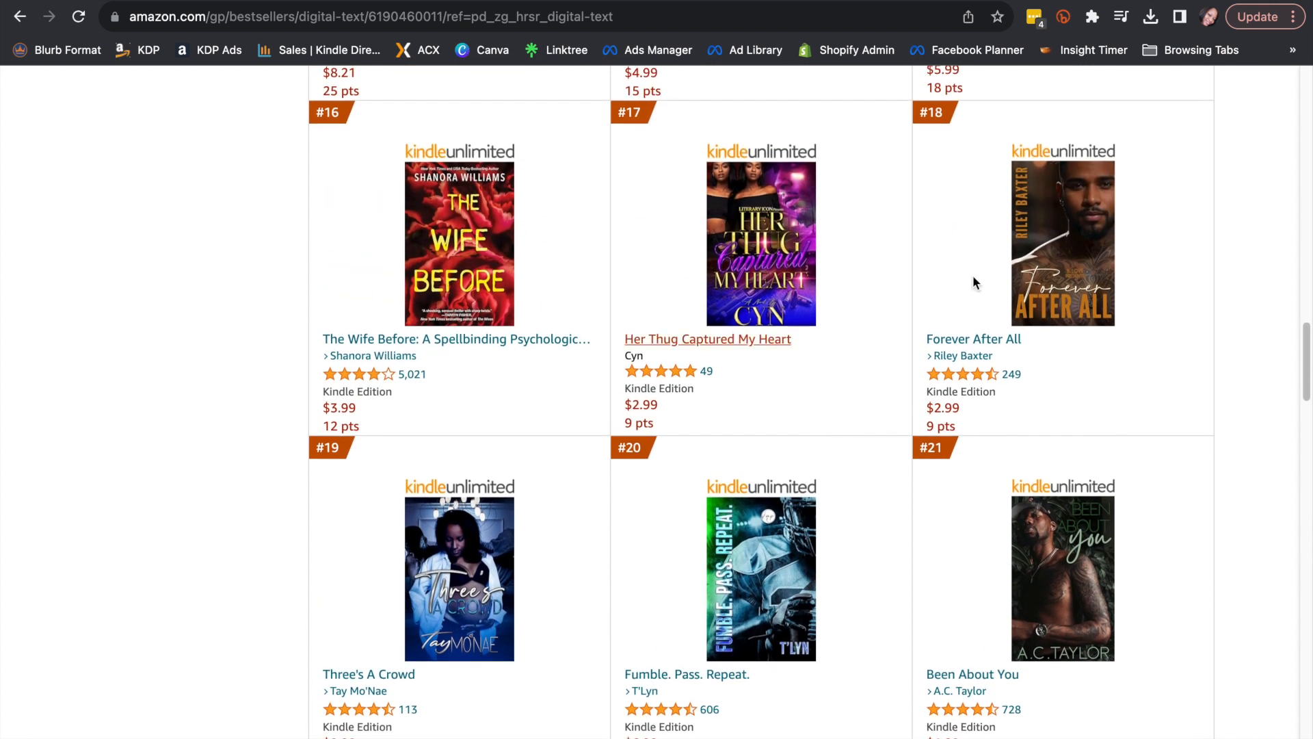
scroll(826, 337, up, 1)
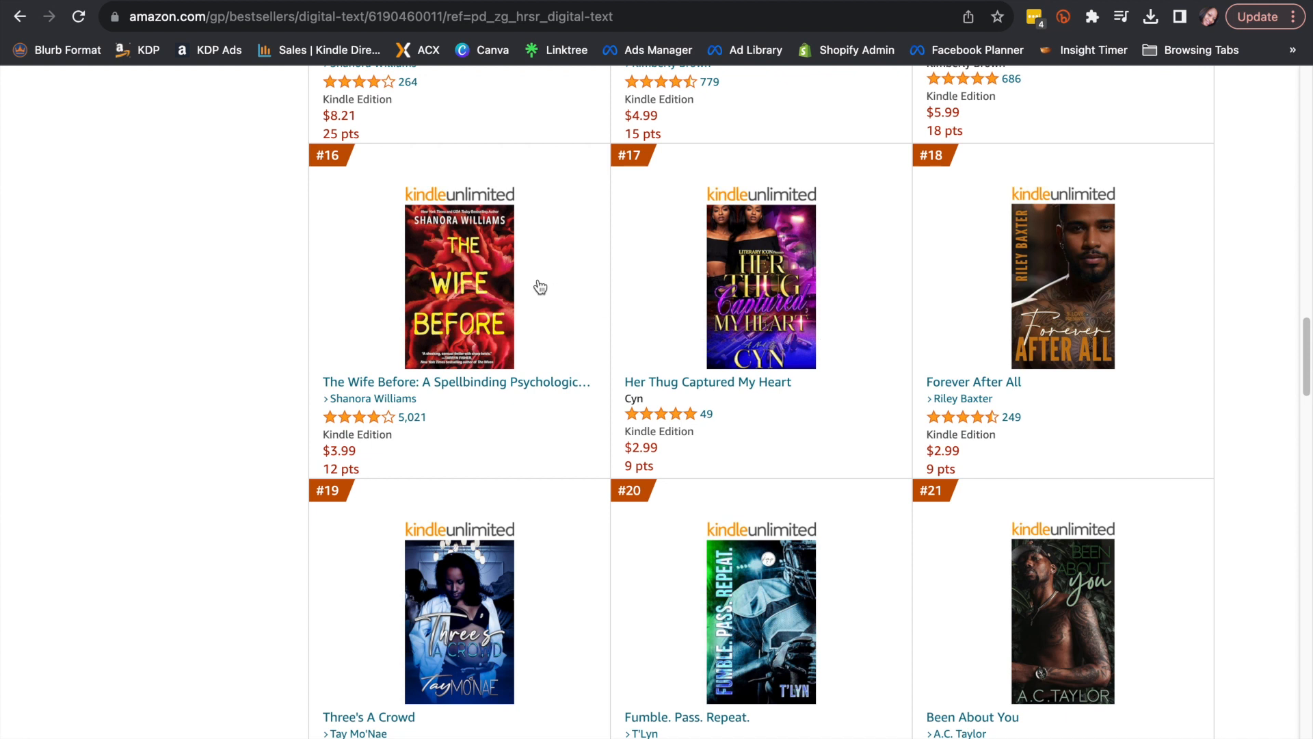
scroll(540, 288, up, 2)
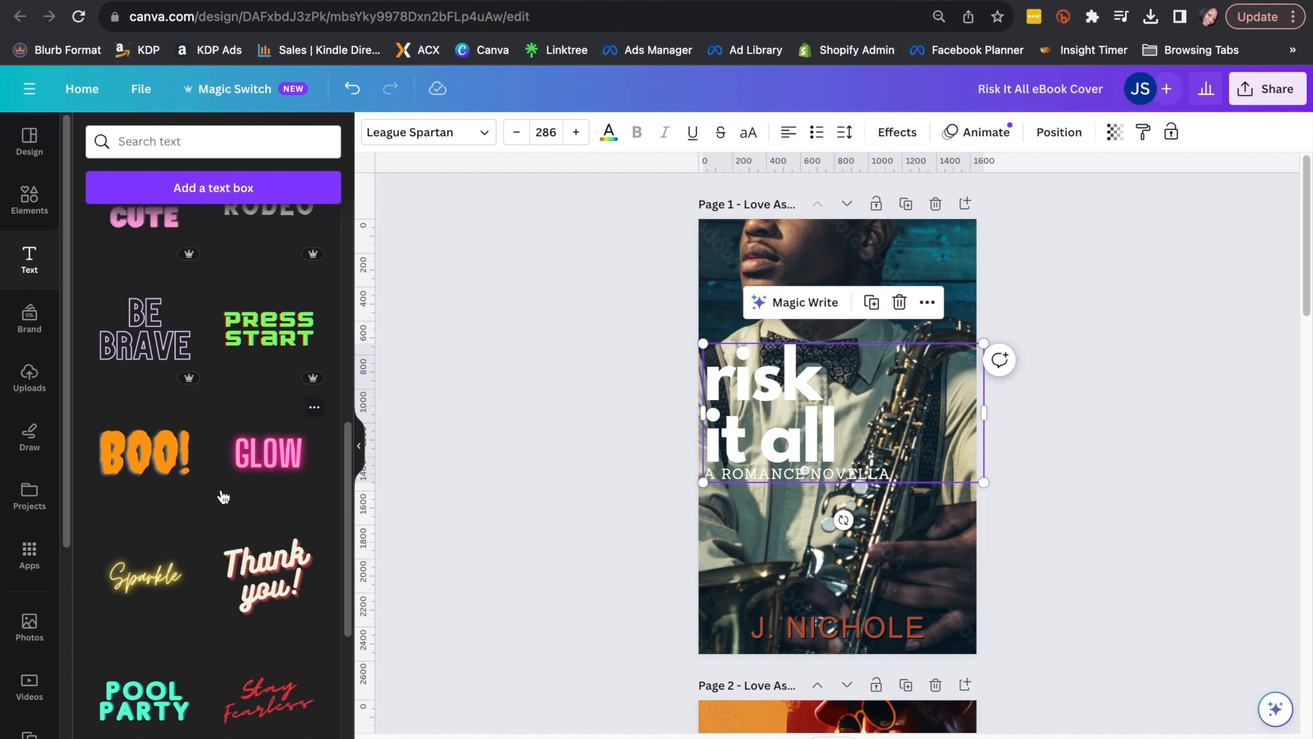
Set the font of the "risk it all" title on the page 1 cover to Calistoga.
double_click(784, 417)
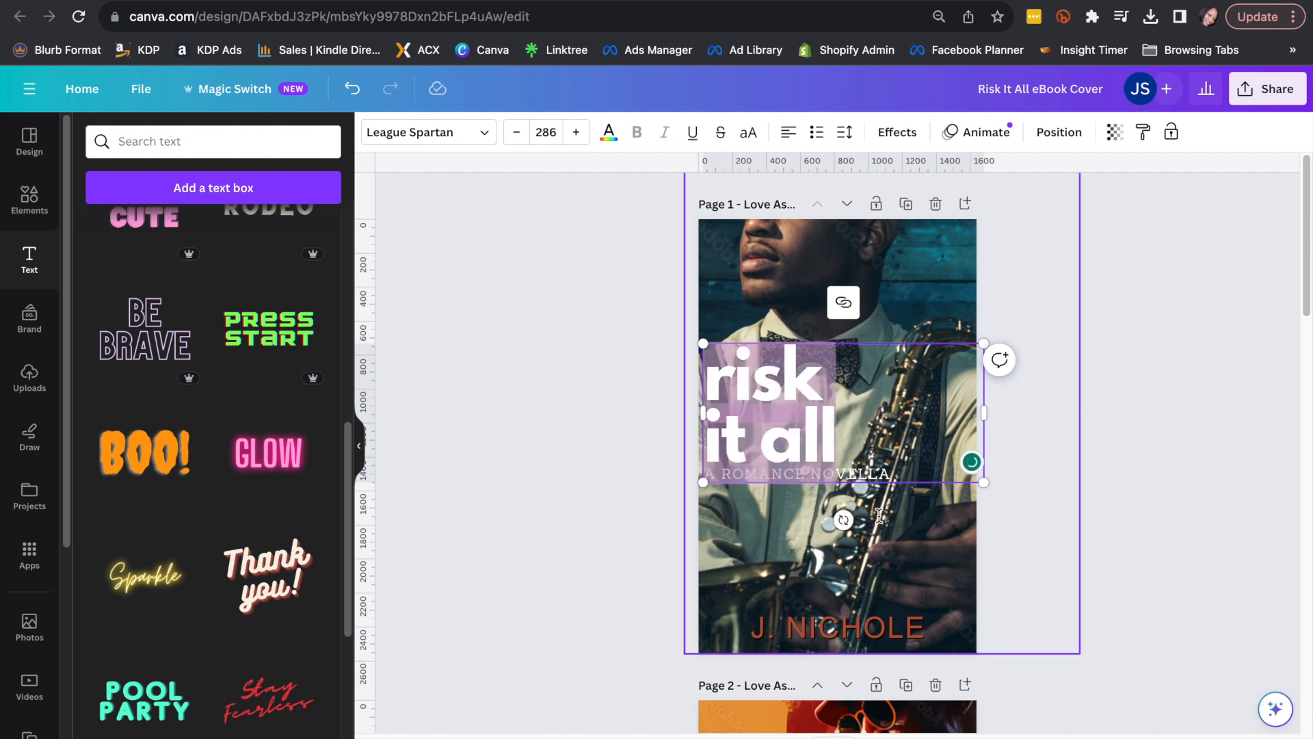
click(897, 381)
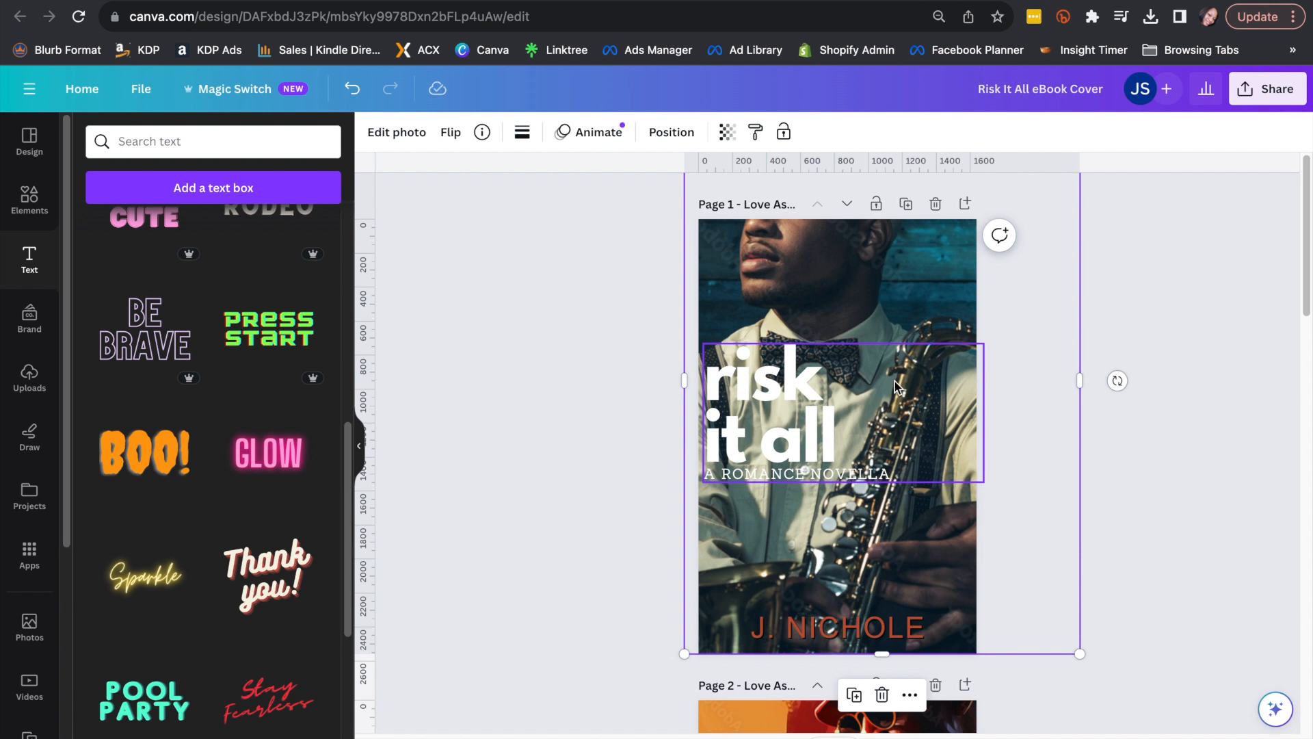
click(798, 404)
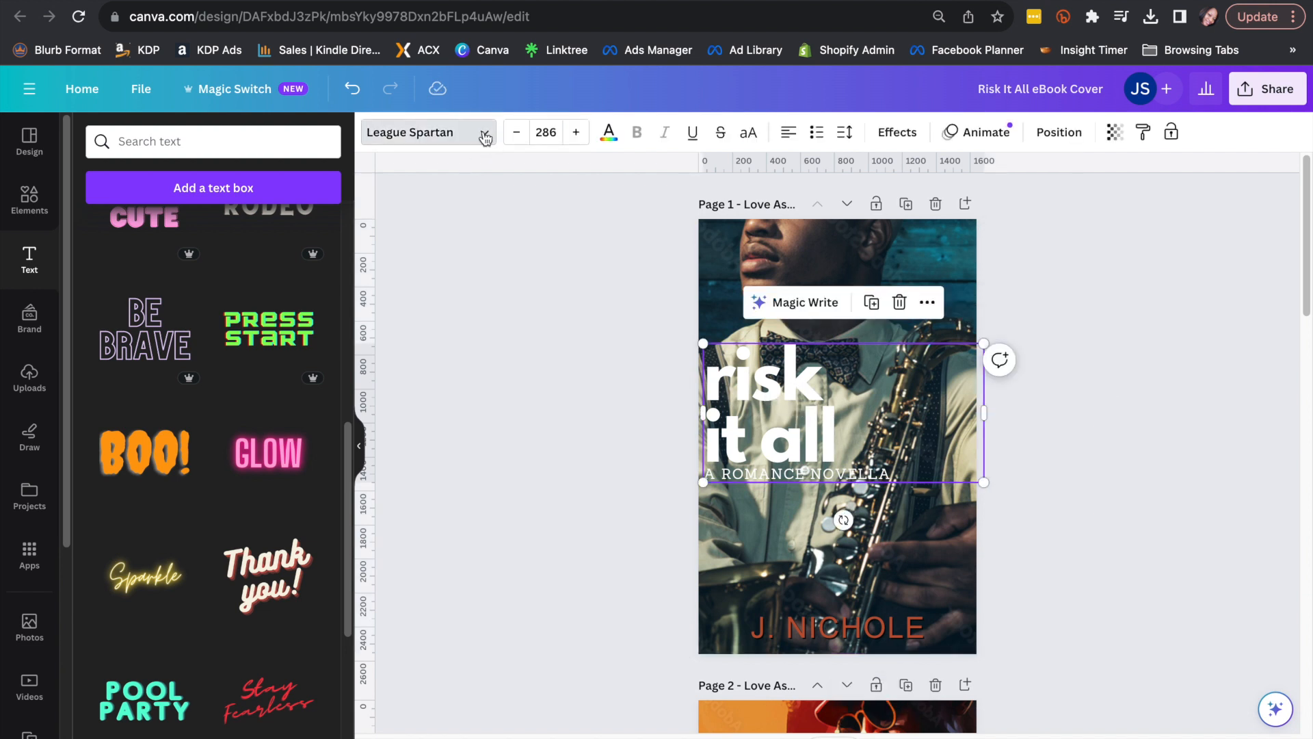
click(485, 135)
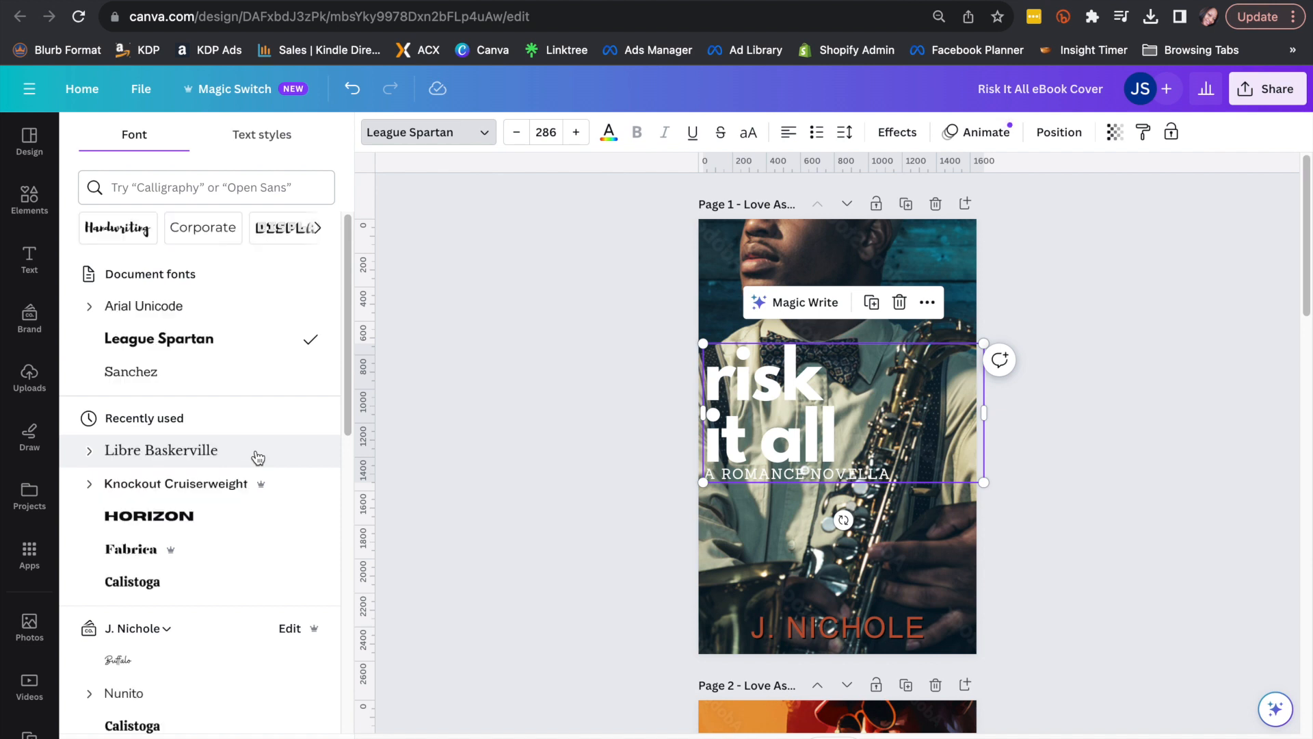
click(173, 590)
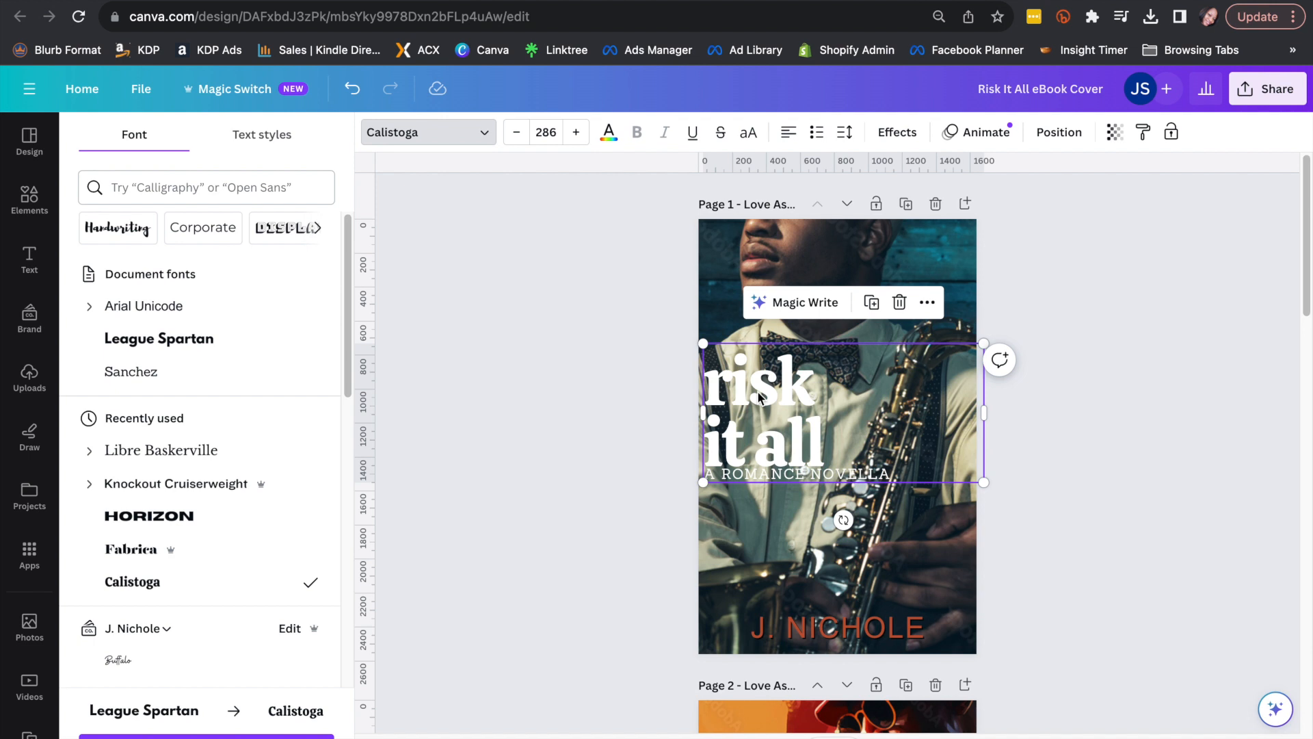
Change the color of the entire "risk it all" title text to the document's orange #e5913a.
double_click(749, 475)
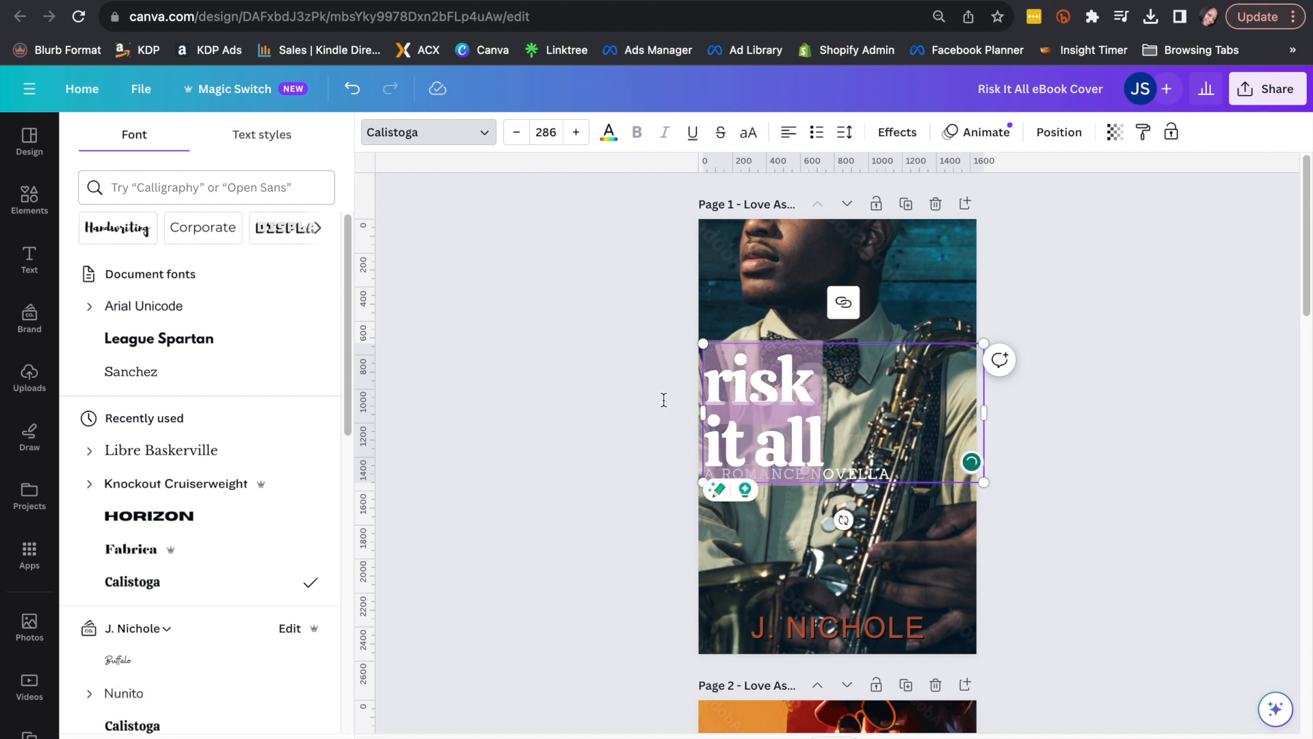
click(752, 412)
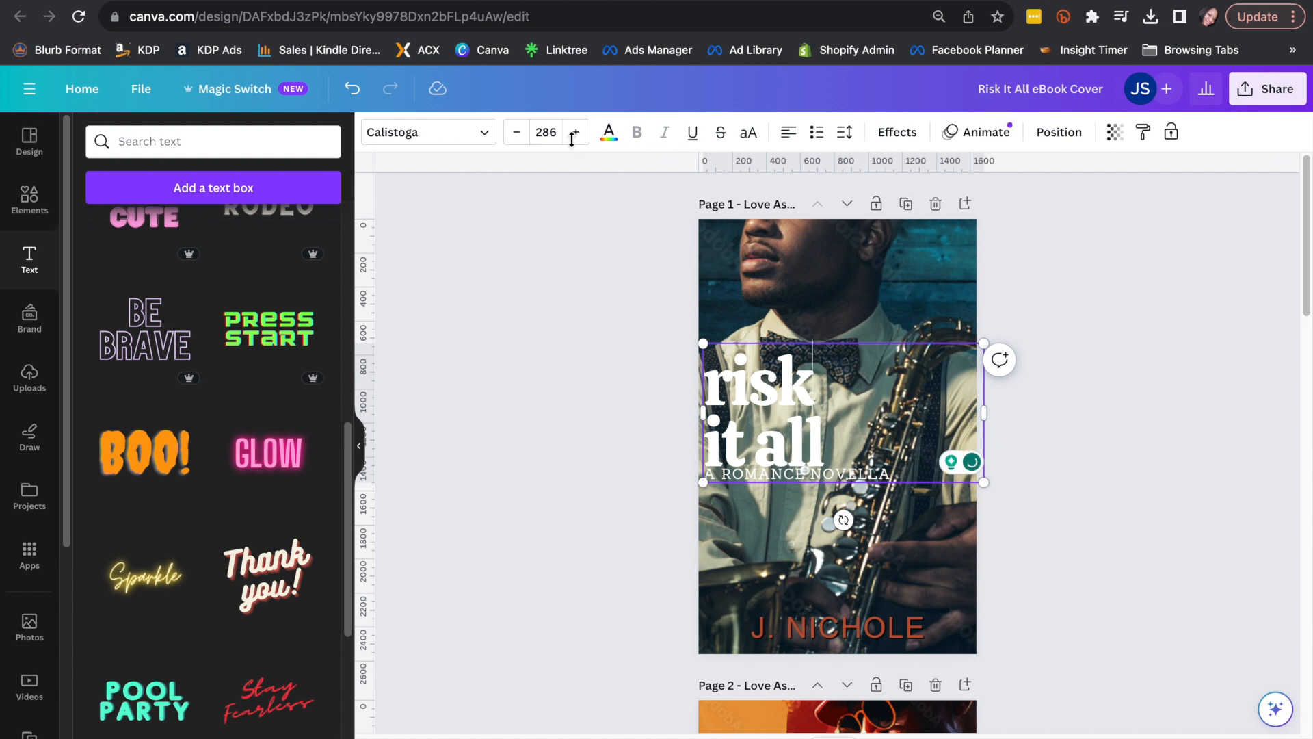
click(609, 134)
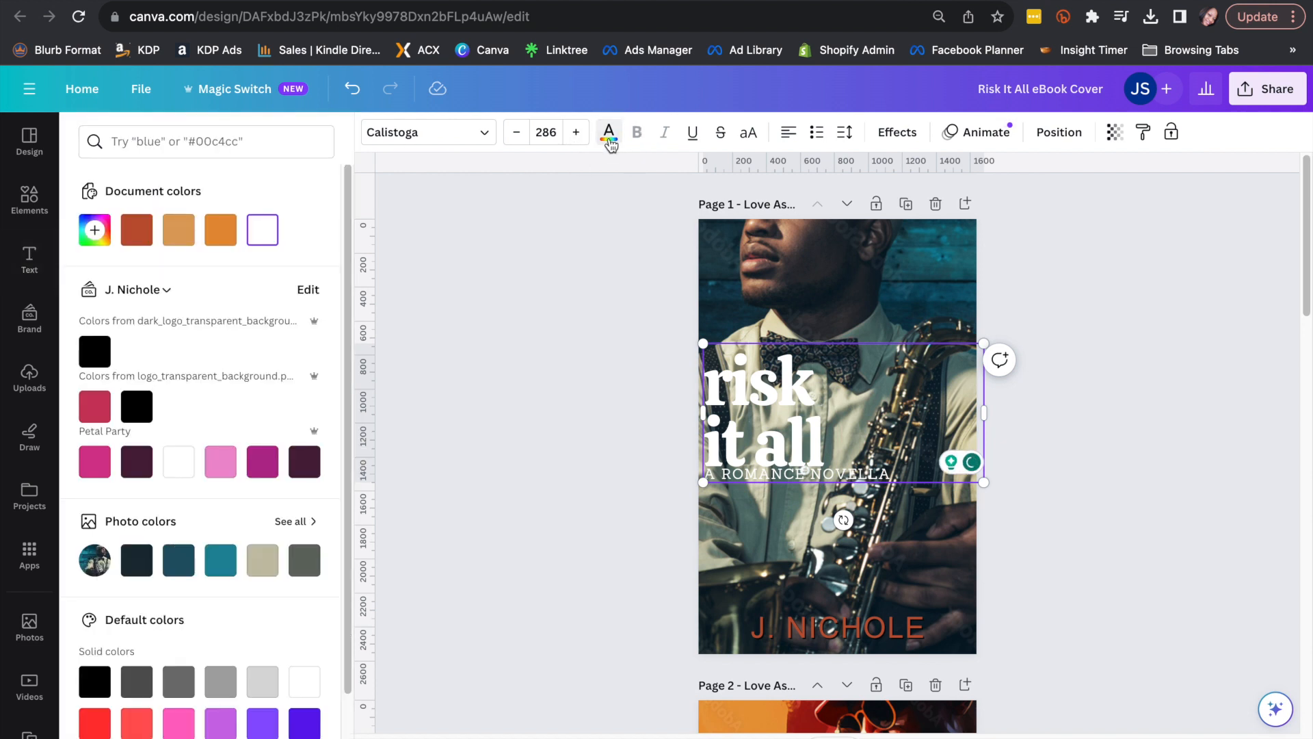
click(231, 233)
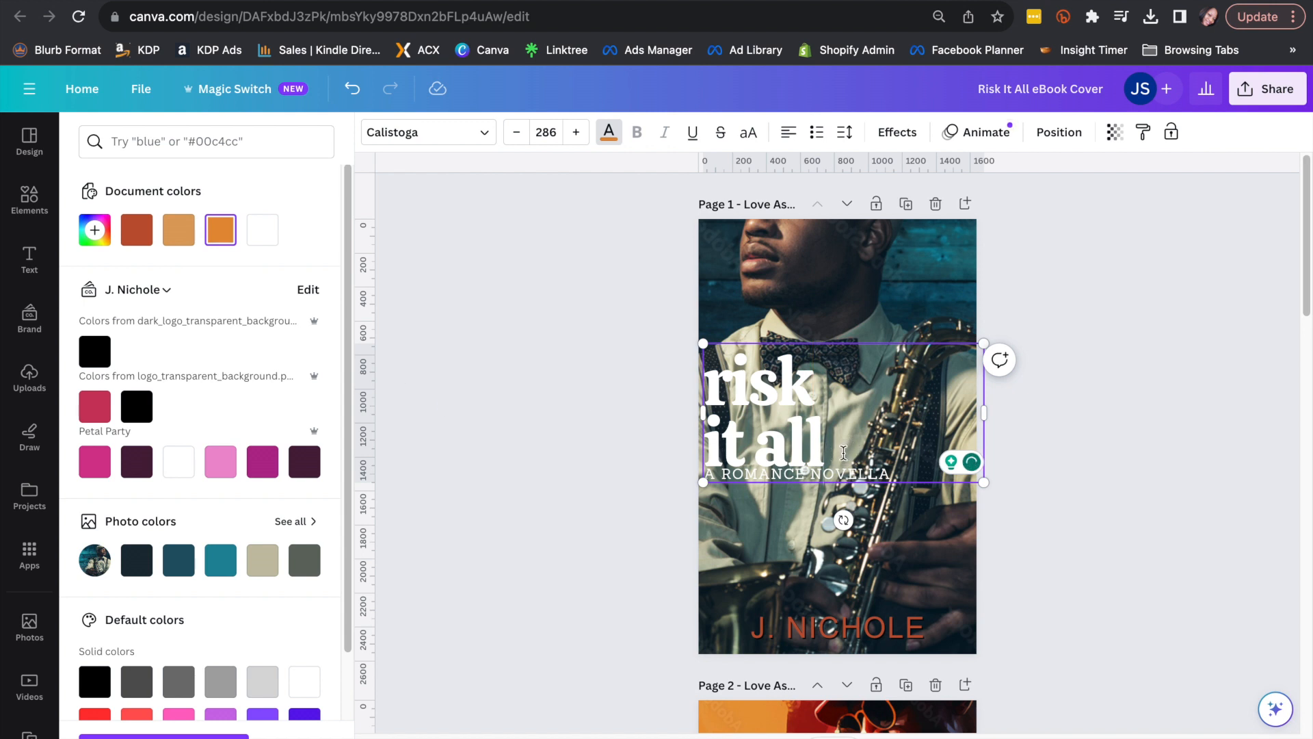
drag(844, 450, 701, 393)
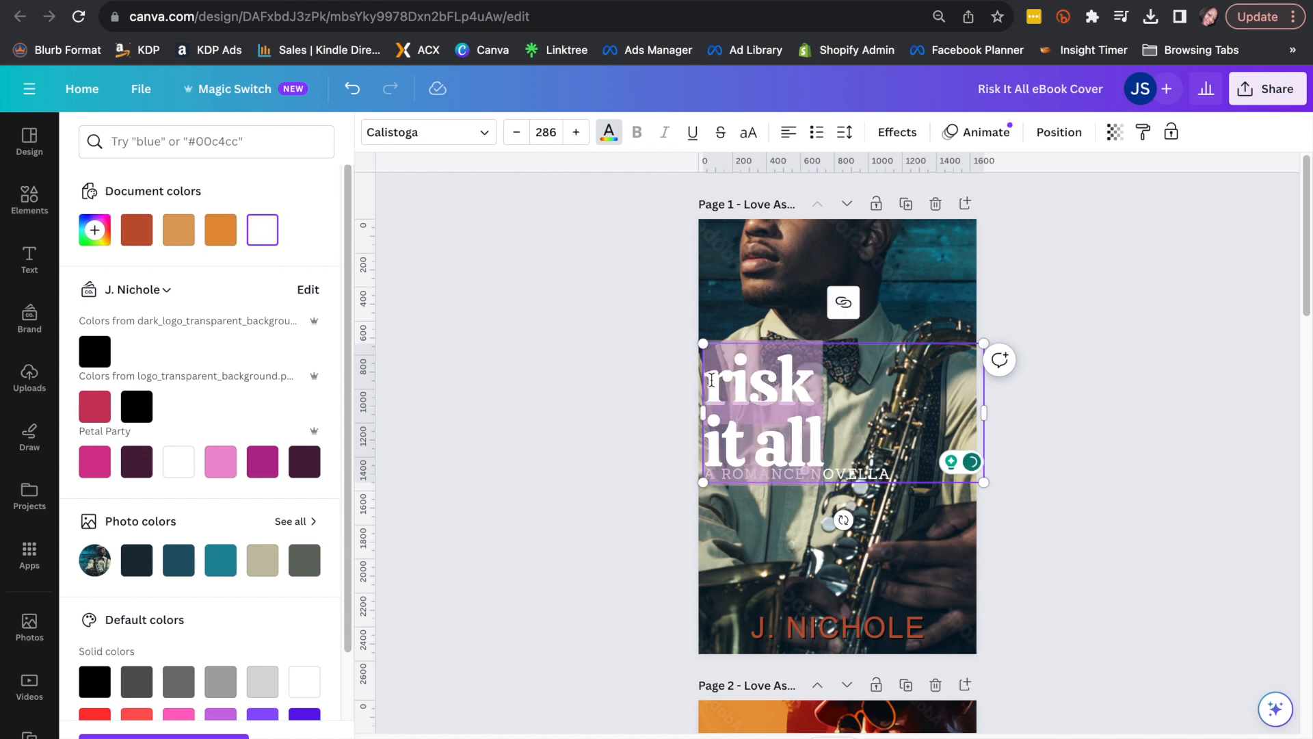
click(219, 236)
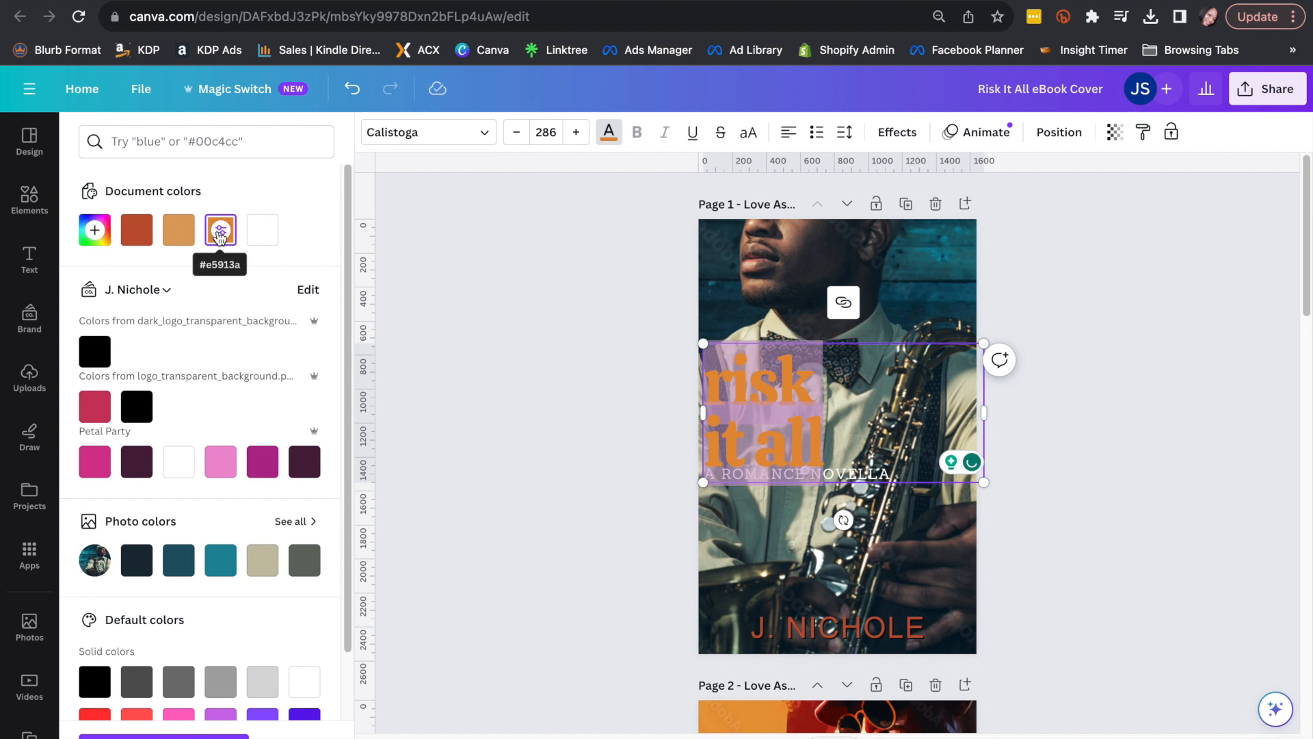
click(765, 514)
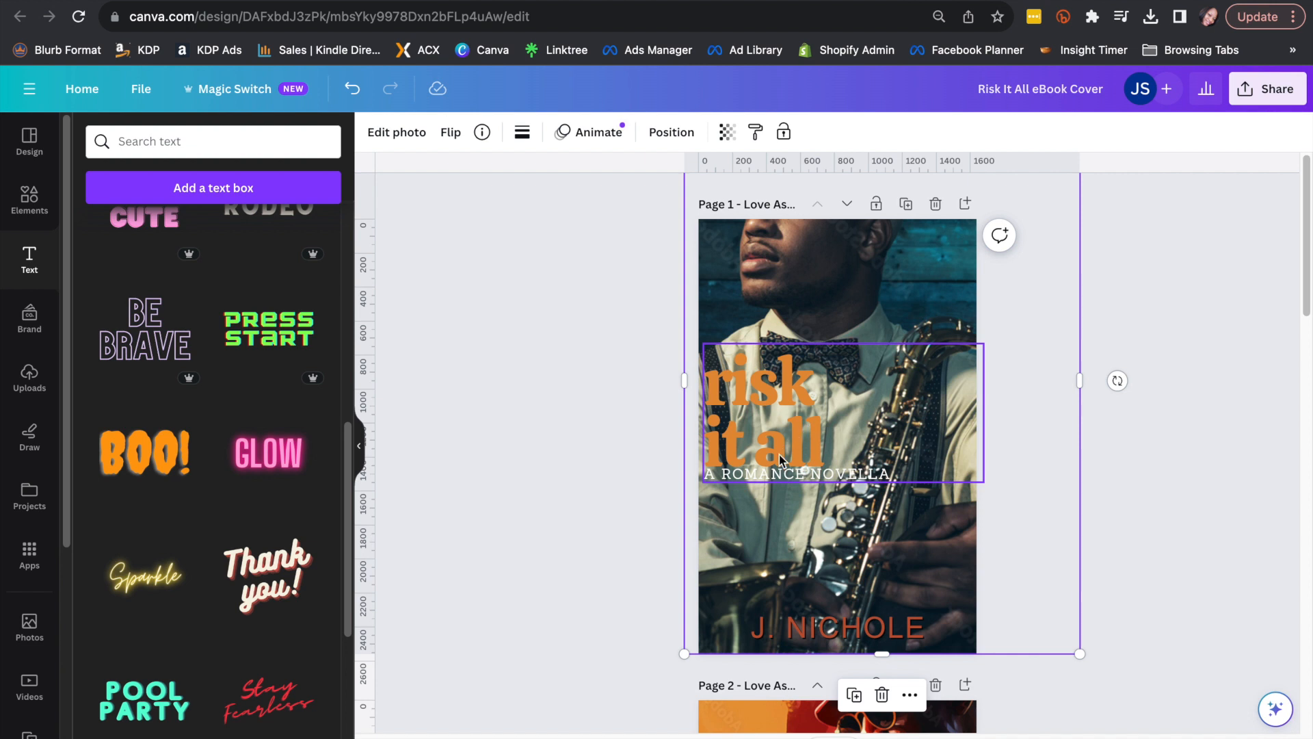
Try to select the "A ROMANCE NOVELLA" subtitle beneath the title on the page 1 cover.
click(776, 481)
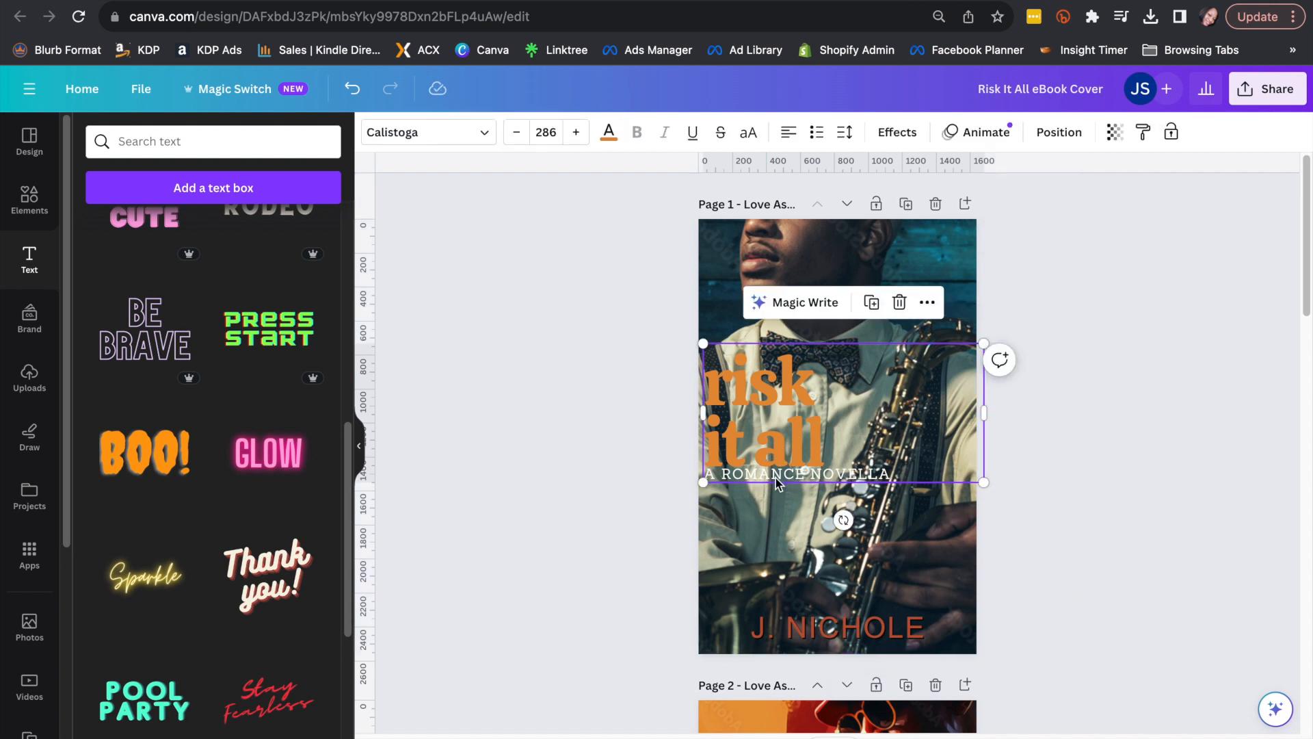
double_click(776, 477)
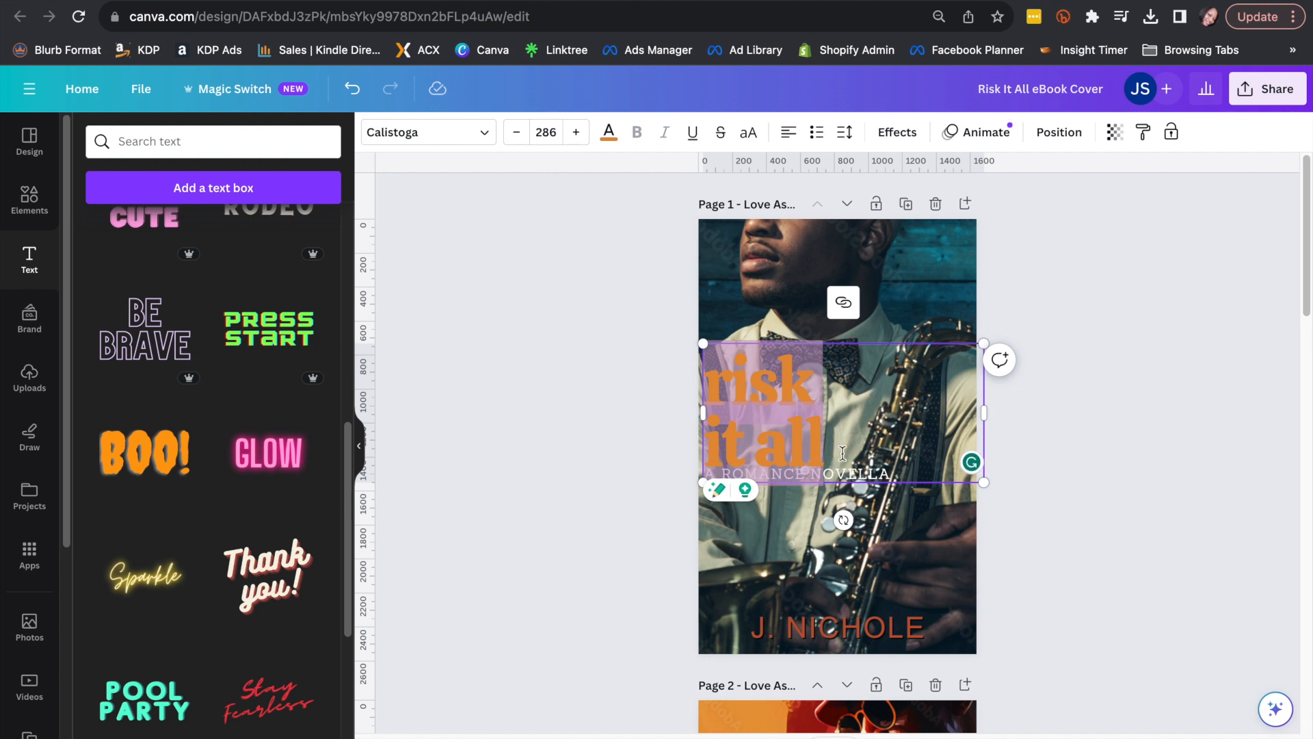
click(915, 507)
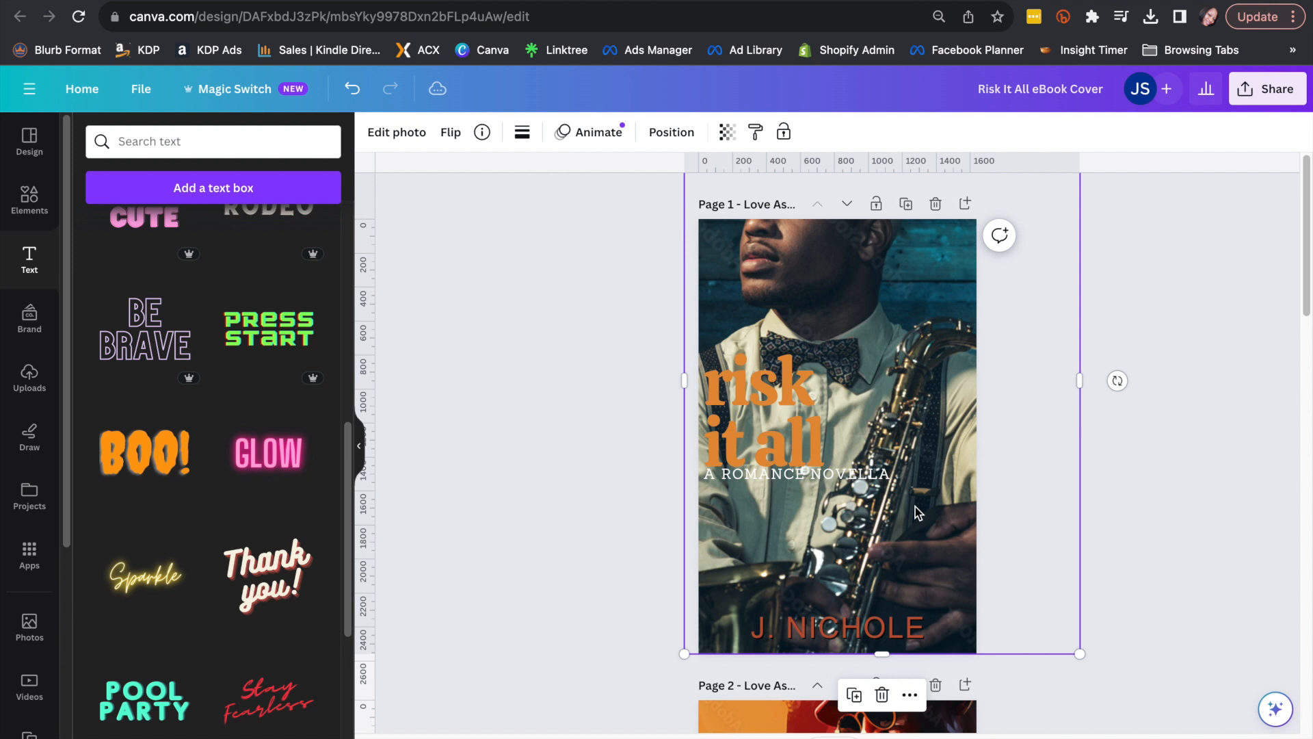
click(866, 479)
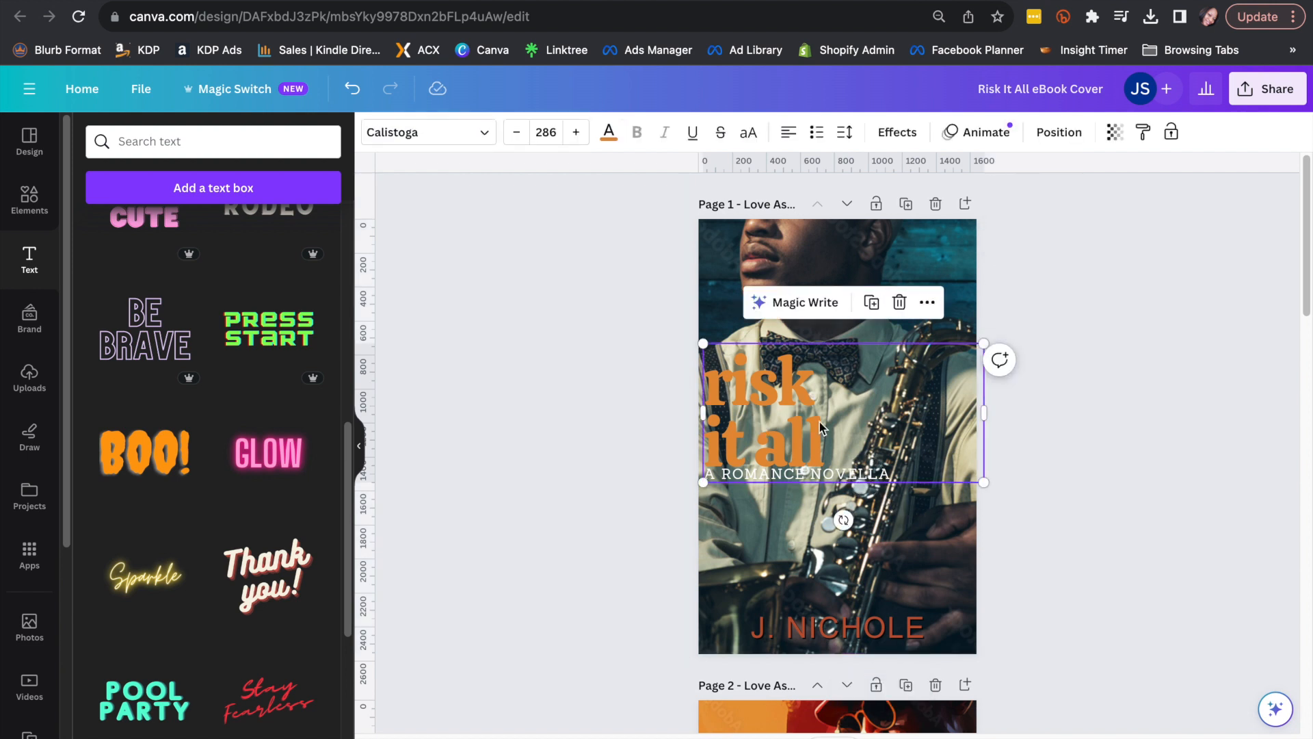
Select the author name at the foot of the page 1 cover and review the whole cover.
scroll(893, 561, down, 1)
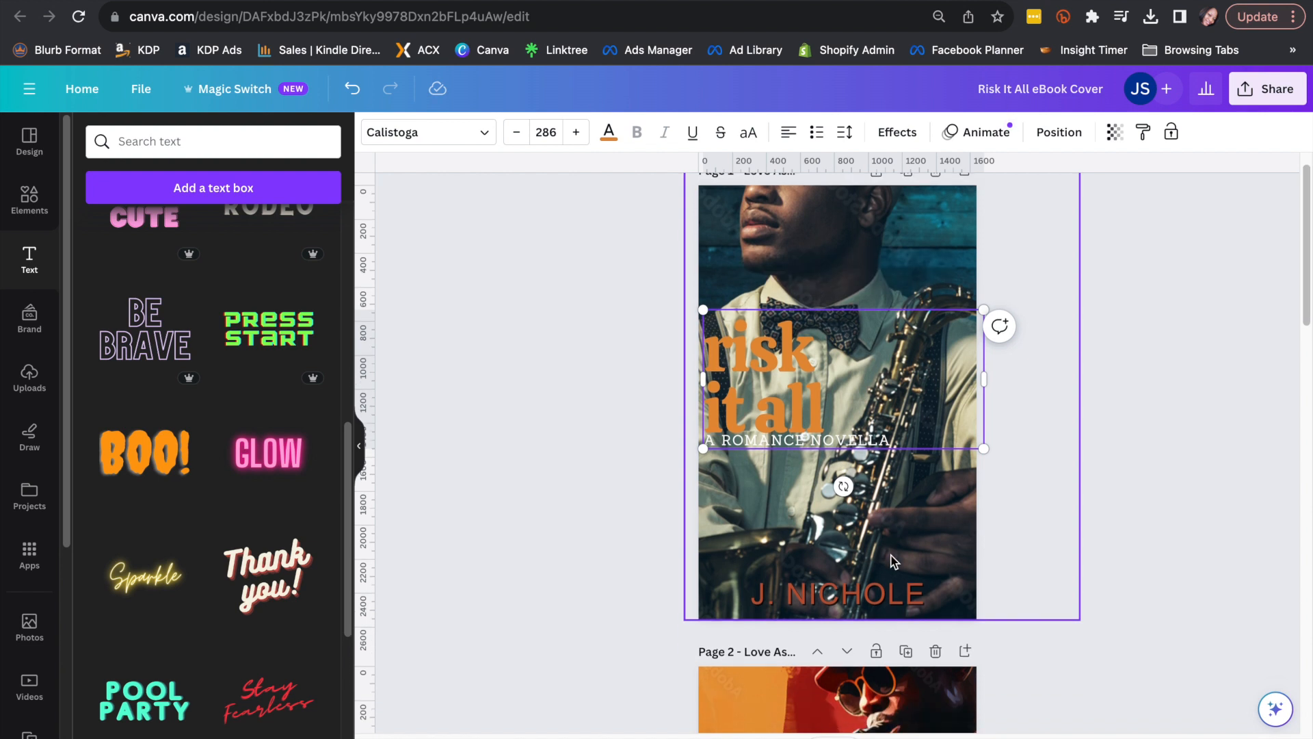
click(859, 594)
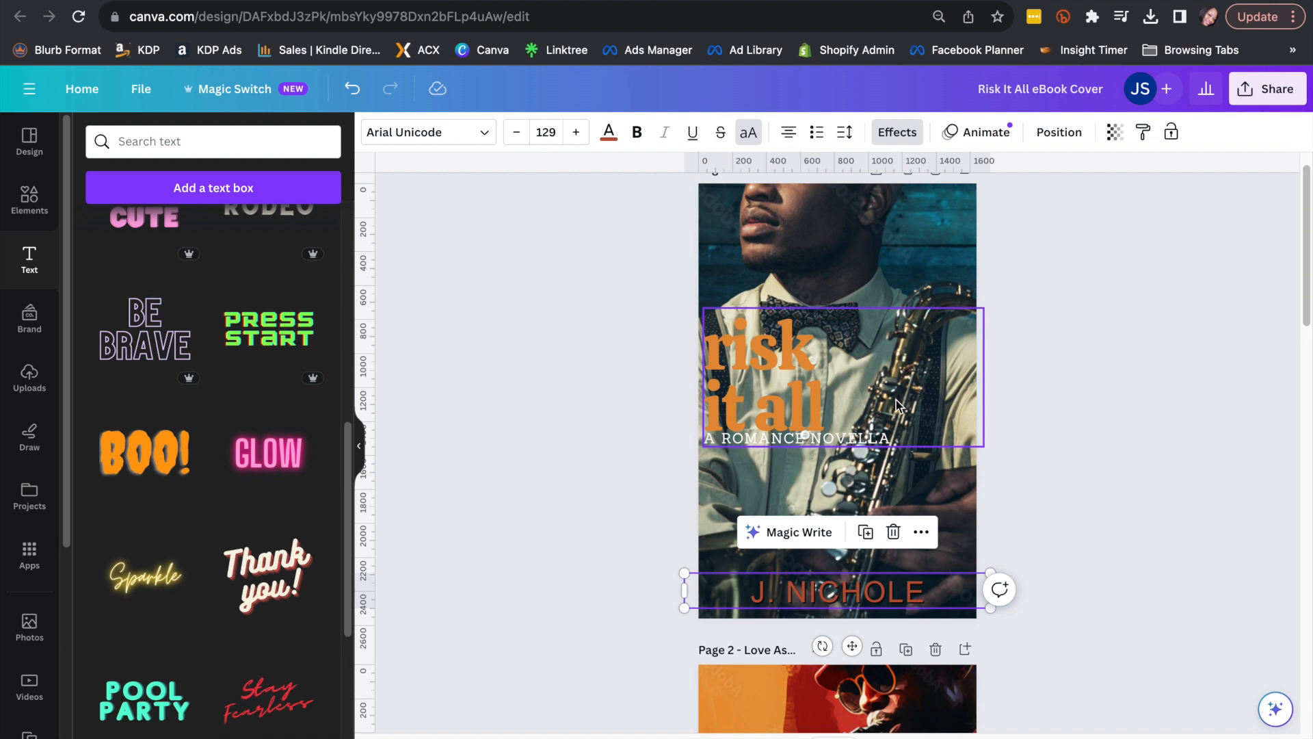
scroll(957, 458, down, 1)
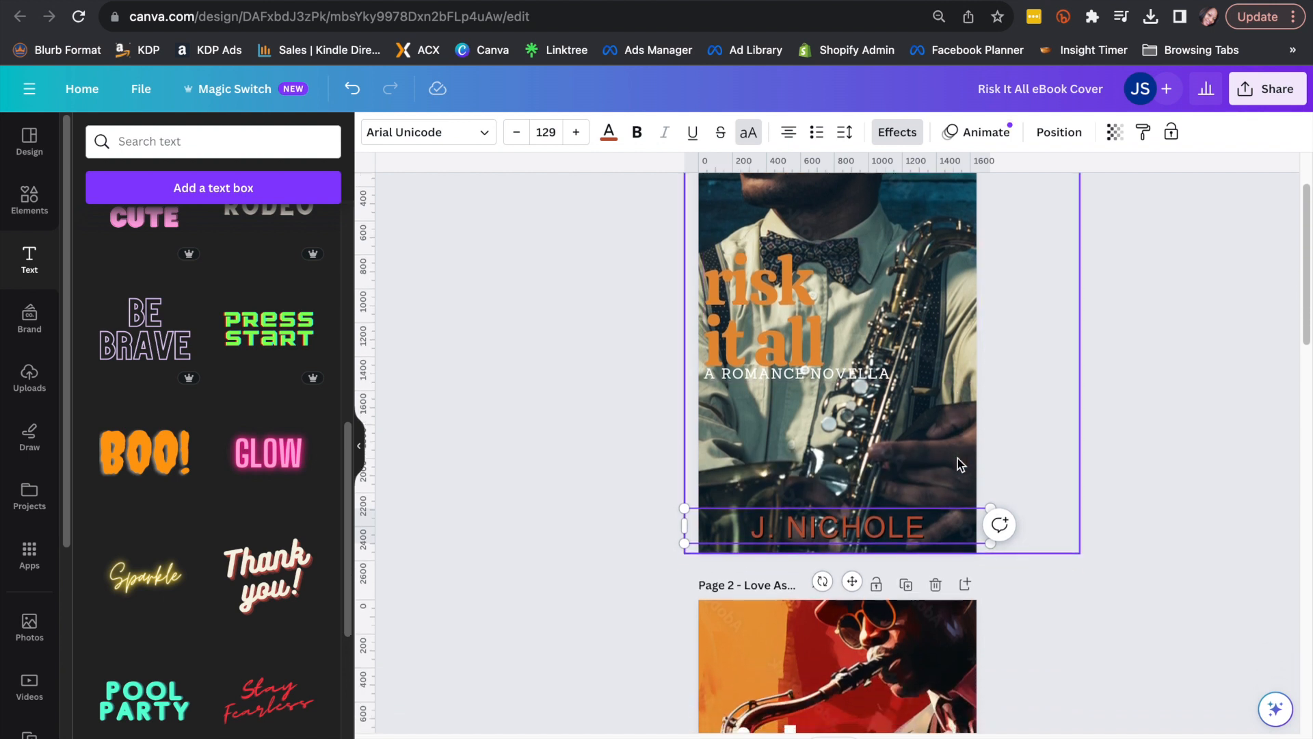
scroll(957, 458, up, 2)
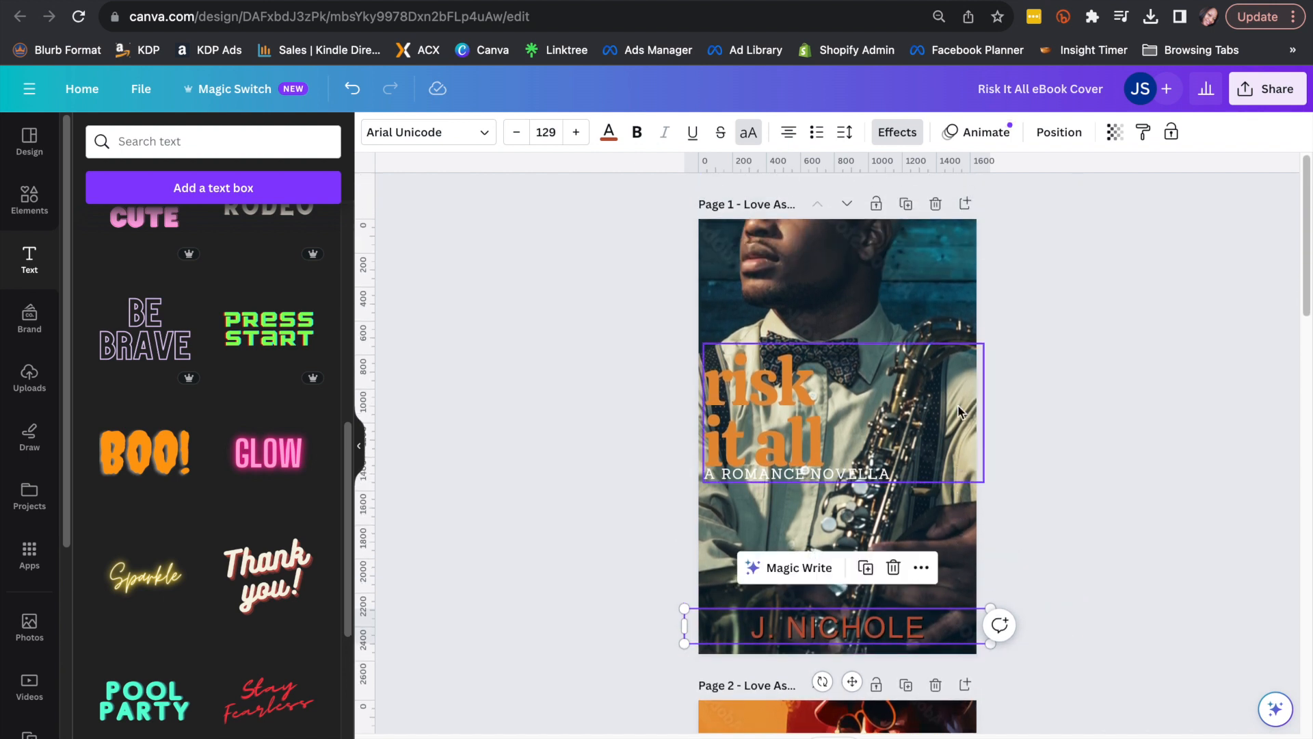
Review the alternative covers from page 1 through page 4, comparing their images and text.
scroll(999, 513, down, 3)
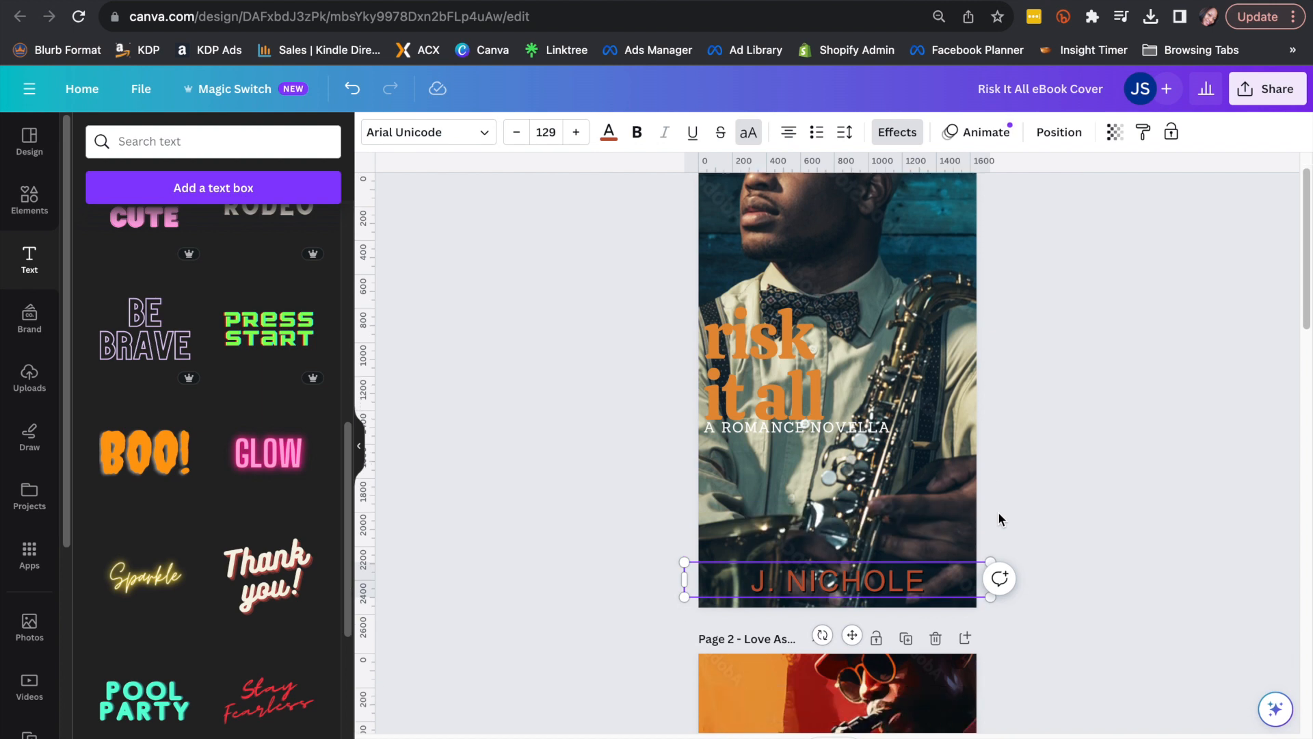
scroll(909, 647, down, 2)
scroll(909, 647, up, 1)
scroll(909, 647, down, 1)
scroll(909, 647, down, 2)
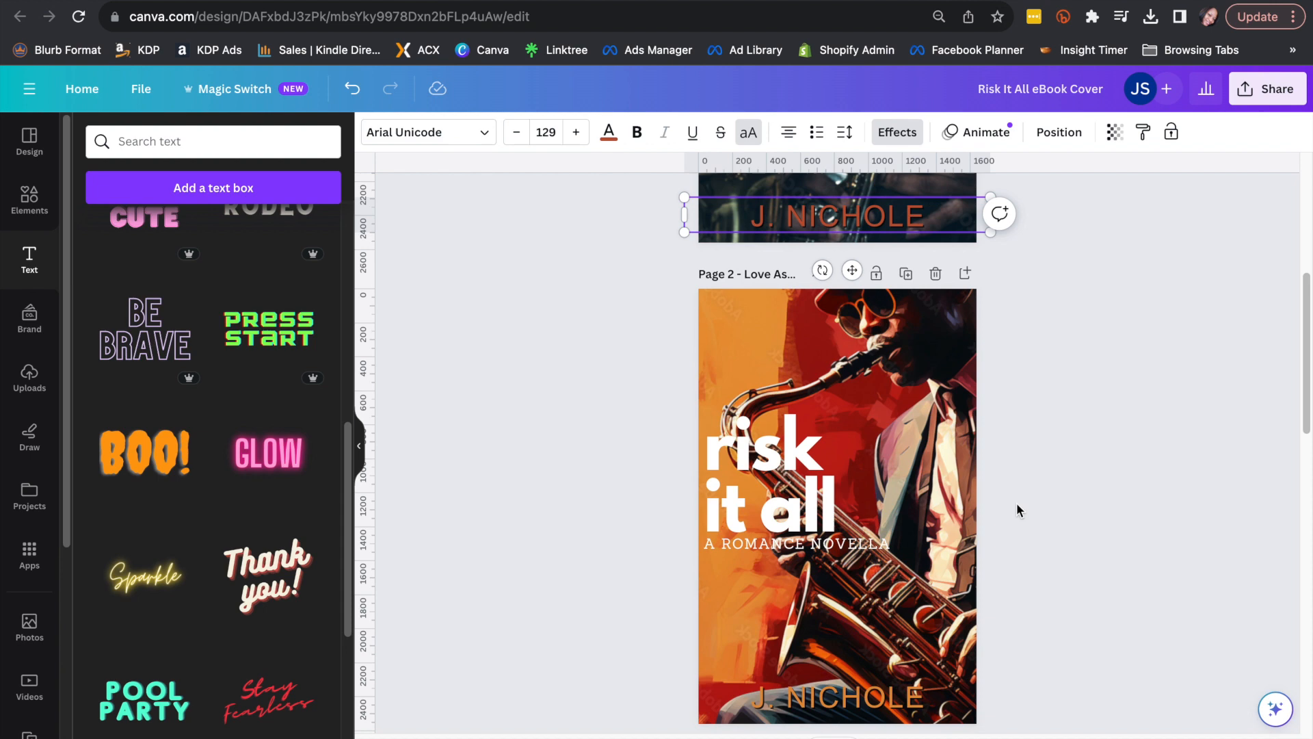
scroll(1017, 510, down, 5)
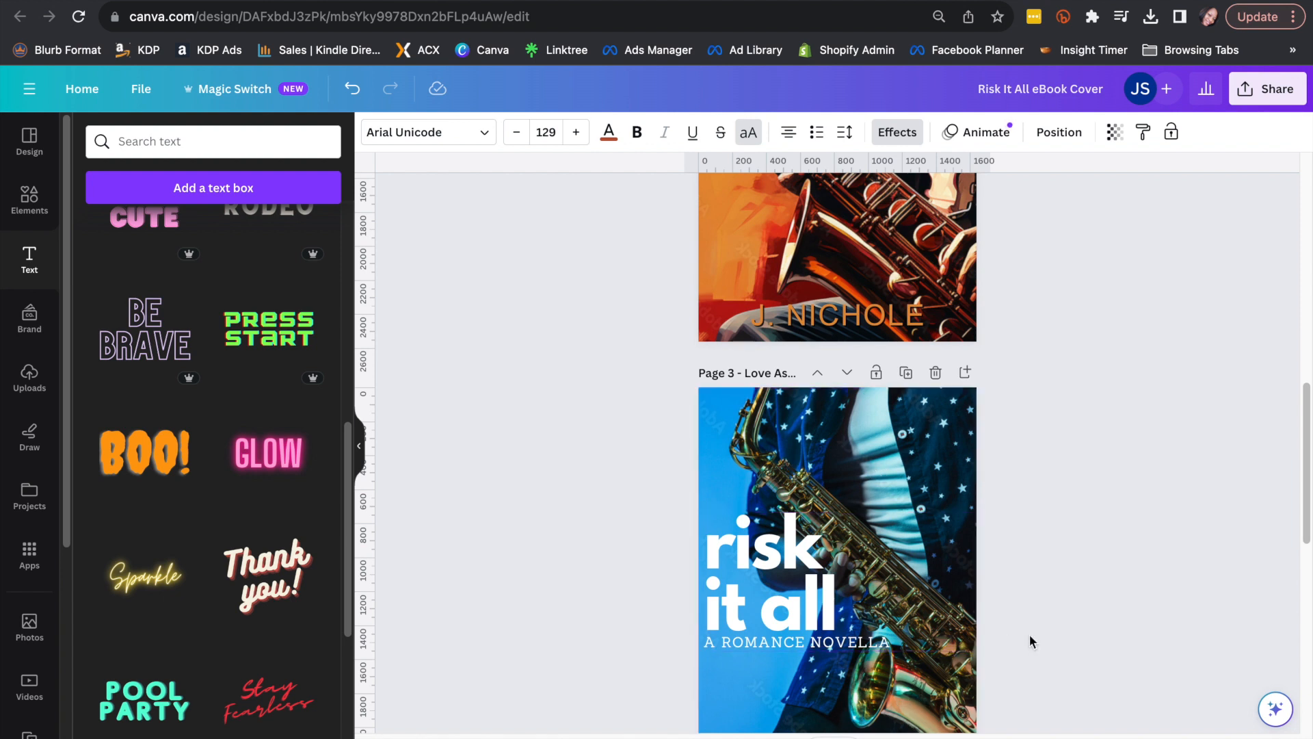
scroll(1029, 636, down, 10)
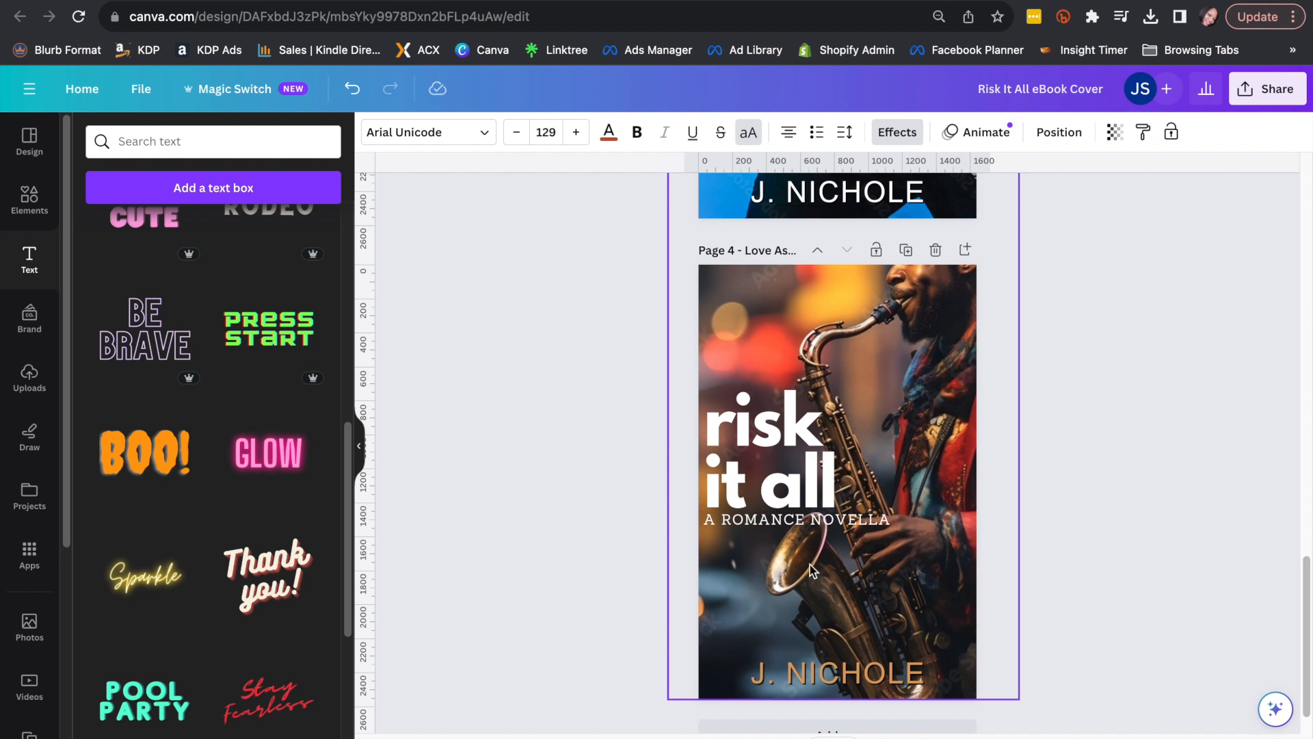
Inspect the text color options of the author name and the "risk it all" title on the page 4 cover.
click(808, 685)
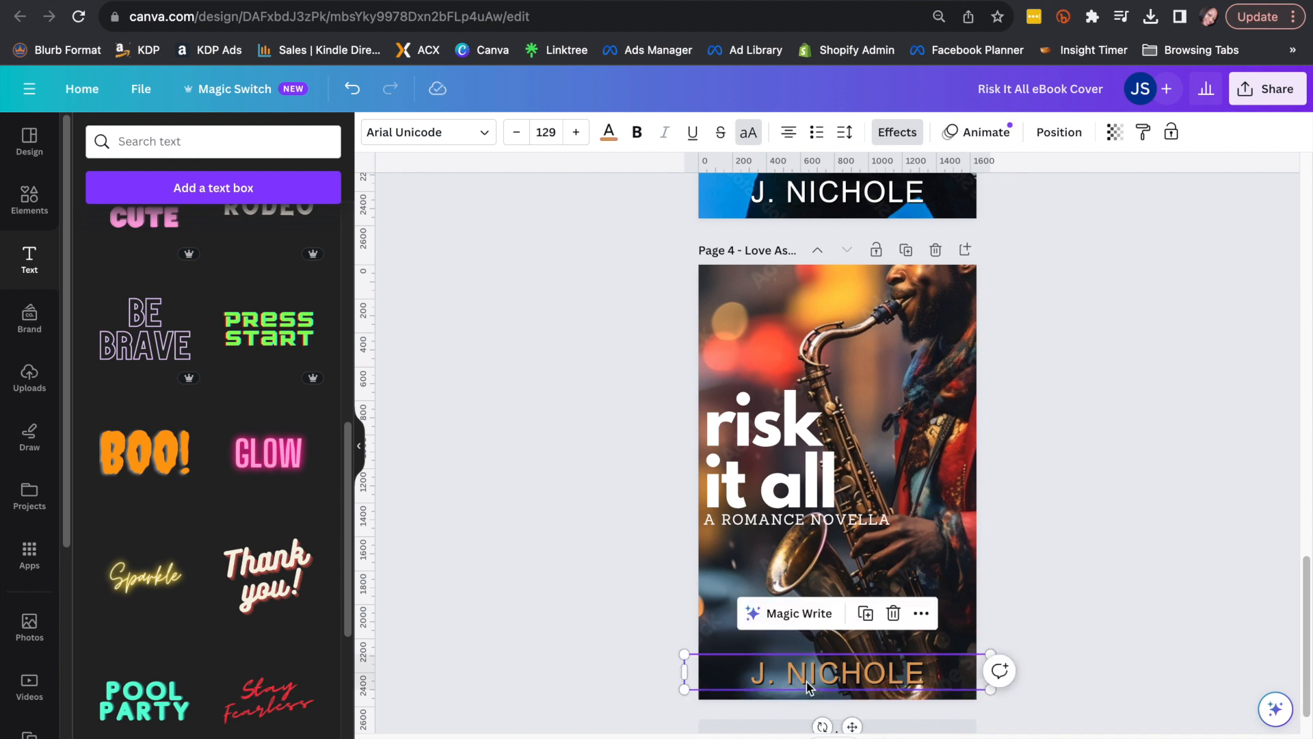
click(611, 145)
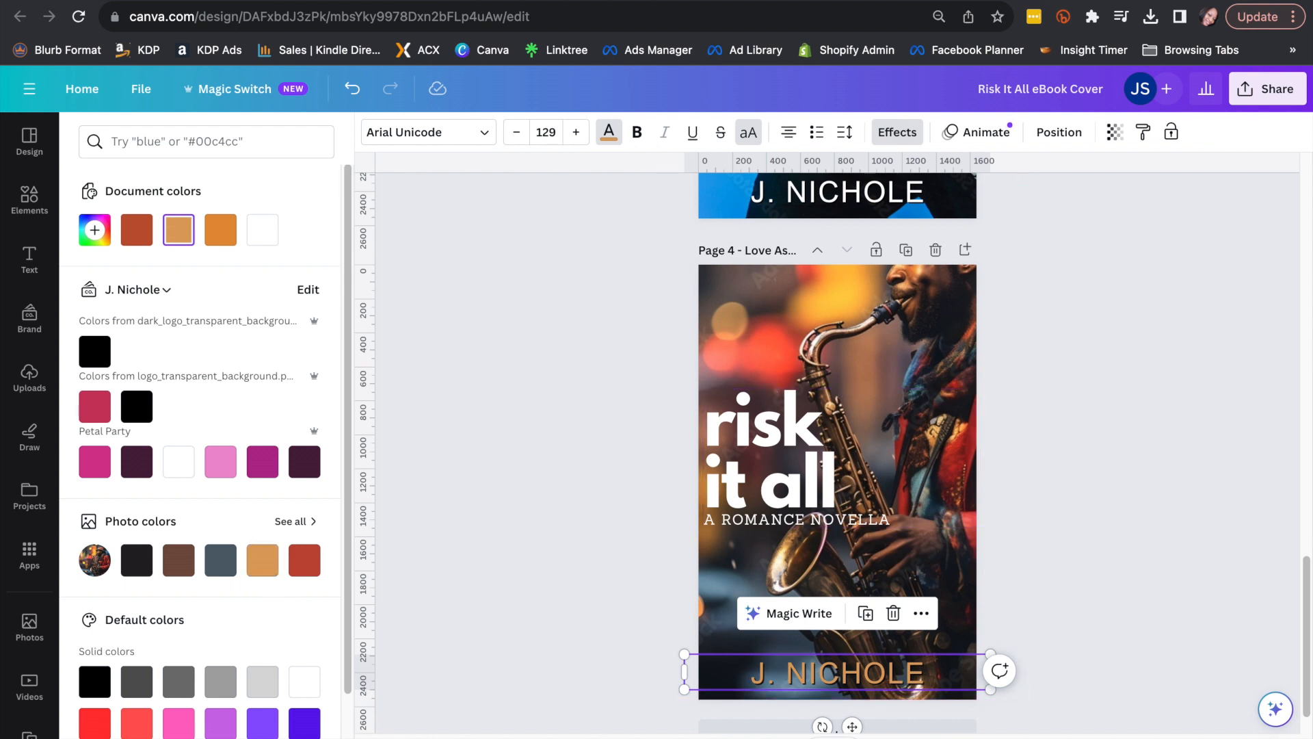
click(785, 429)
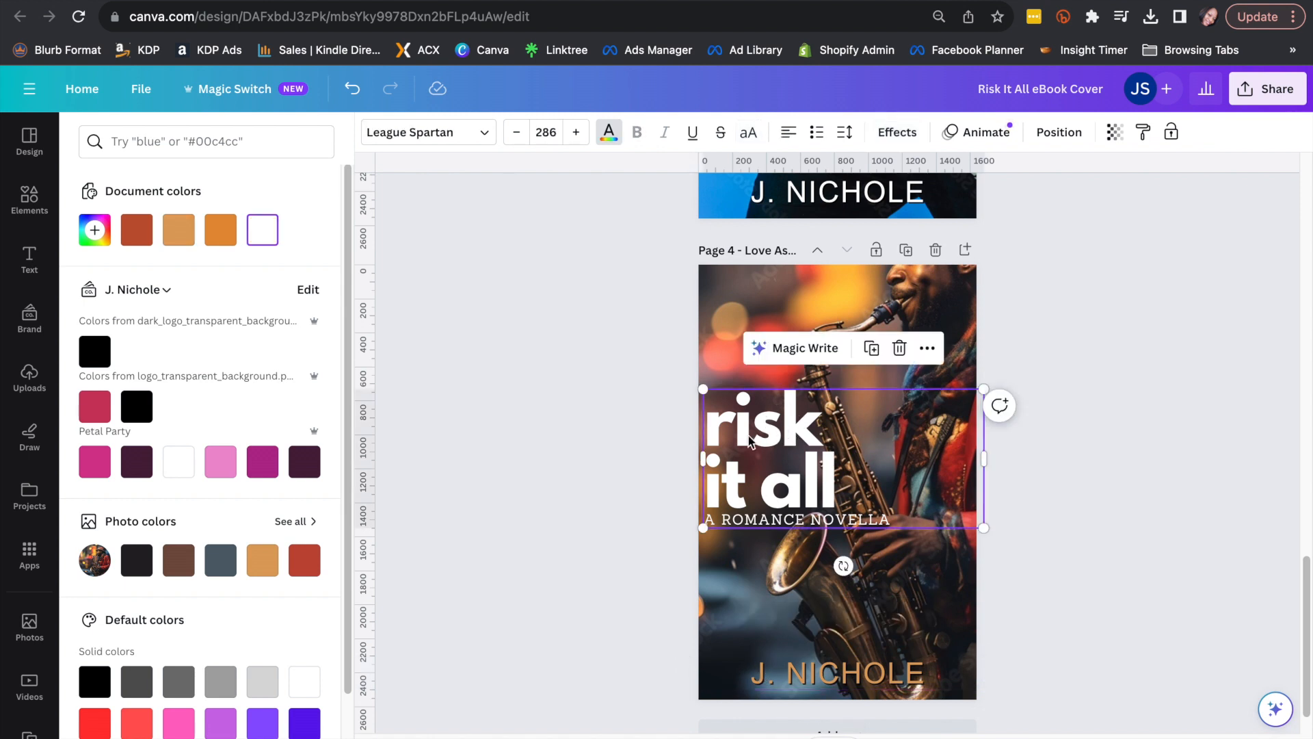
click(1033, 599)
click(1051, 551)
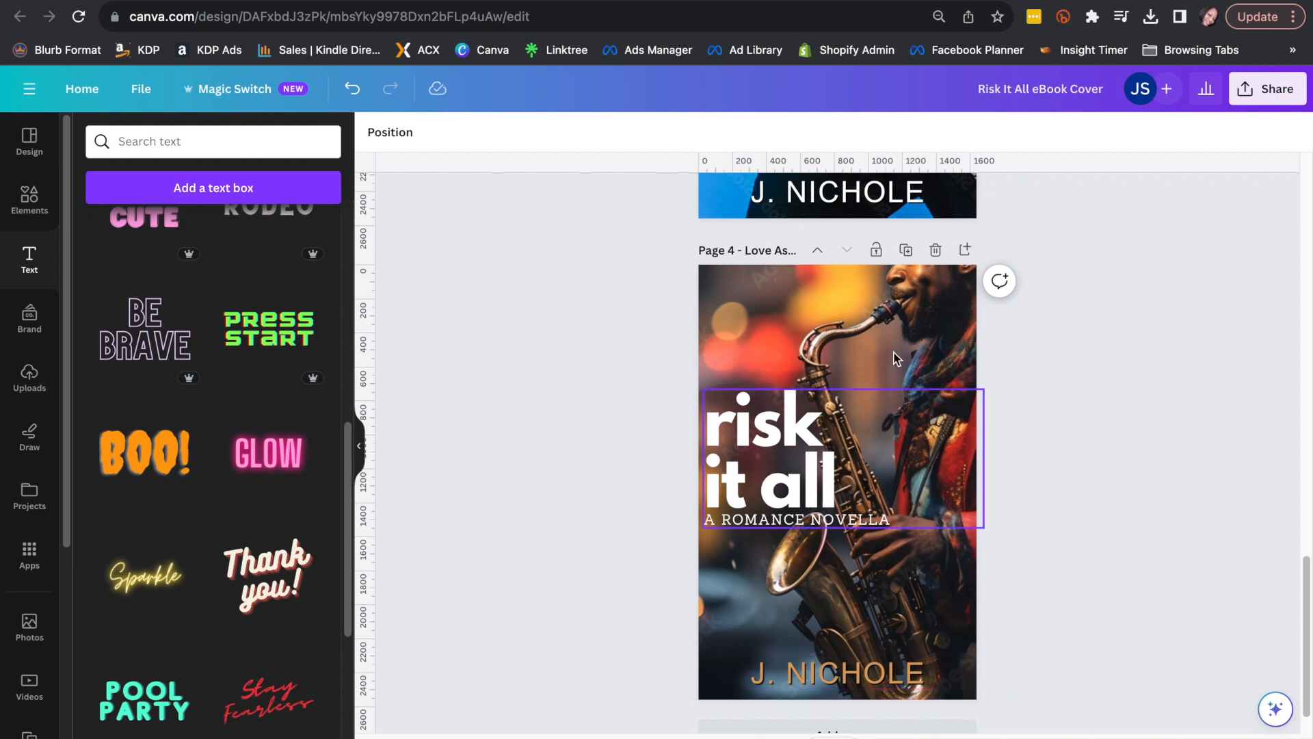
Browse the photo editing effects and filters available for the page 4 background image.
click(767, 315)
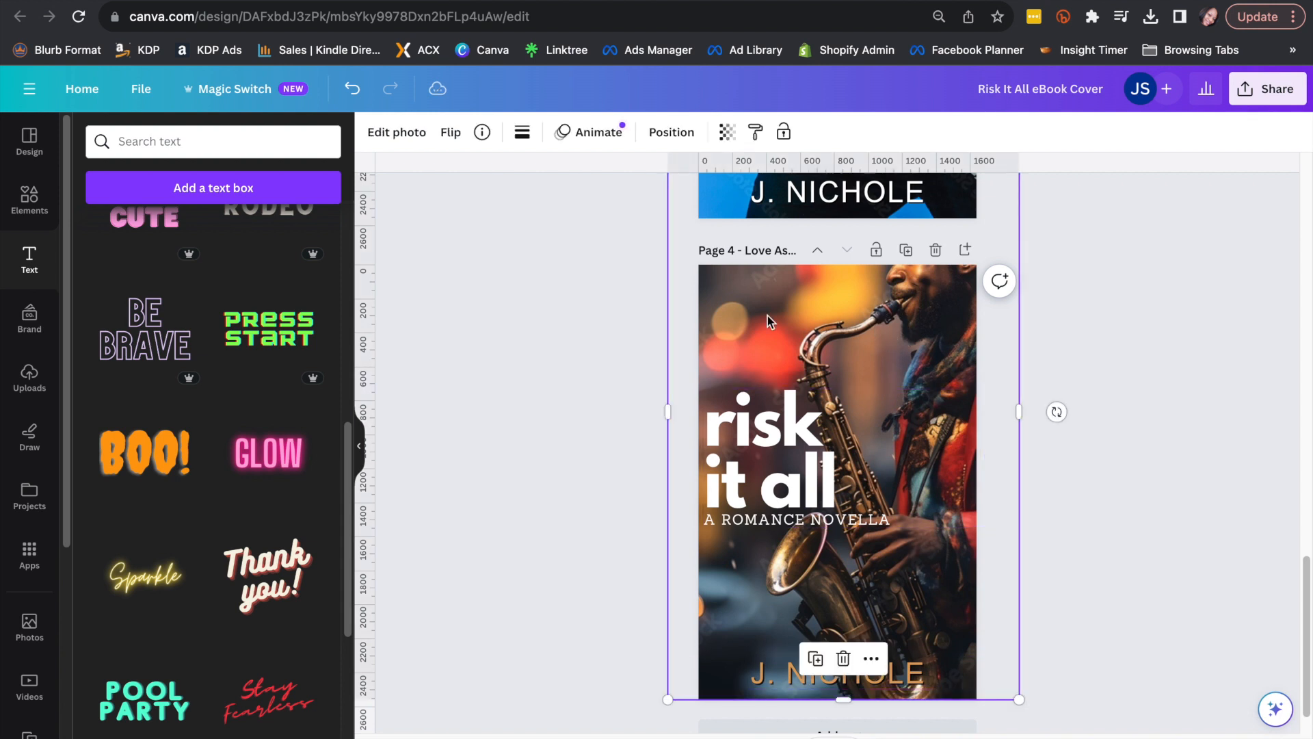
click(412, 140)
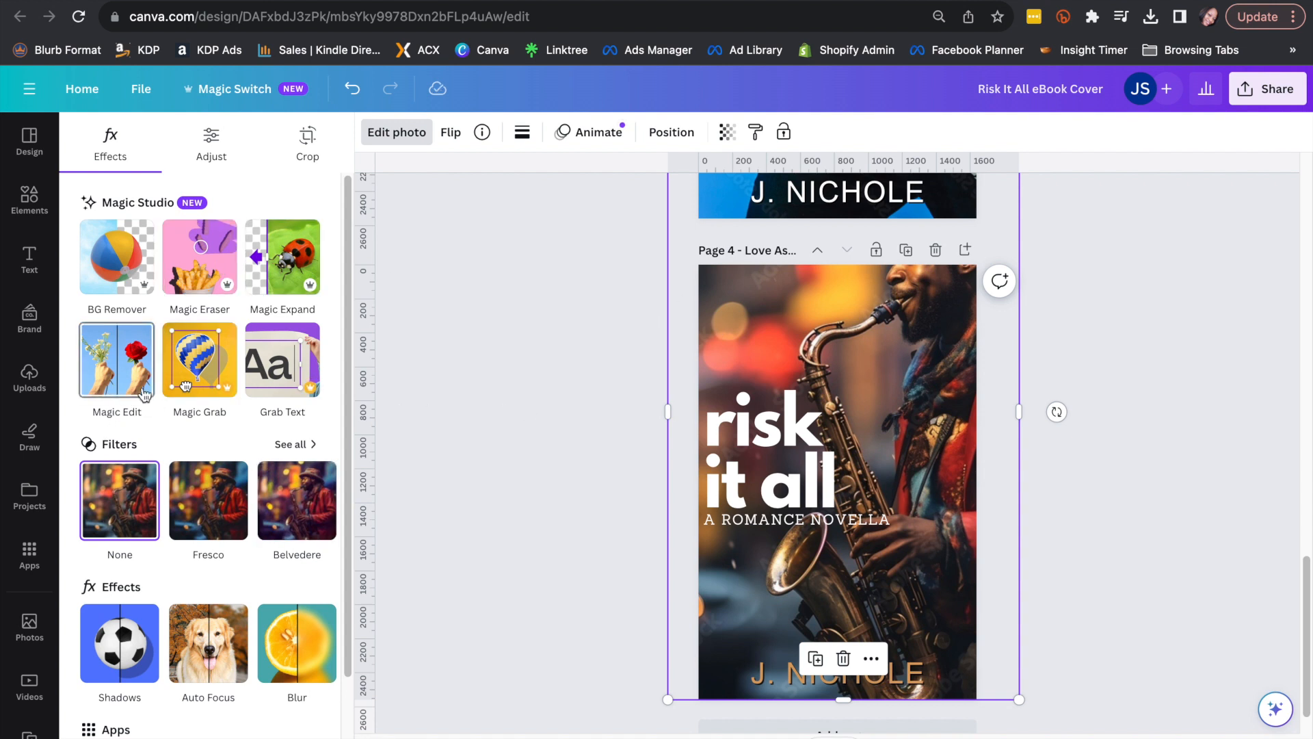
scroll(250, 445, down, 3)
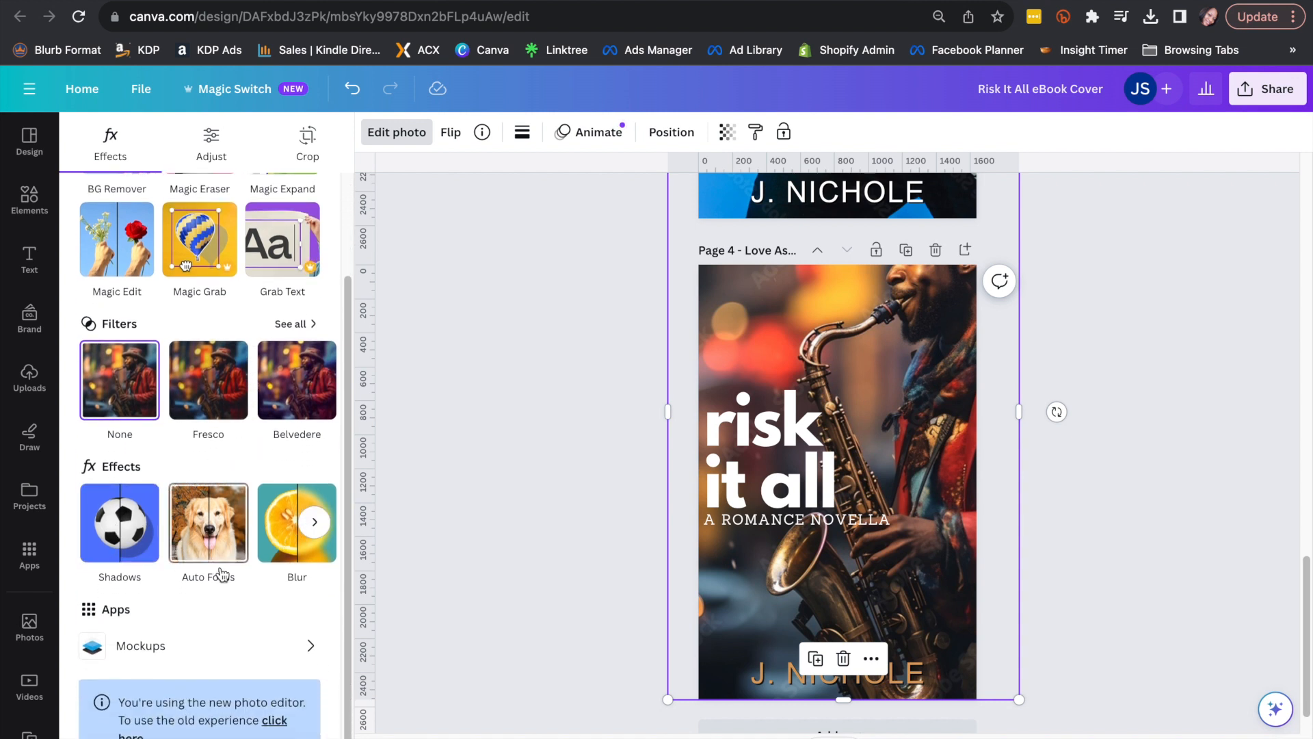
Apply the Shadow text effect to the "risk it all" title on the page 4 cover.
click(755, 457)
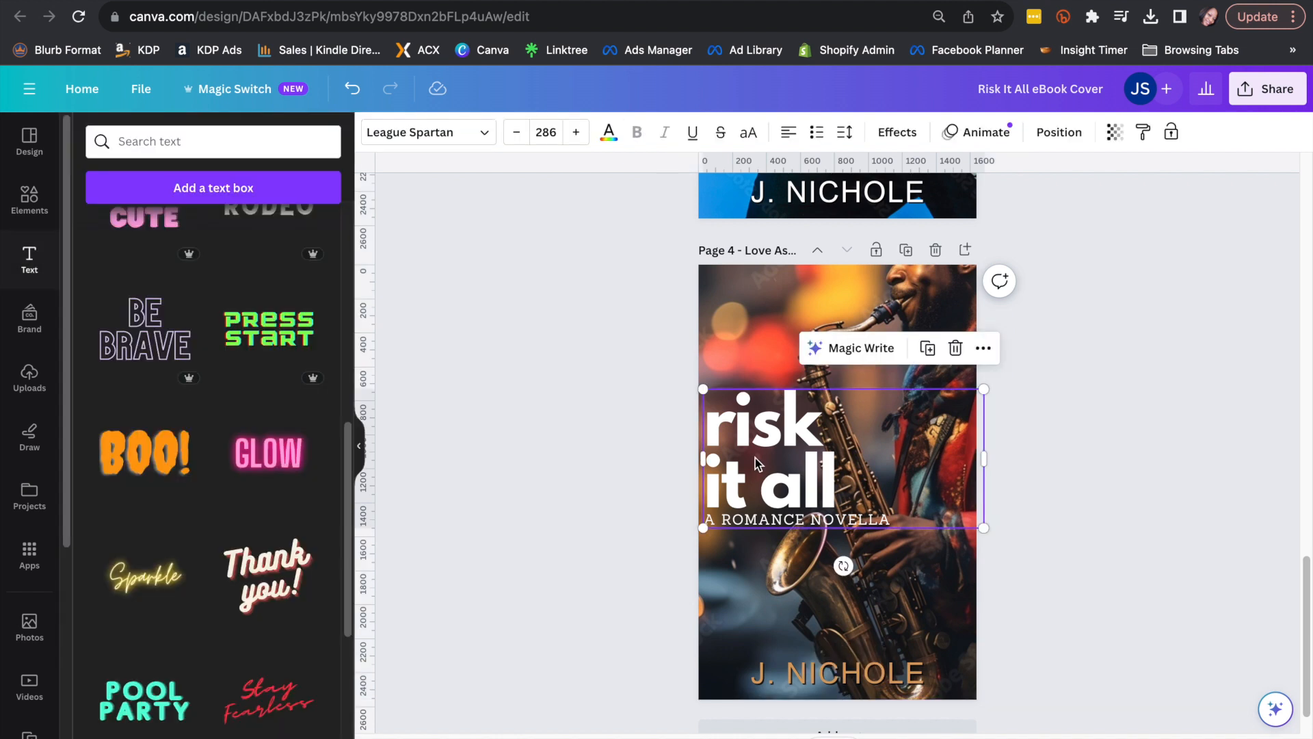
click(904, 137)
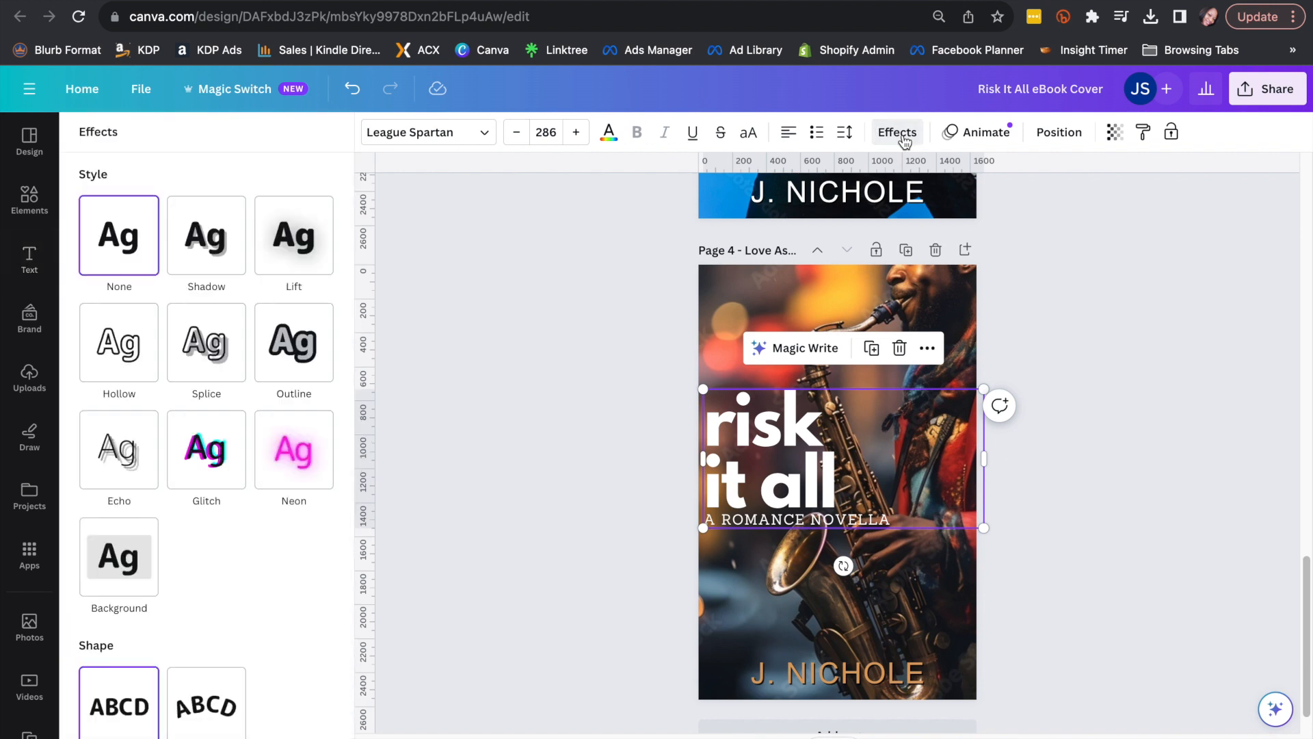
click(195, 255)
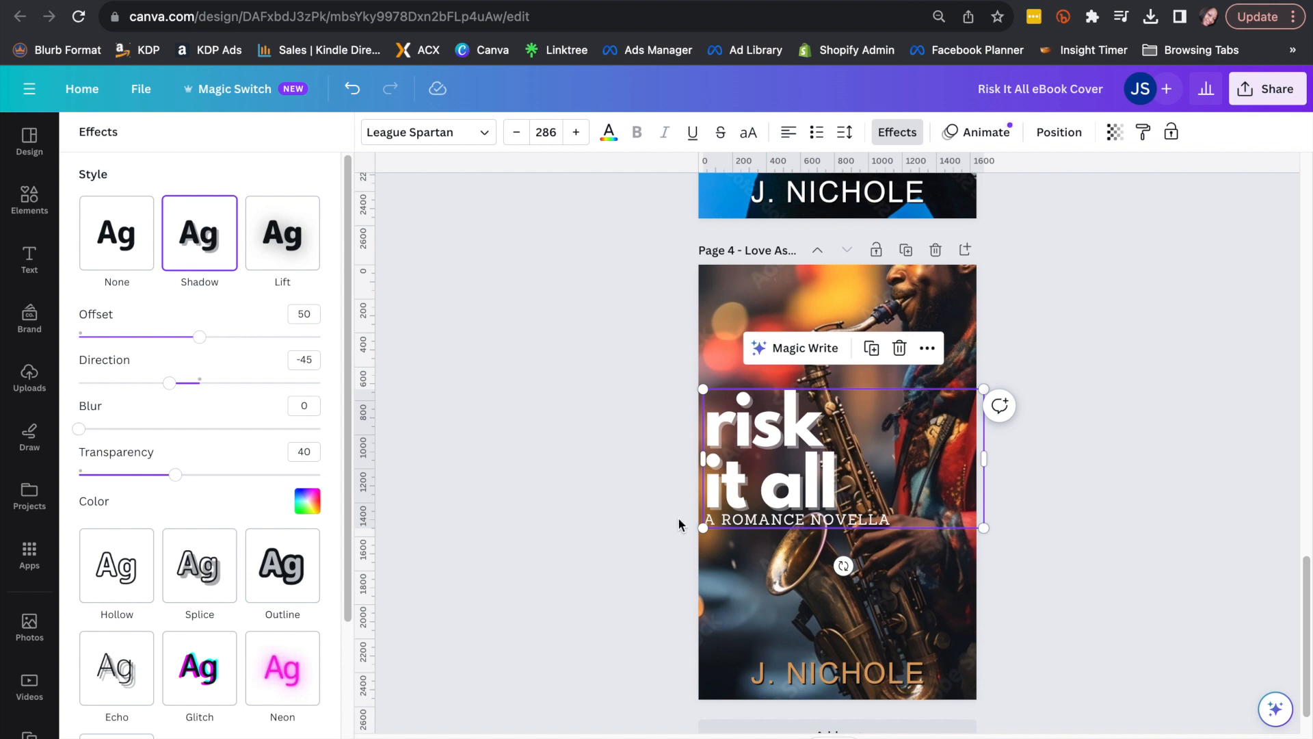
Apply the Shadow effect to the "A ROMANCE NOVELLA" subtitle on page 4 and set its transparency to 30.
click(732, 521)
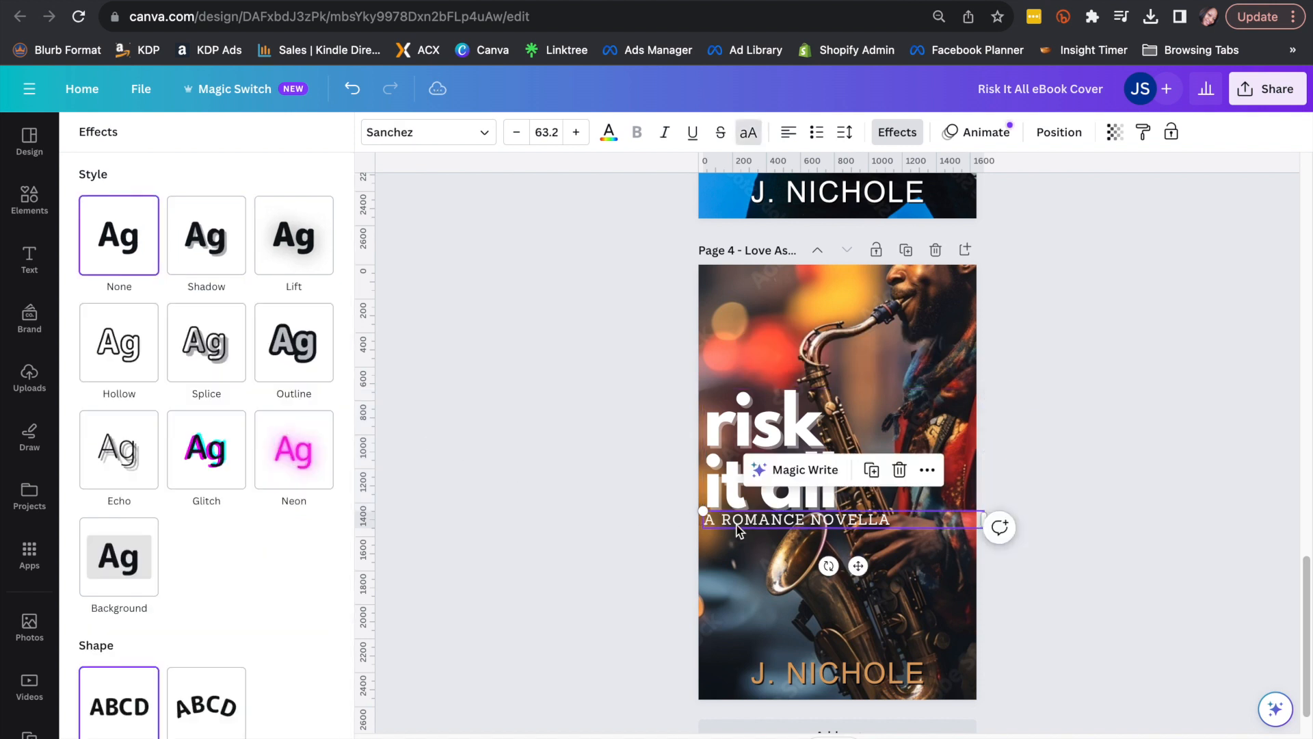
click(227, 256)
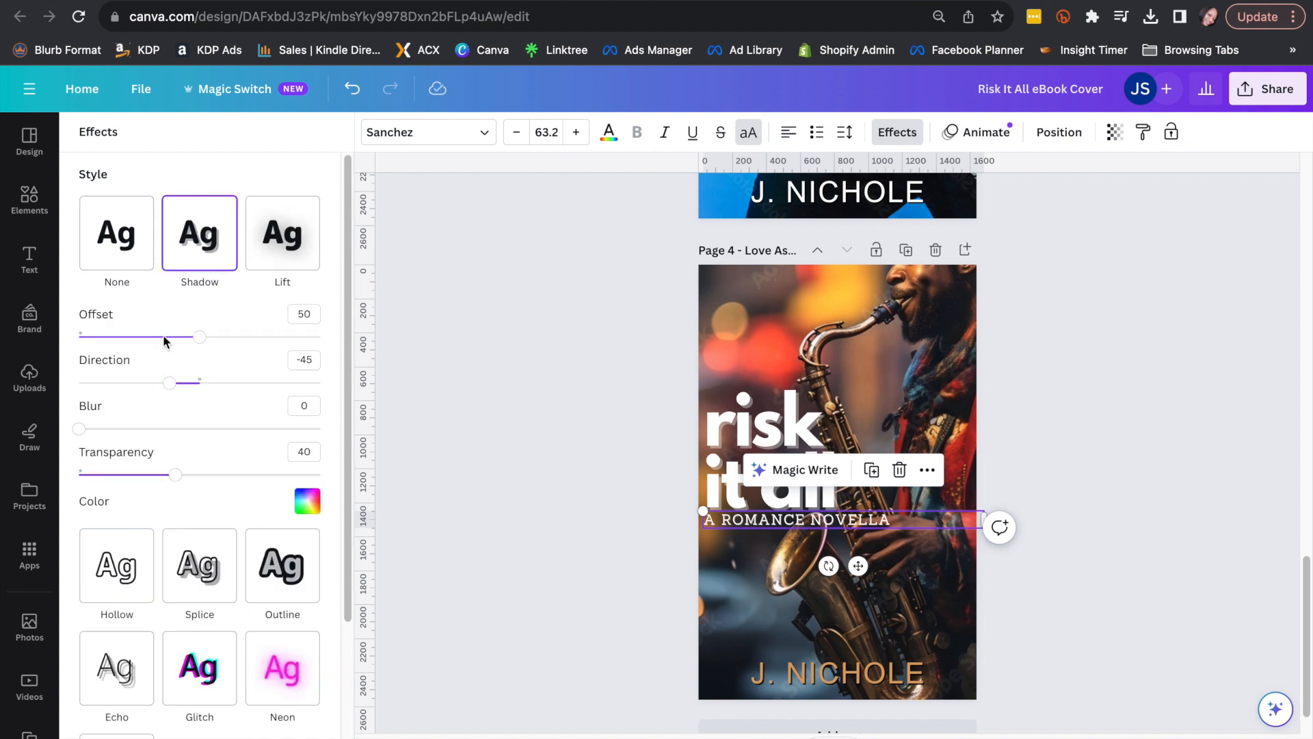
drag(176, 479, 227, 481)
drag(228, 477, 152, 483)
click(768, 526)
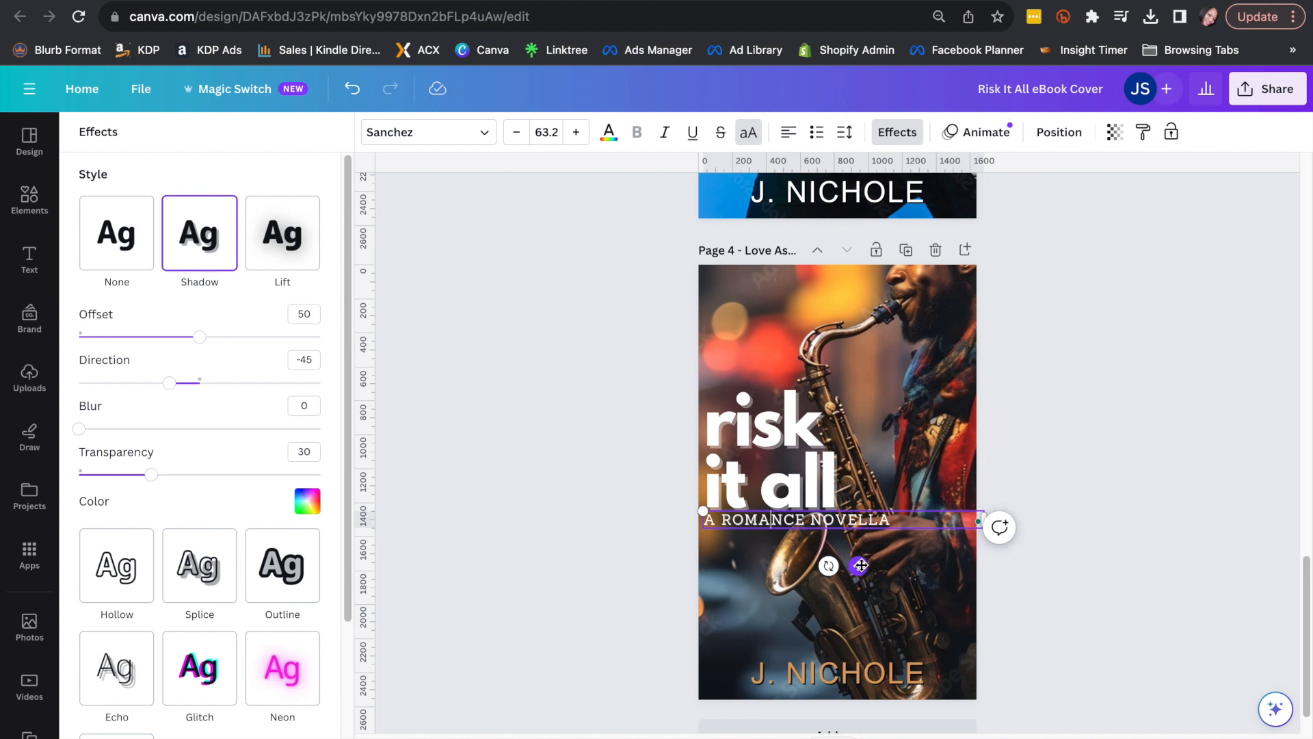
Check the shadow settings of the author name at the foot of the page 4 cover and review the whole cover.
click(857, 677)
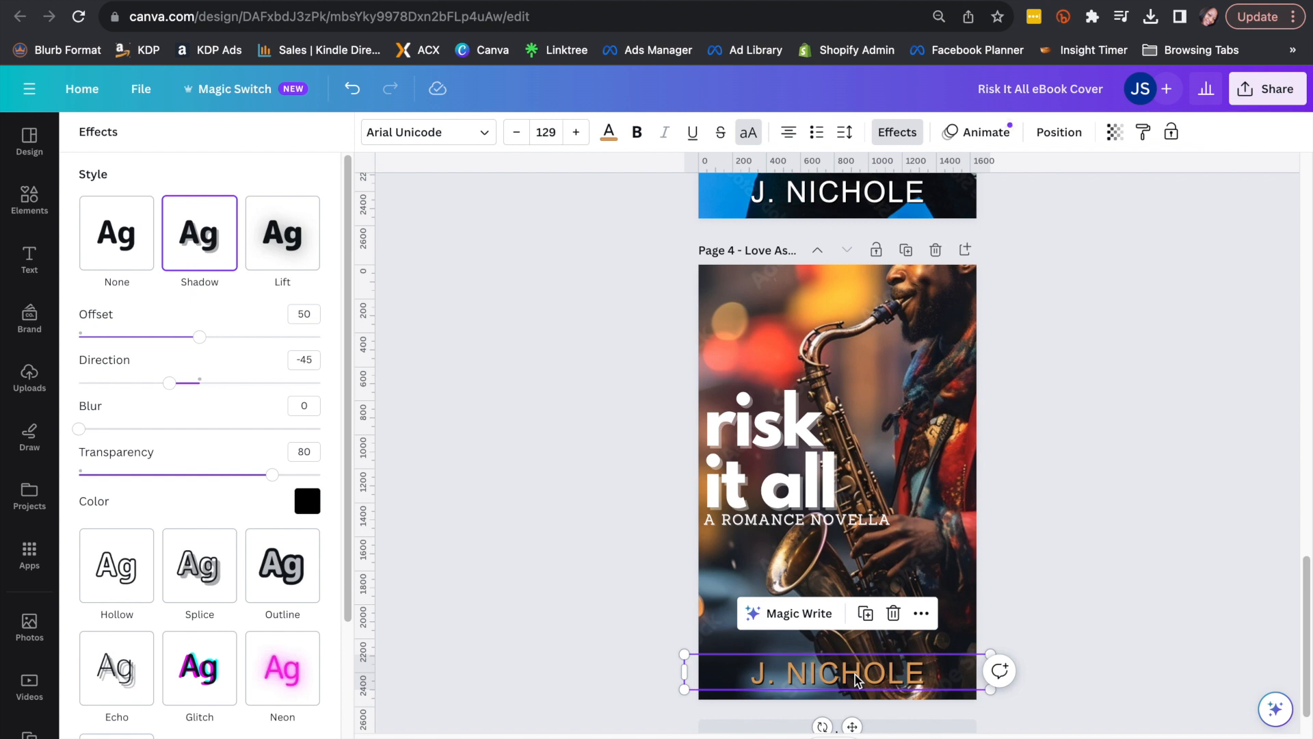
scroll(857, 679, down, 1)
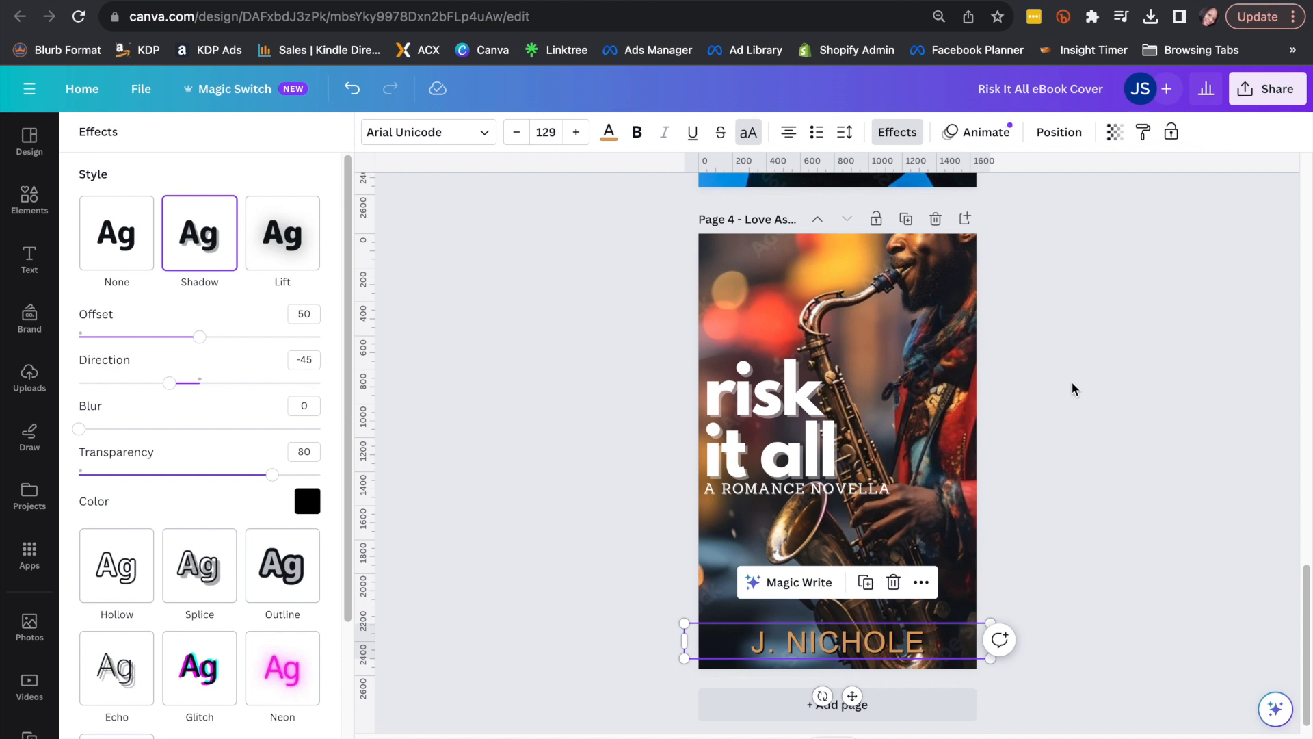
scroll(1073, 389, down, 1)
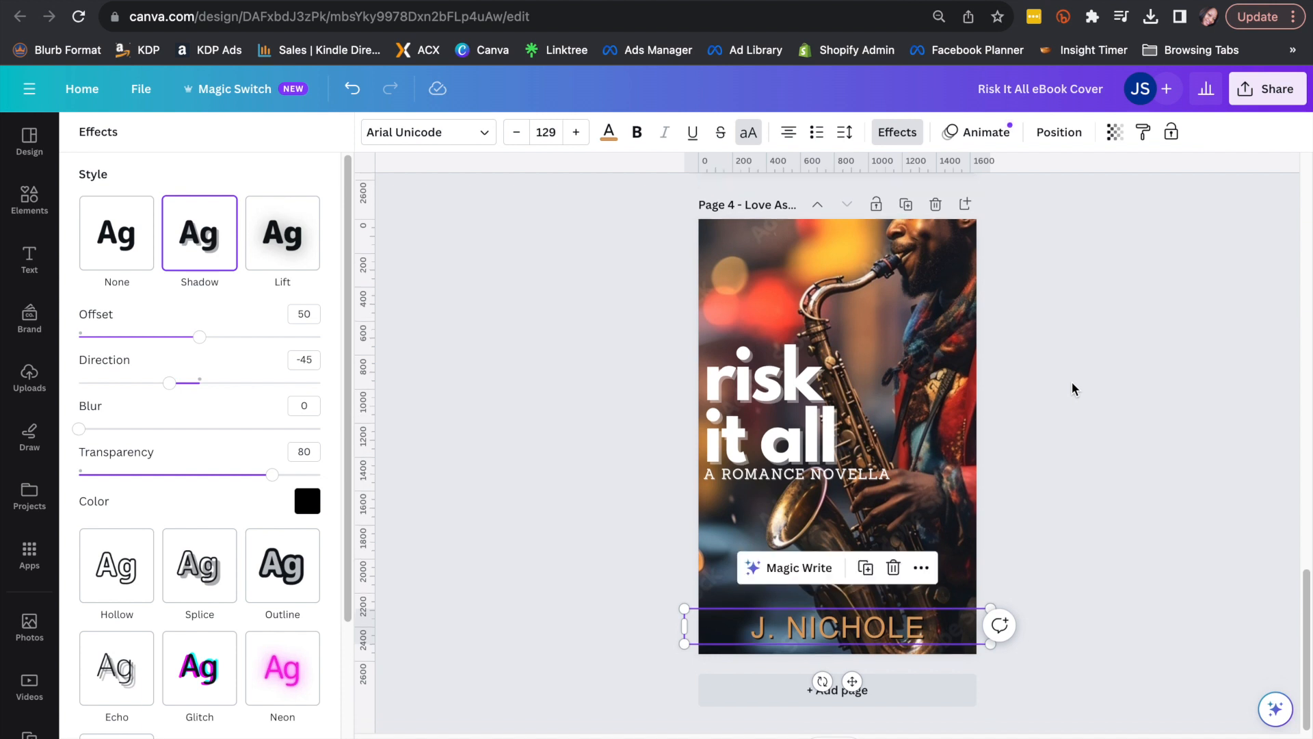
View the download options for the cover design, including file type, size and pages, and close them without downloading.
click(1257, 88)
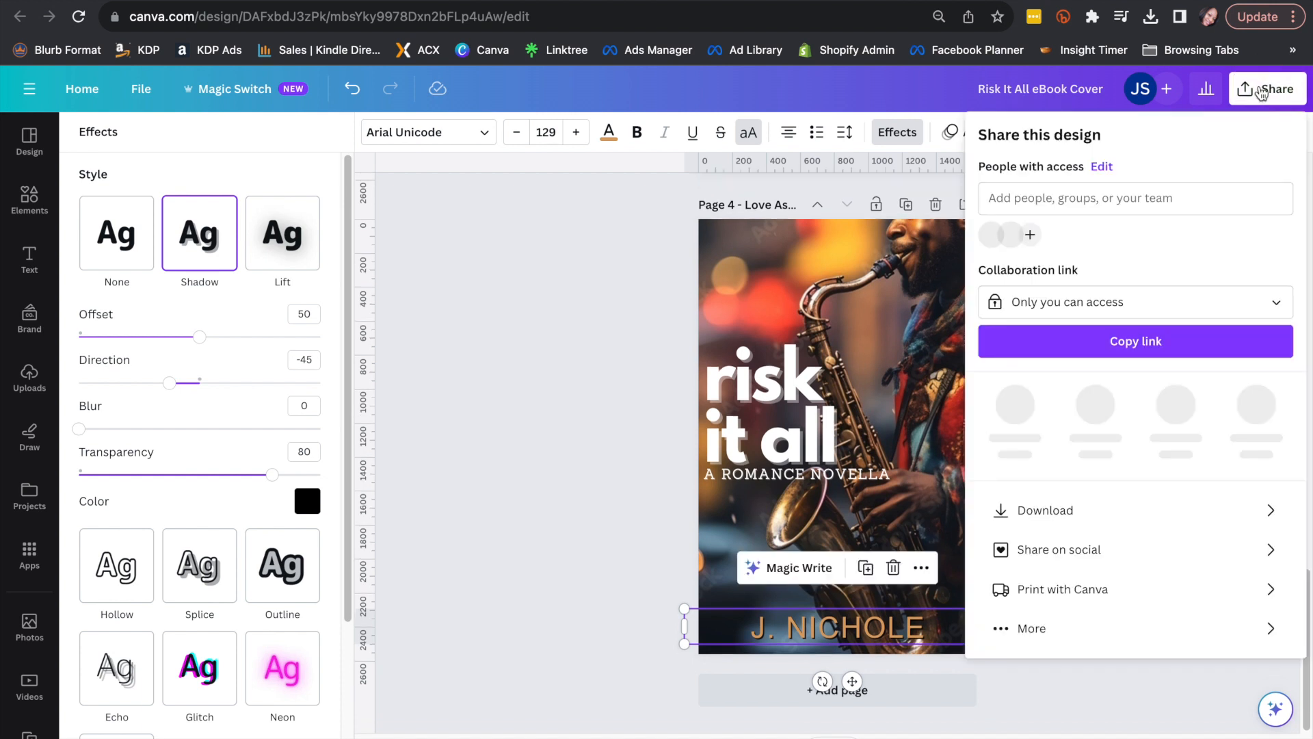
click(1269, 507)
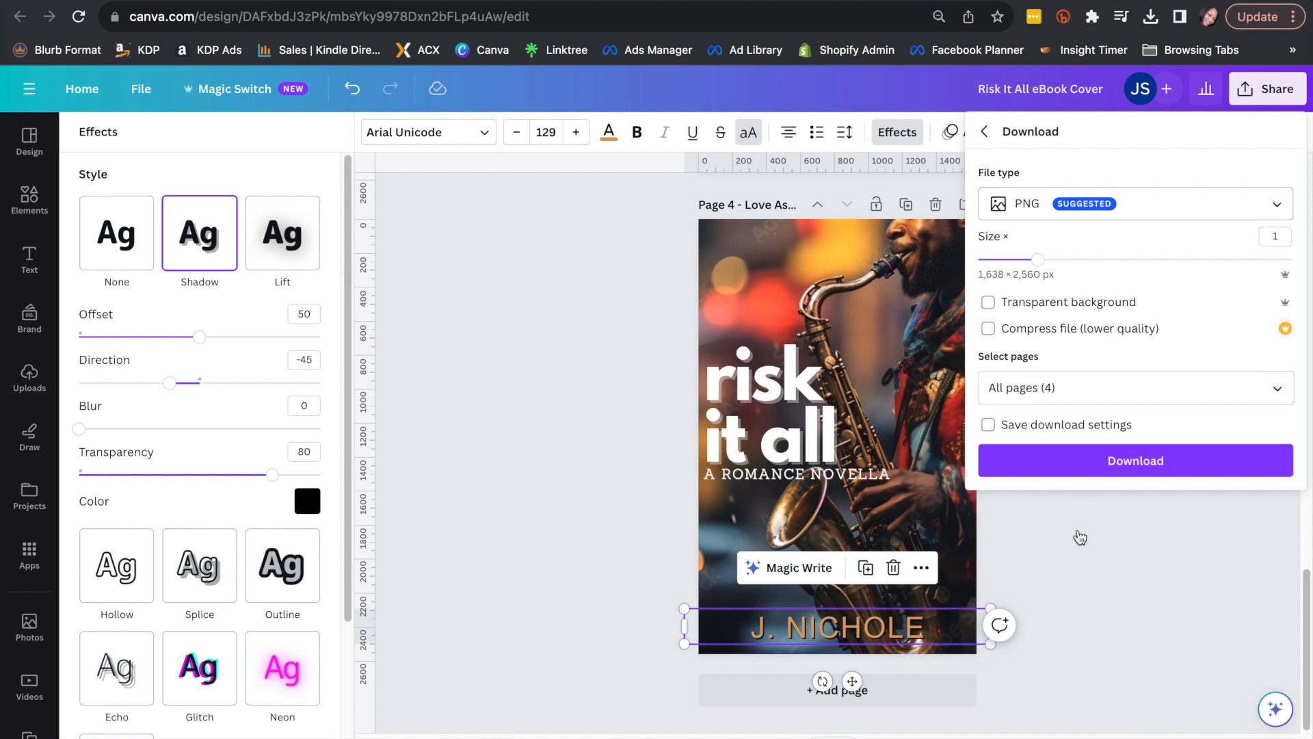
click(1079, 552)
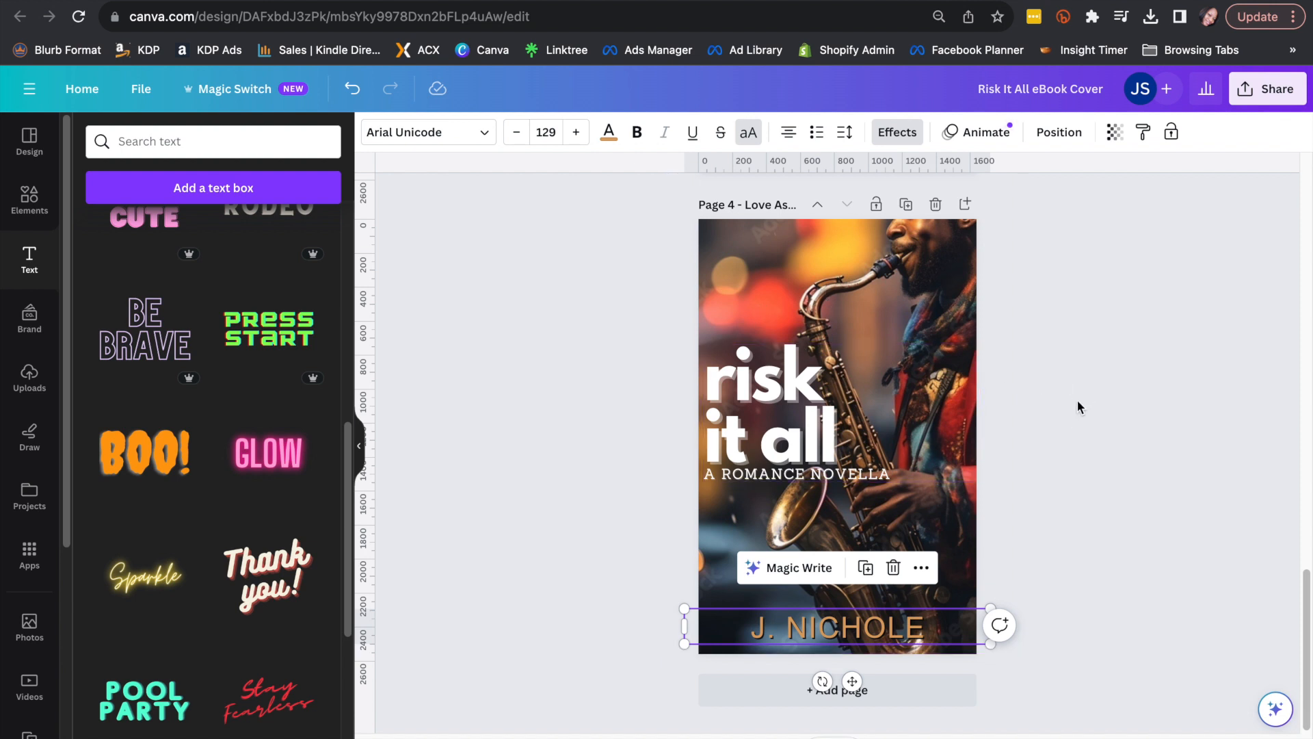
scroll(1077, 407, up, 2)
scroll(1077, 407, down, 2)
mouse_move(506, 0)
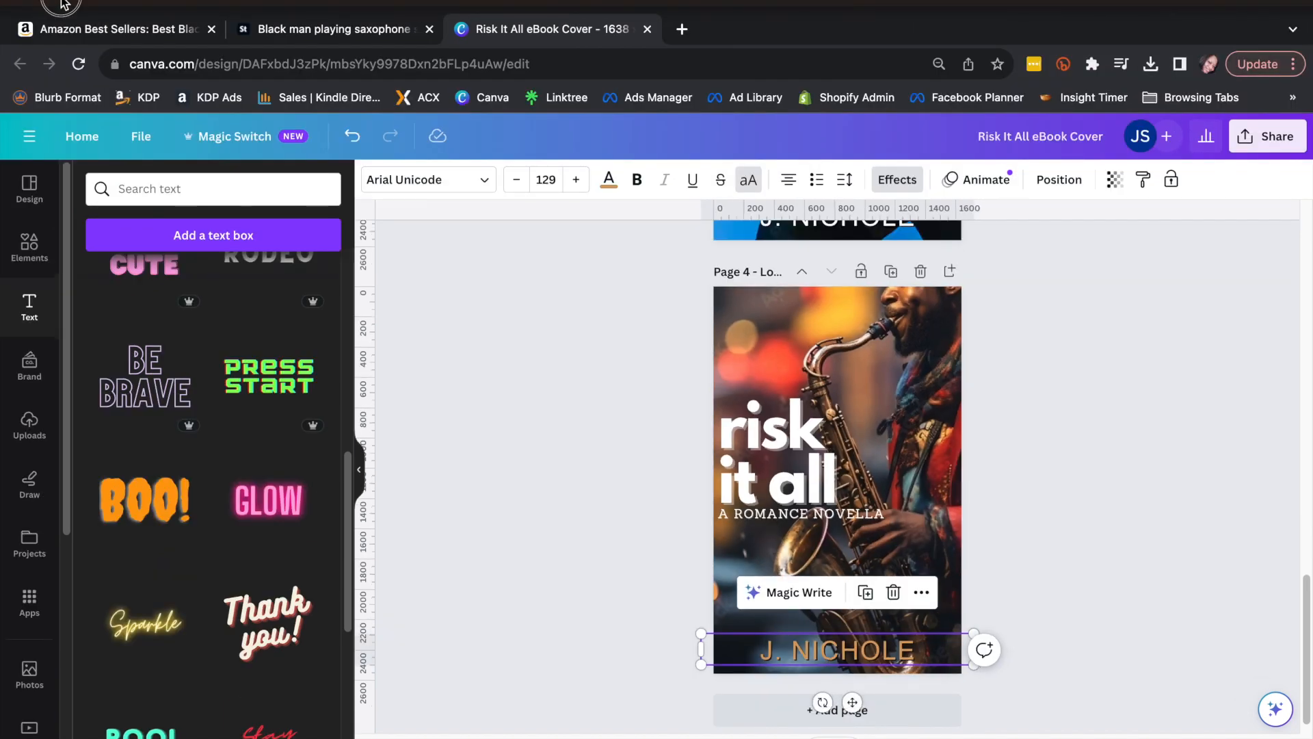